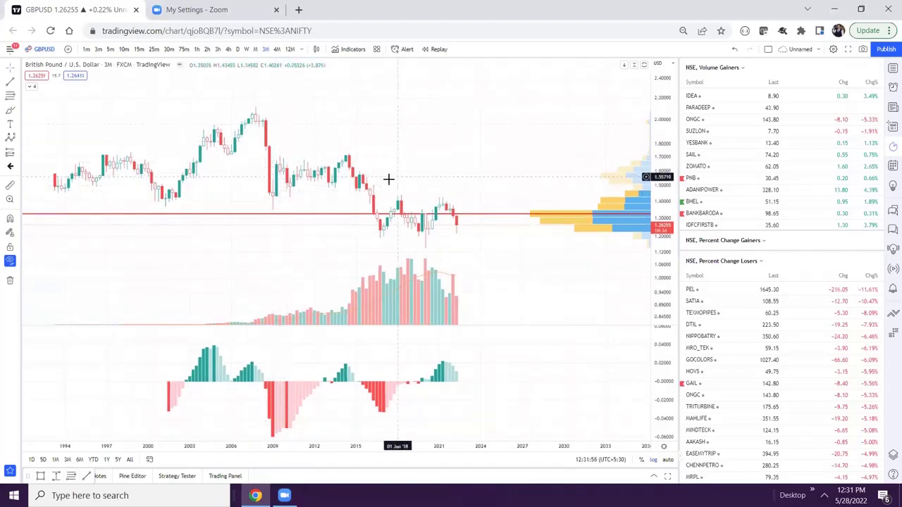
Examine the major price swings on the GBPUSD 3-month chart, covering the rise into the 2007 peak and the decline that follows.
drag(398, 173, 451, 162)
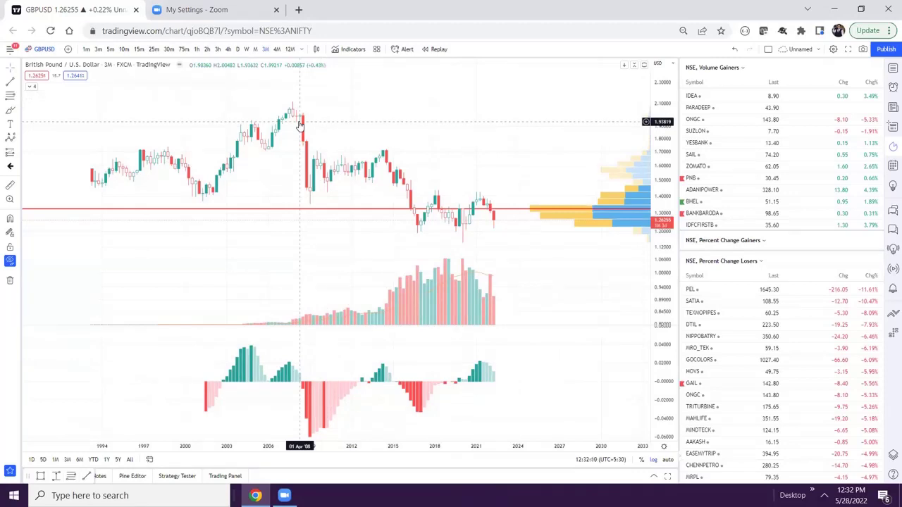
drag(296, 137, 293, 143)
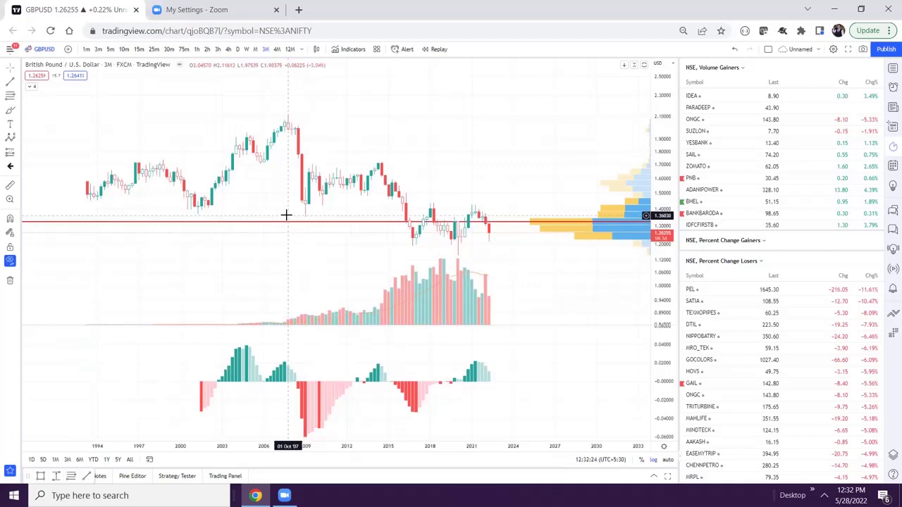
drag(285, 213, 279, 209)
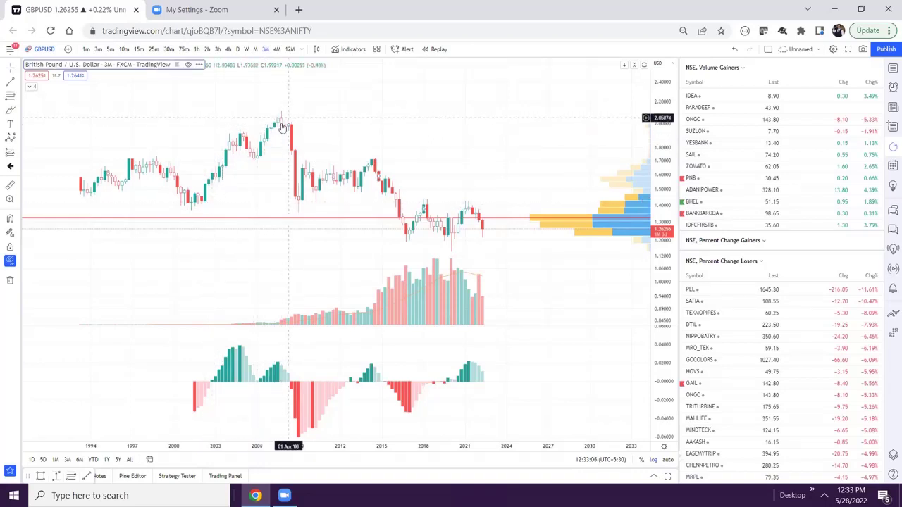
drag(128, 129, 145, 140)
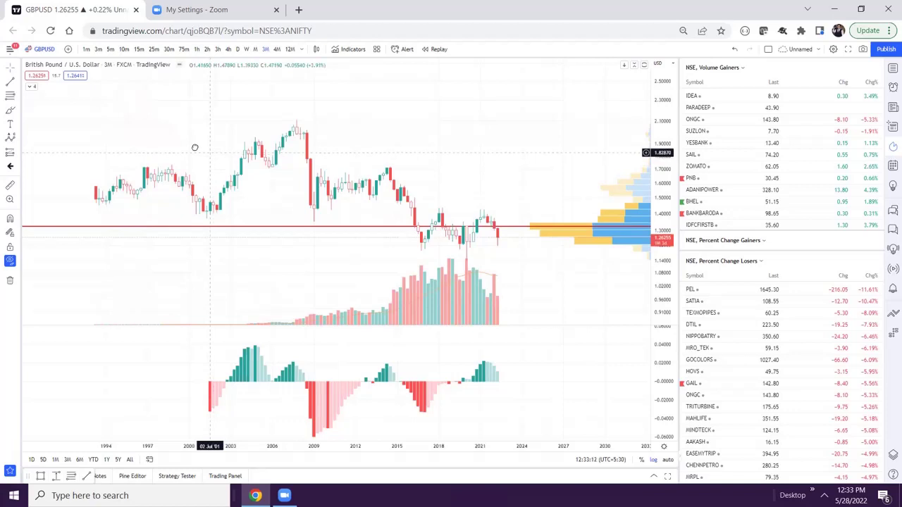
drag(210, 152, 196, 147)
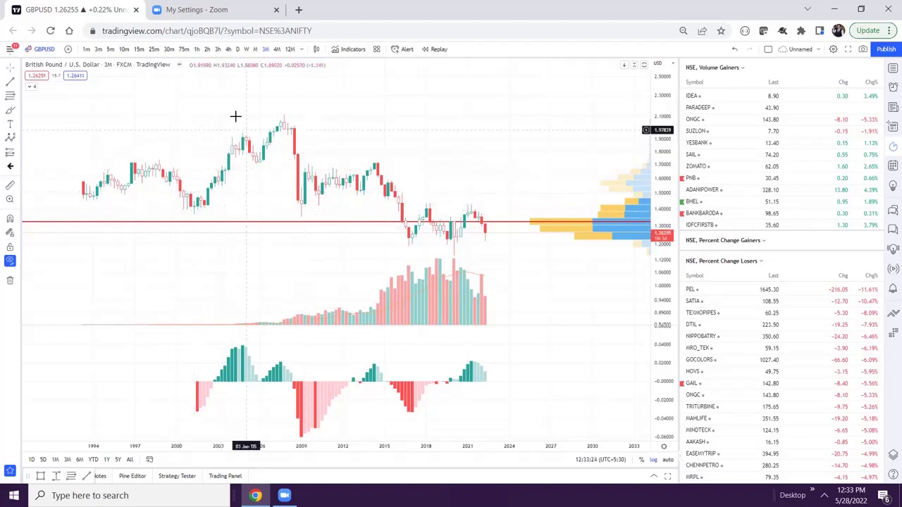
drag(232, 124, 225, 134)
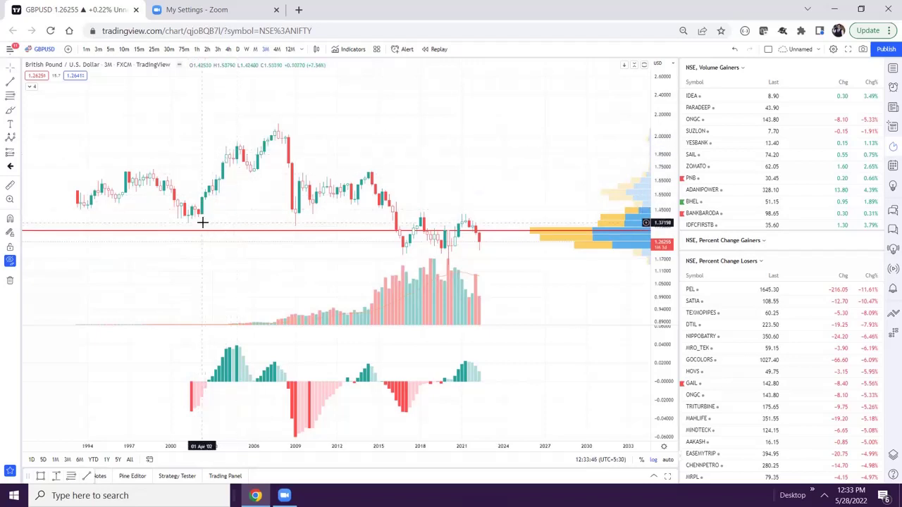
drag(231, 218, 161, 193)
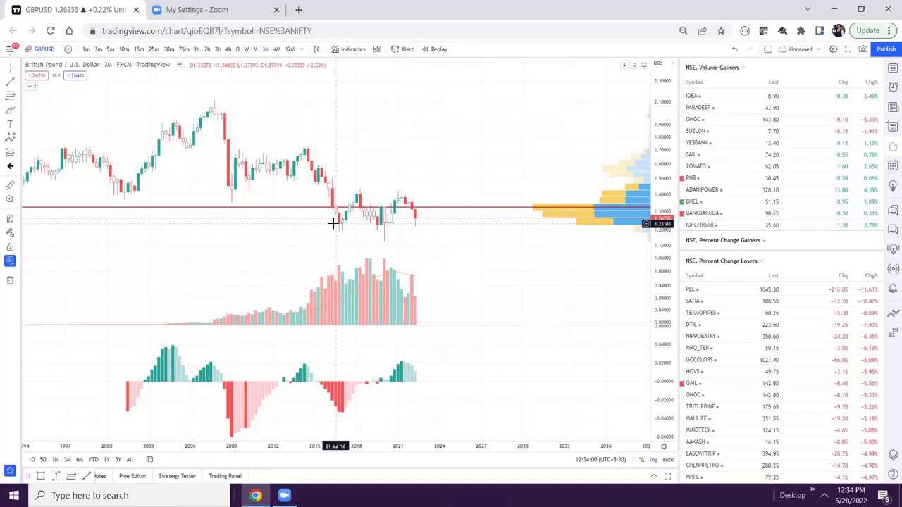
drag(220, 144, 255, 142)
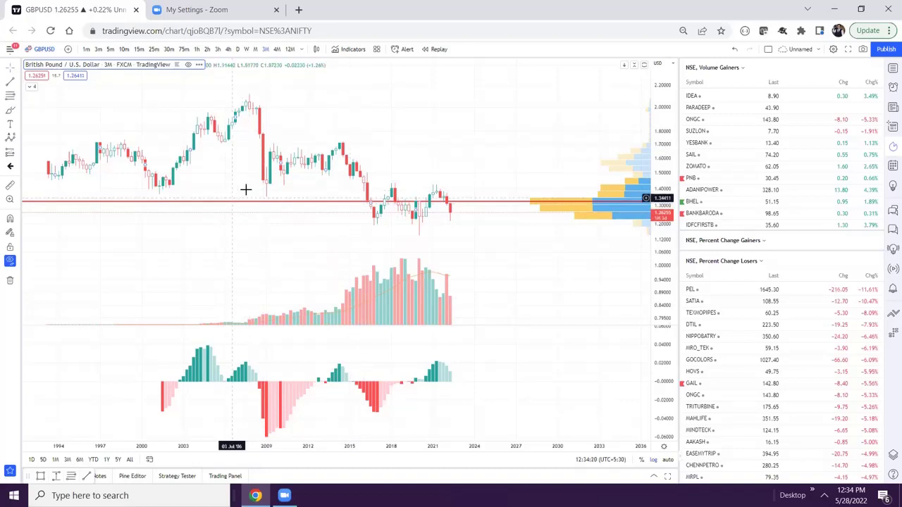
drag(243, 179, 276, 158)
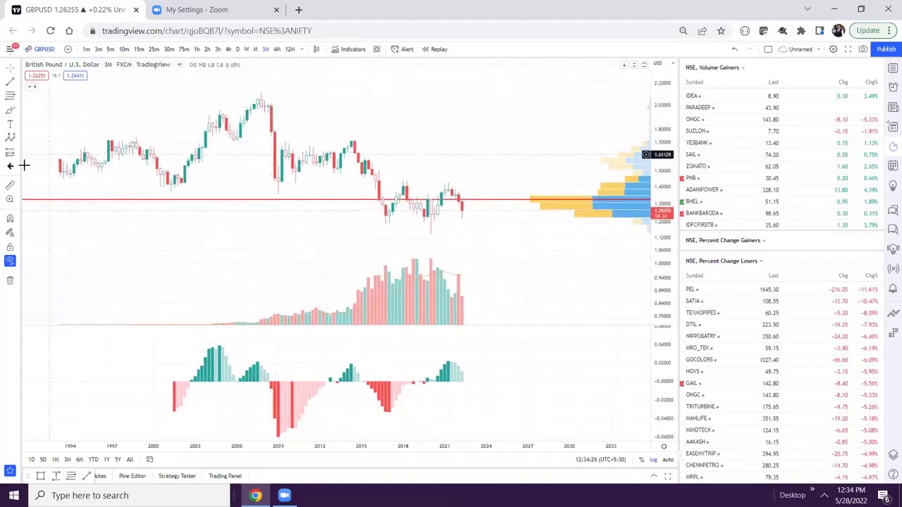
Close the Zoom settings page and keep the GBPUSD chart open.
click(203, 9)
click(101, 9)
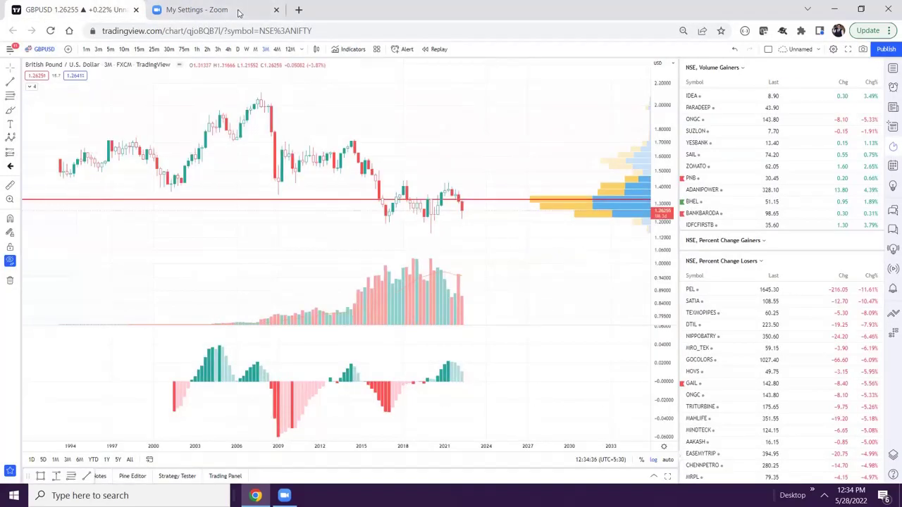
middle_click(238, 11)
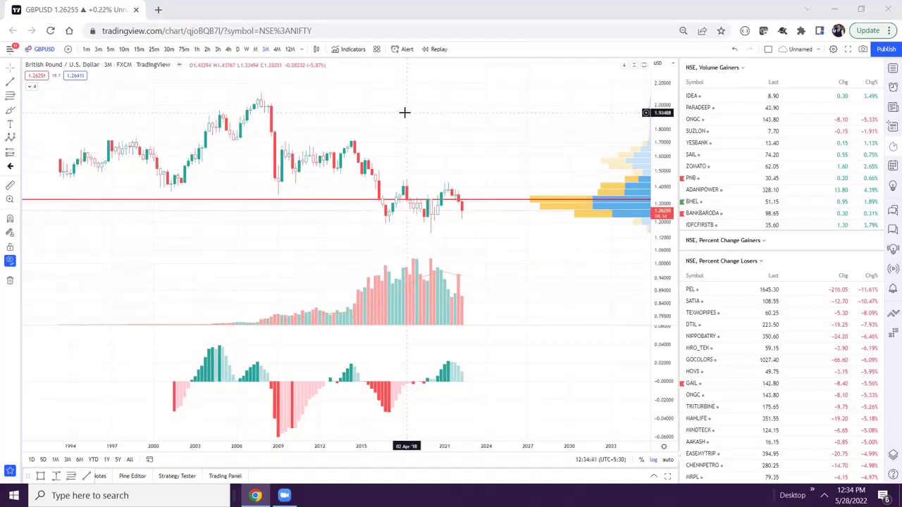
Show the hidden drawings and reposition the impulsive and corrective waves text note above the earliest candles of the GBPUSD chart.
drag(298, 175, 280, 190)
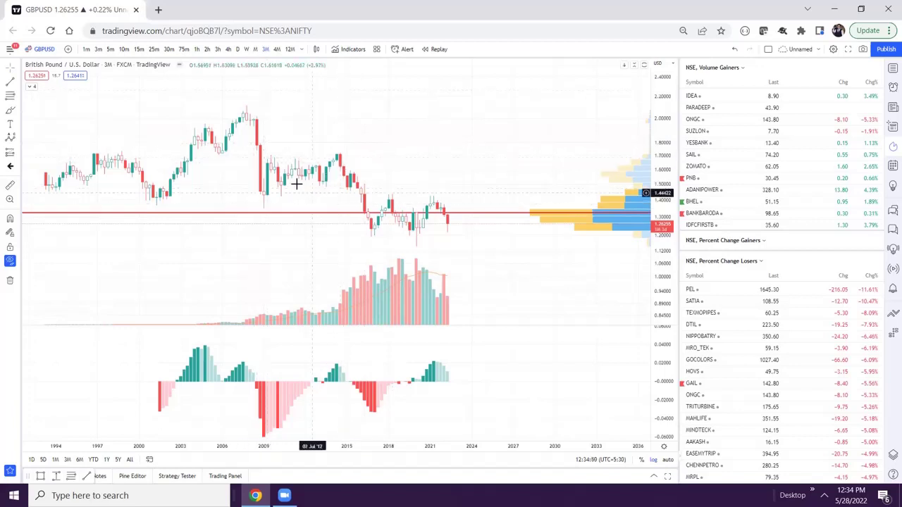
scroll(287, 175, right, 1)
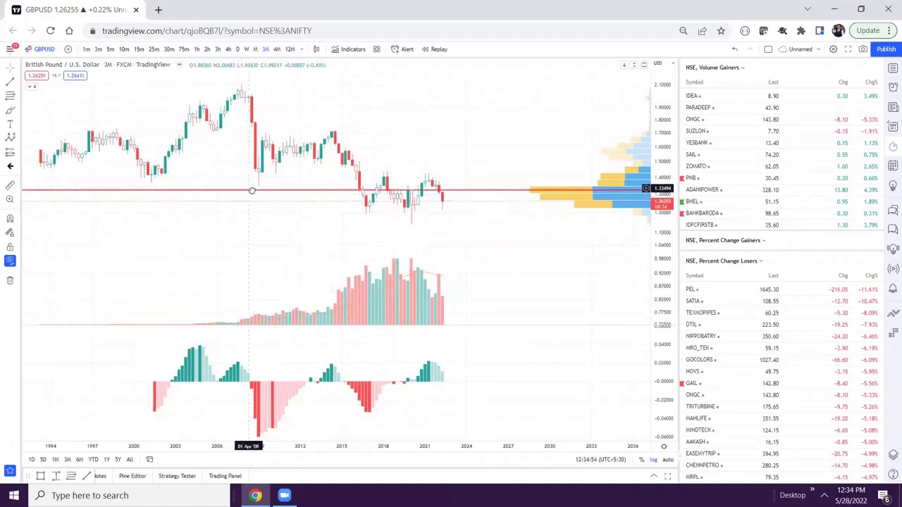
drag(251, 191, 252, 191)
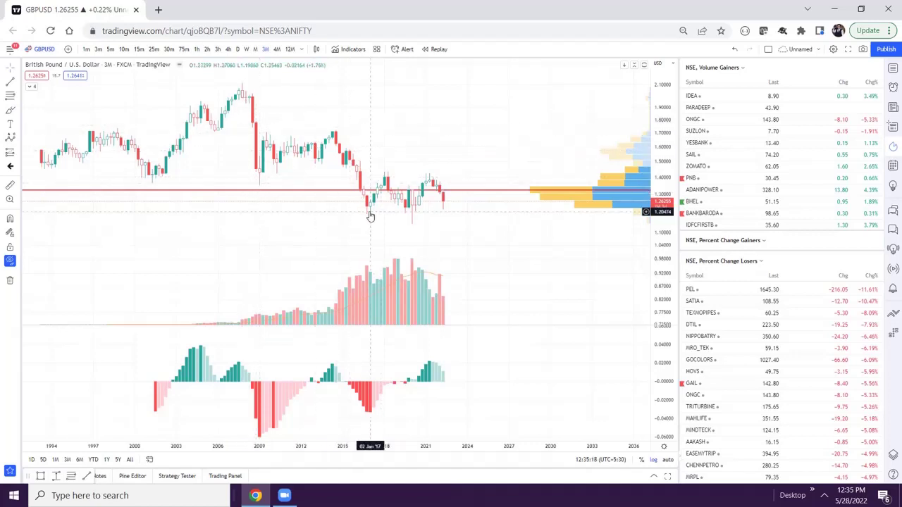
drag(328, 206, 338, 212)
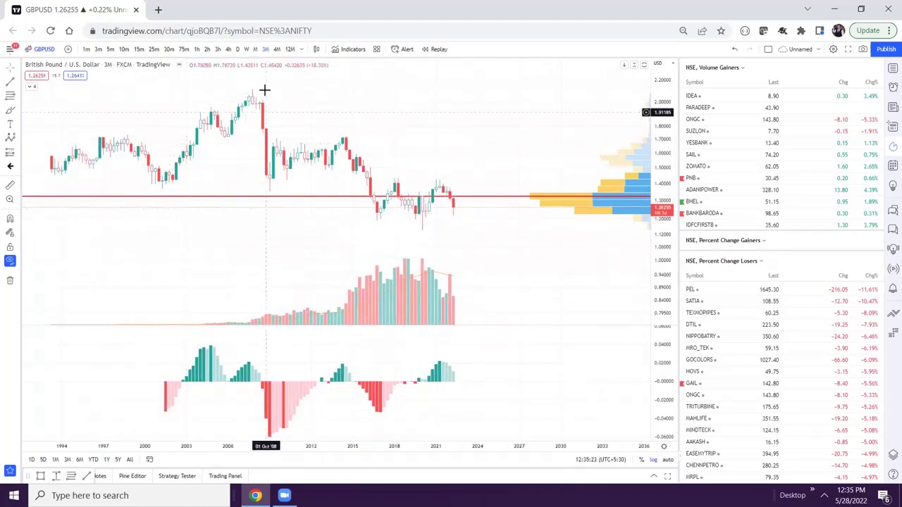
scroll(30, 238, left, 1)
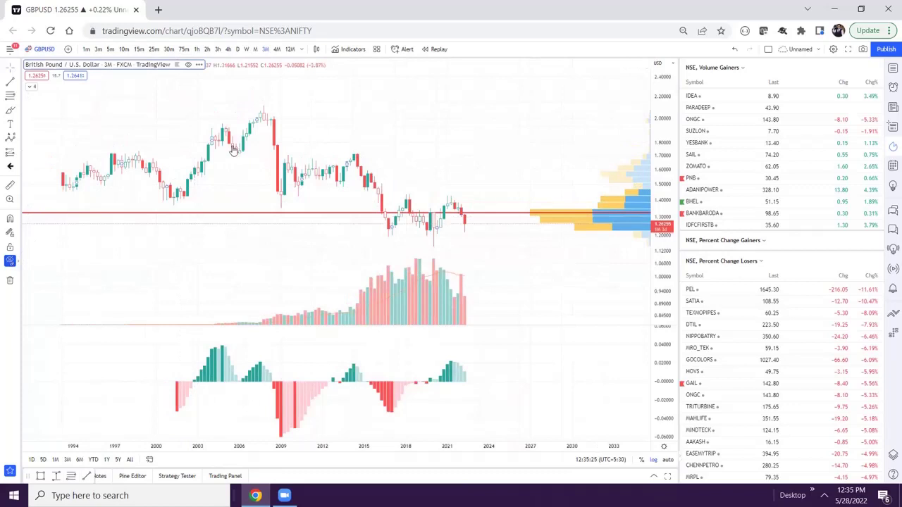
drag(233, 151, 287, 217)
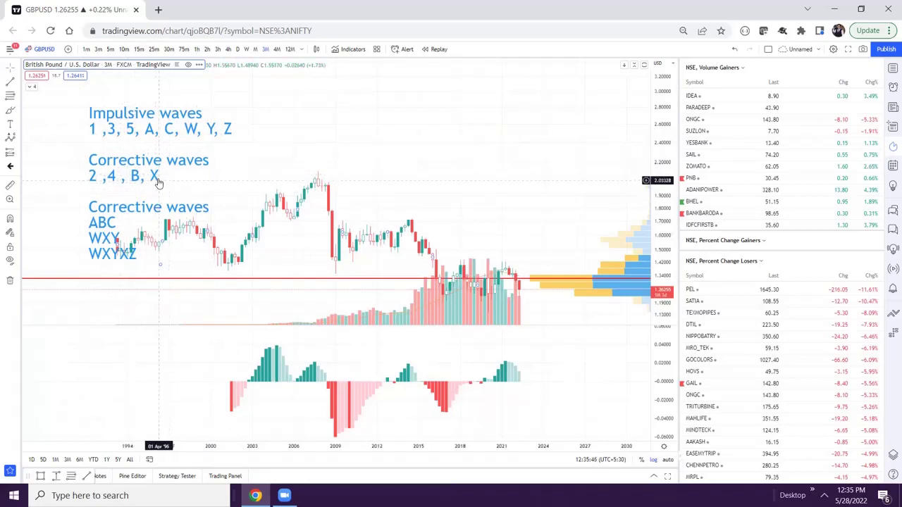
drag(207, 203, 188, 183)
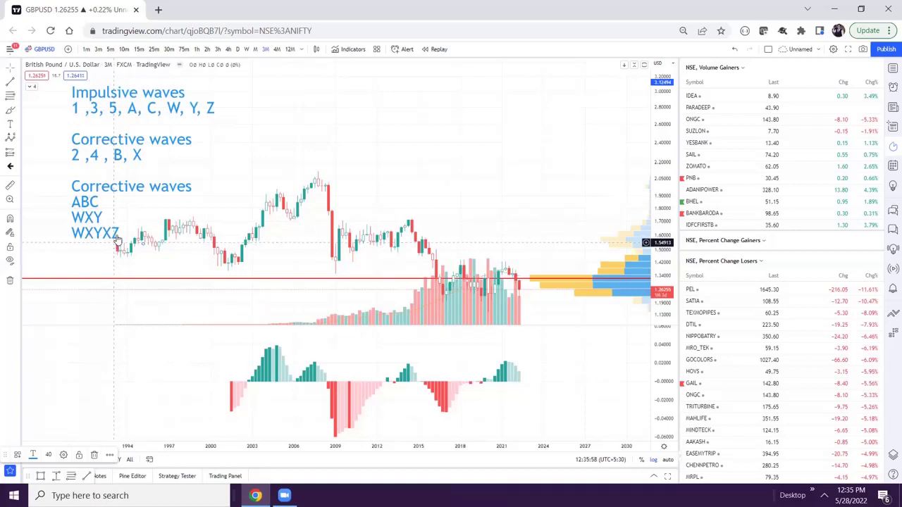
drag(131, 197, 134, 210)
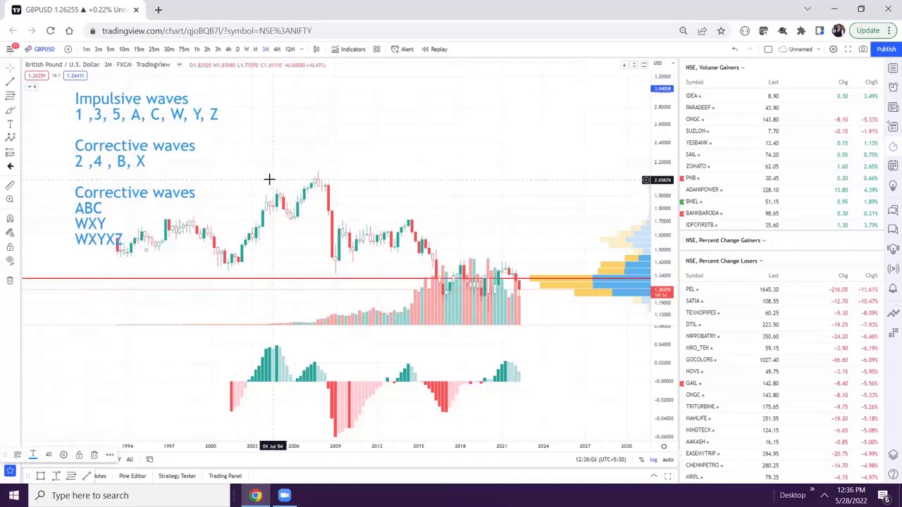
Examine the GBPUSD swings from 2001 to 2022 against the wave notes and the histogram beneath the chart.
drag(235, 159, 248, 165)
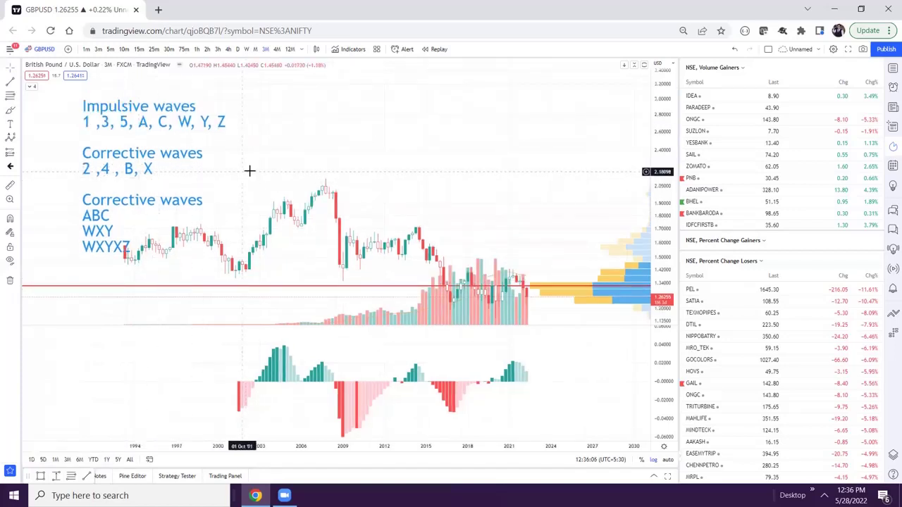
drag(246, 167, 239, 165)
drag(303, 184, 310, 185)
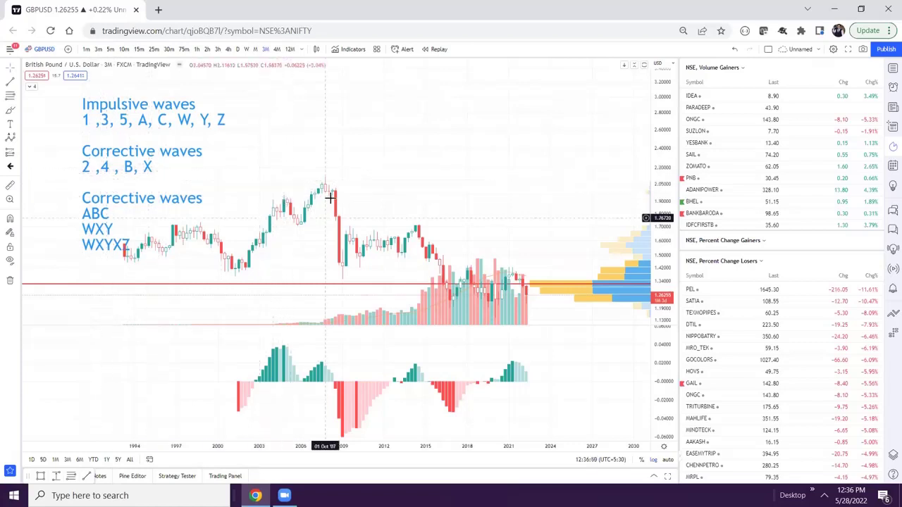
drag(329, 185, 267, 111)
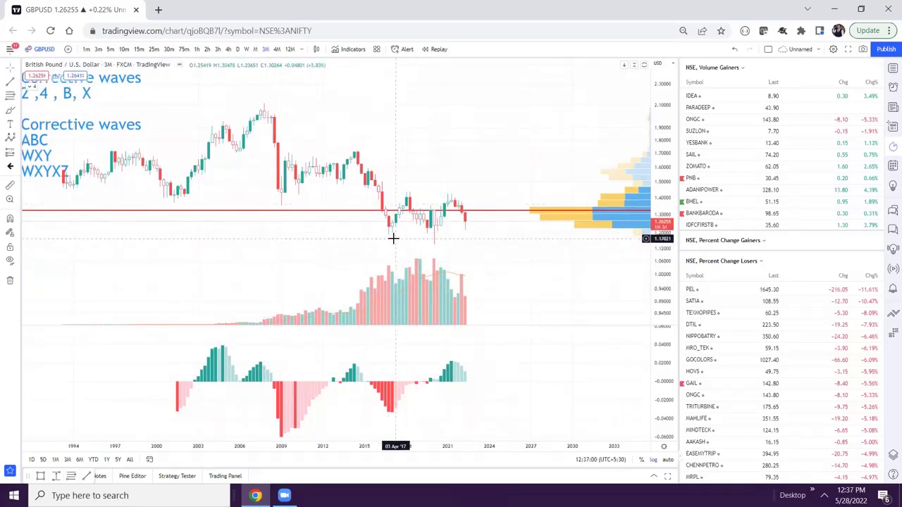
drag(286, 234, 295, 241)
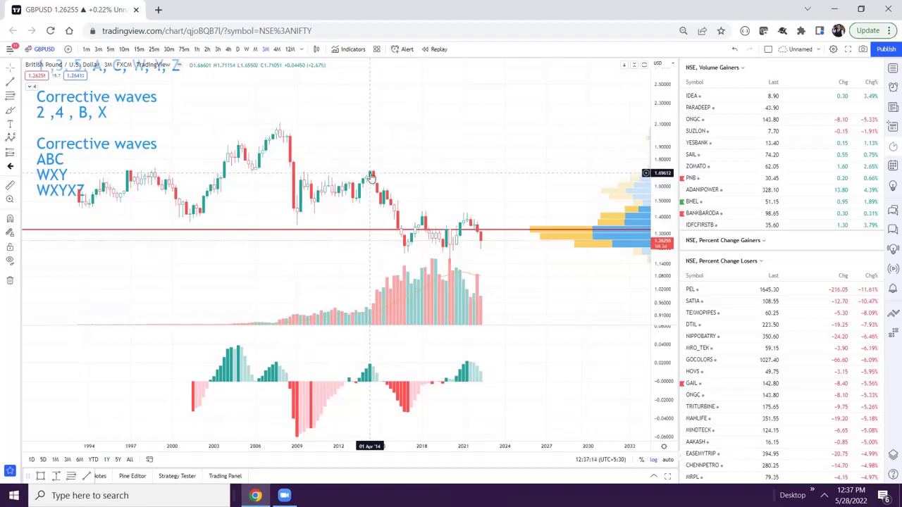
drag(371, 163, 357, 194)
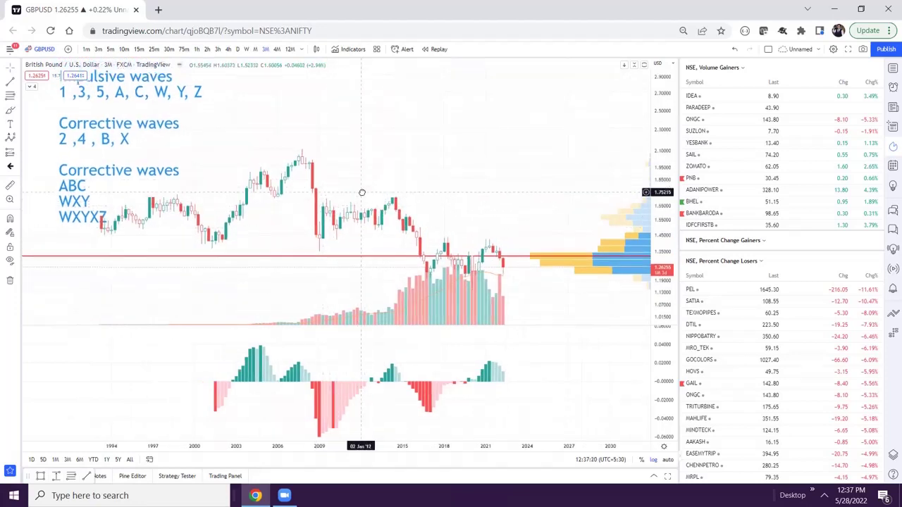
drag(485, 195, 448, 160)
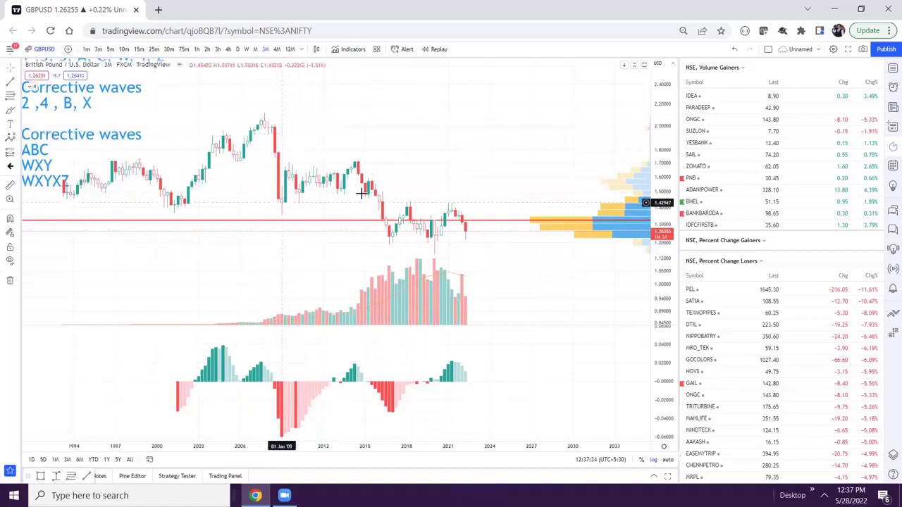
drag(334, 424, 334, 406)
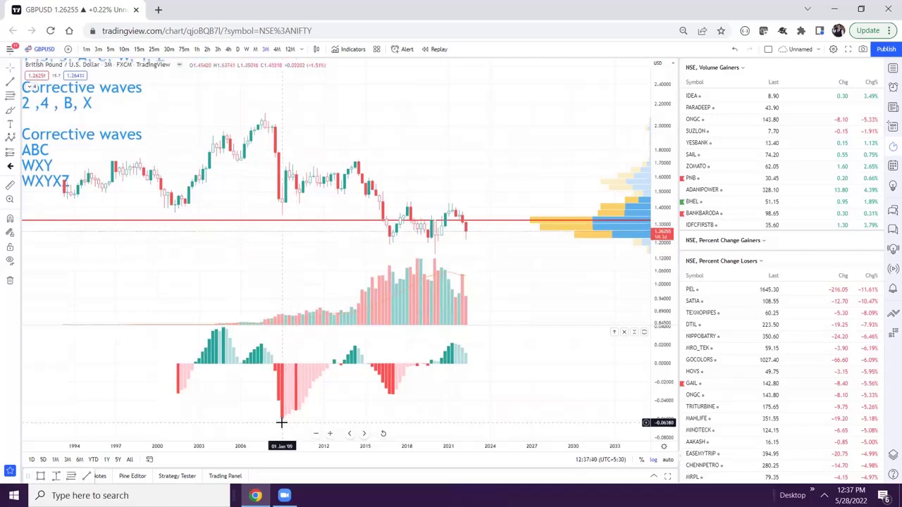
drag(306, 409, 300, 389)
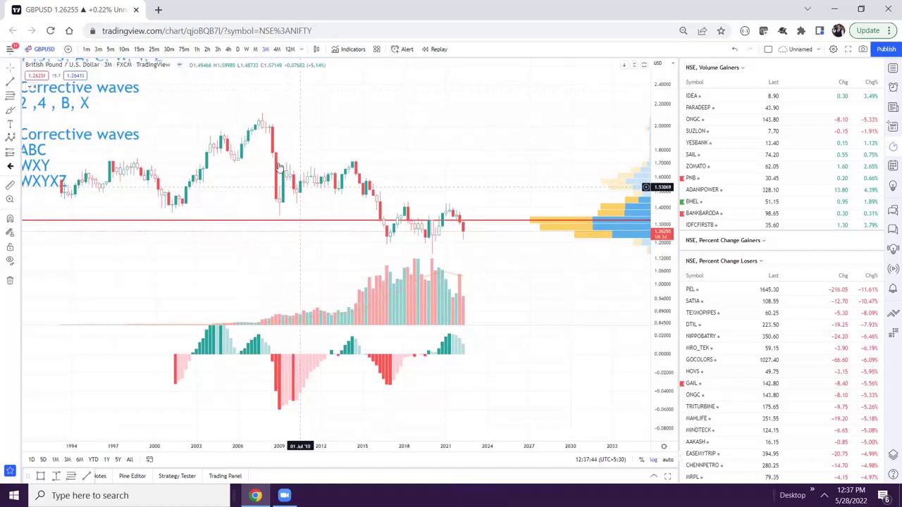
Inspect the 2006 to 2020 GBPUSD price action on the 1-month timeframe and return to the 3-month timeframe.
click(255, 49)
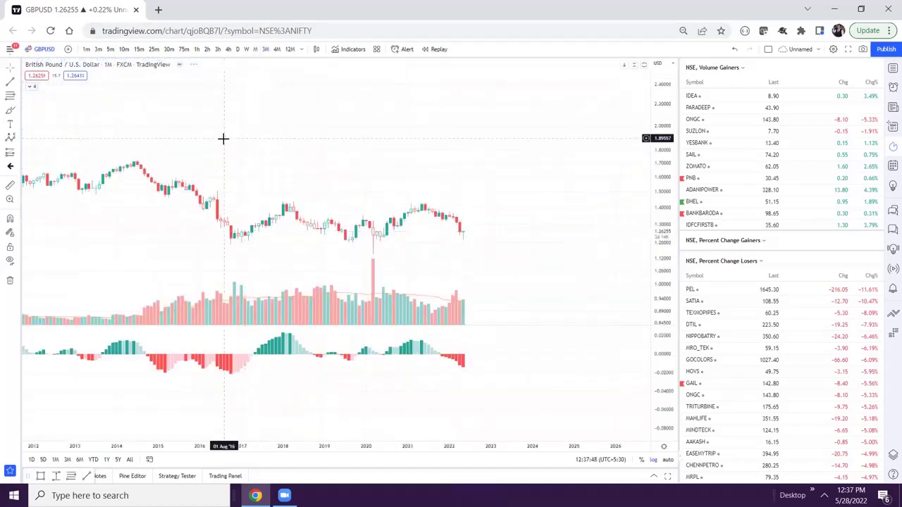
drag(655, 305, 627, 235)
drag(197, 176, 287, 175)
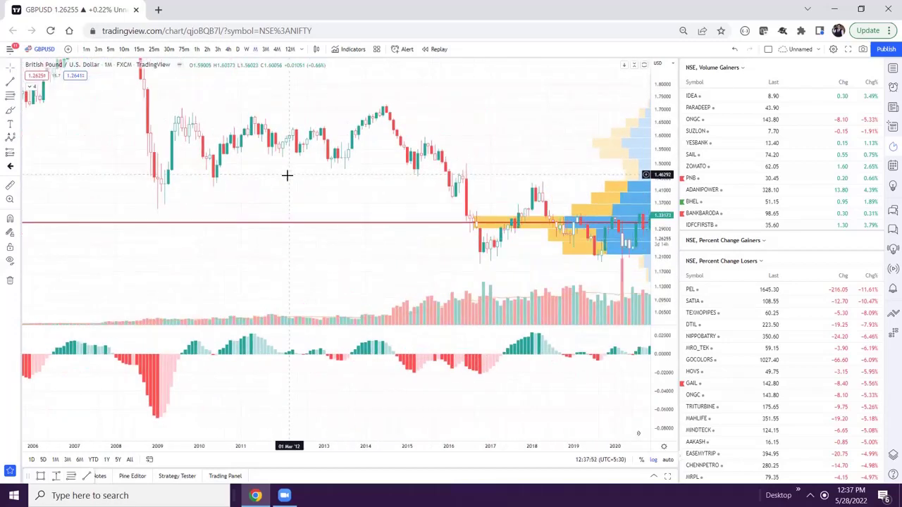
click(264, 49)
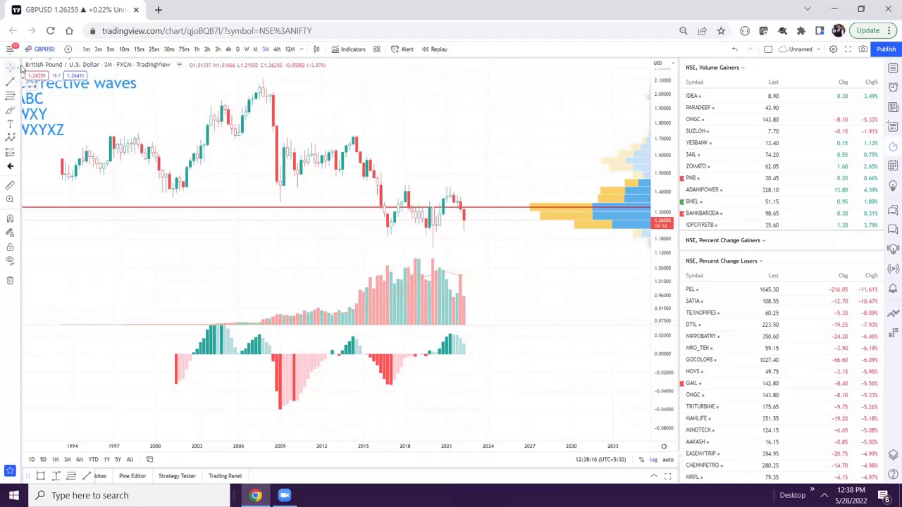
click(48, 51)
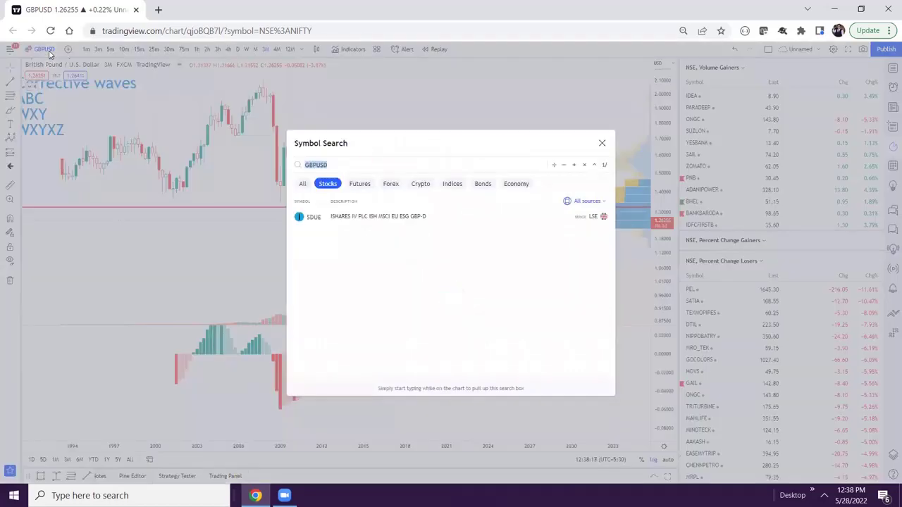
click(203, 259)
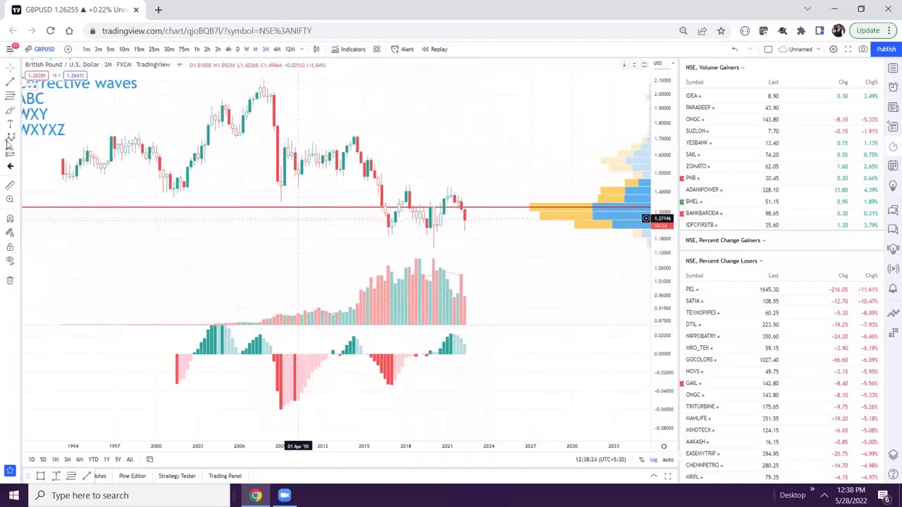
click(18, 141)
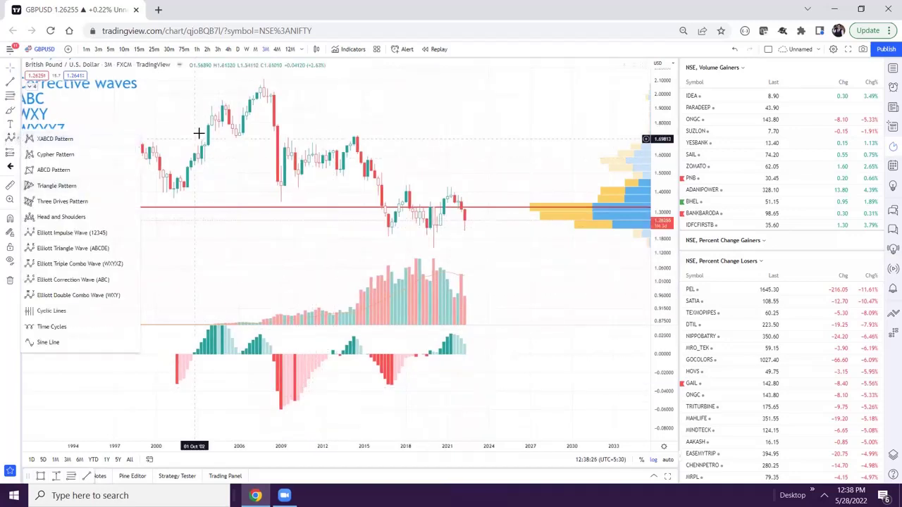
click(277, 191)
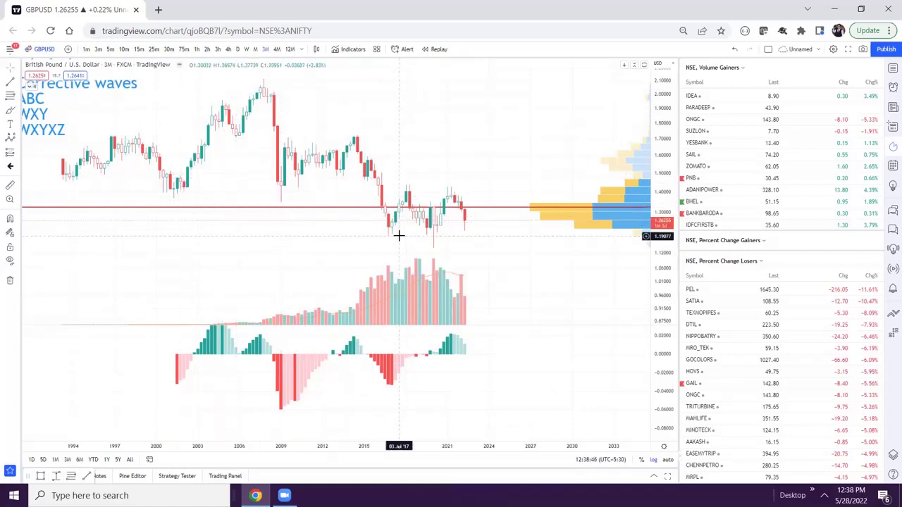
drag(286, 176, 303, 186)
drag(217, 199, 209, 194)
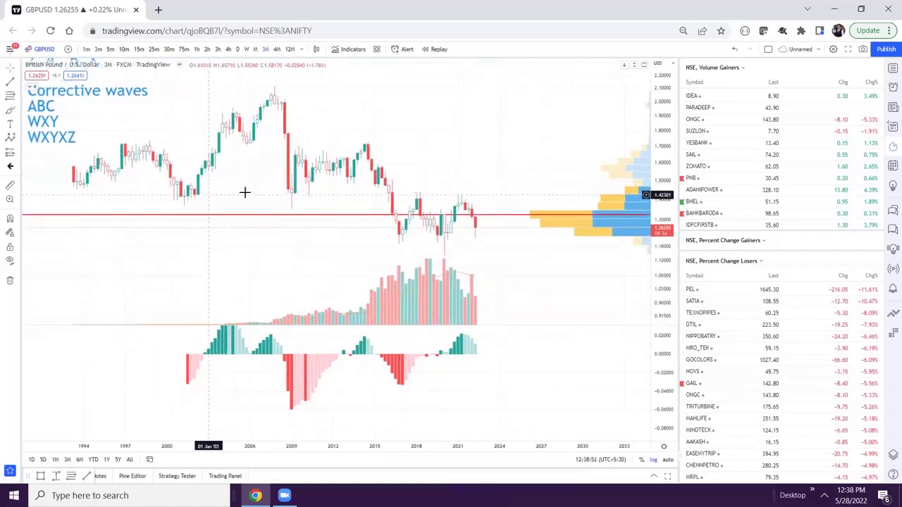
Trace the 2007–2009 and 2014–2016 declines with the Brush tool, and mark the histogram's fall into its 2016–2017 trough.
drag(237, 185, 237, 184)
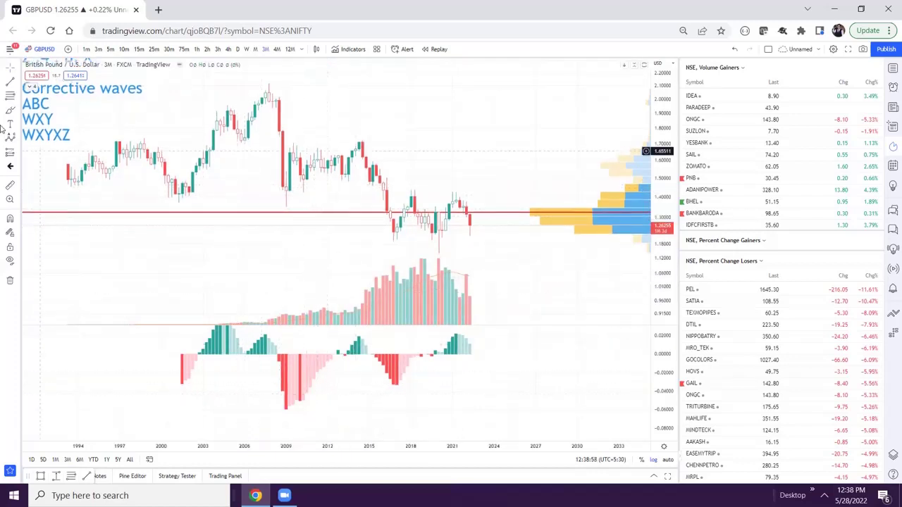
click(19, 137)
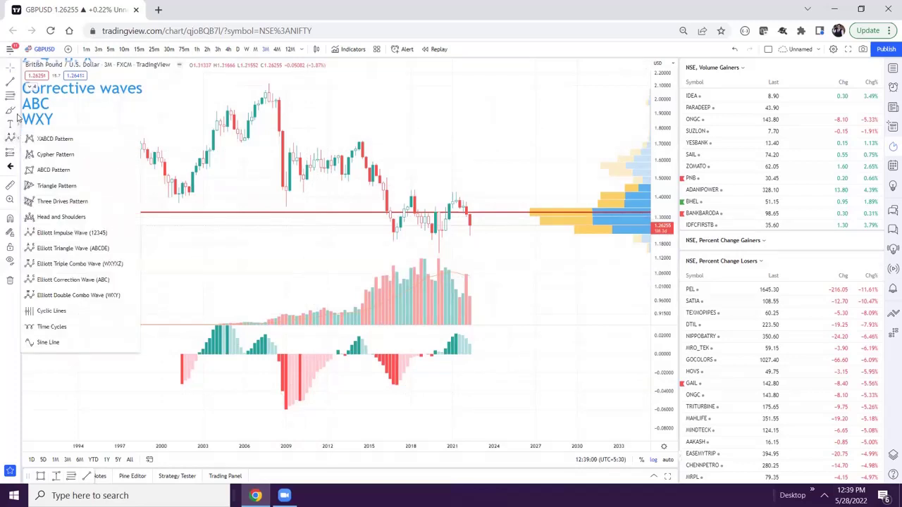
click(19, 110)
click(58, 109)
drag(269, 87, 281, 150)
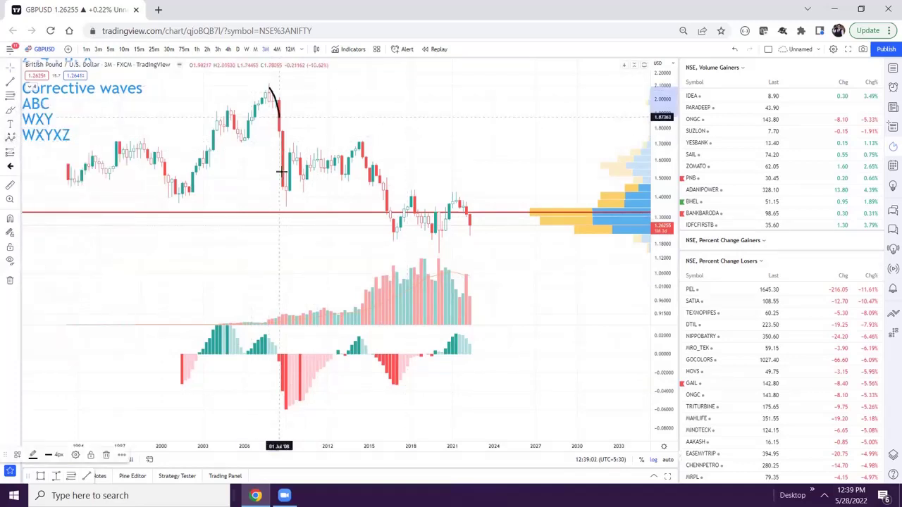
click(277, 162)
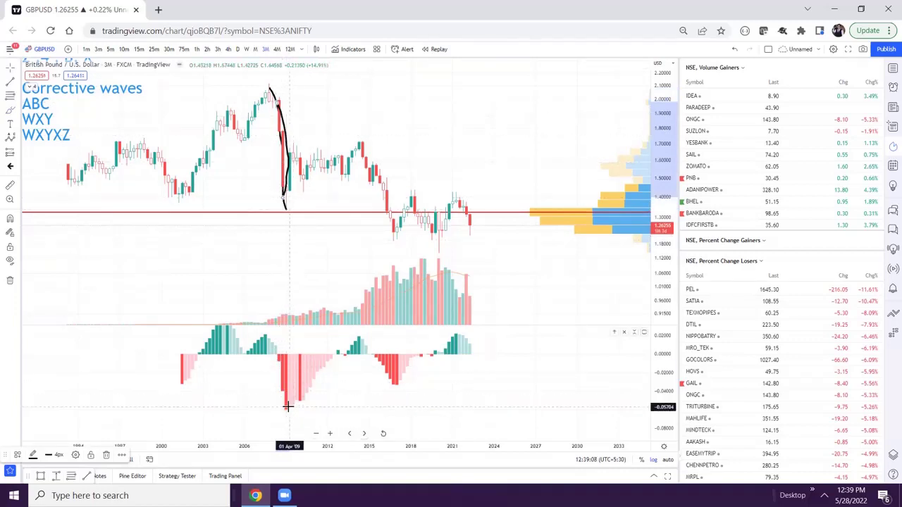
drag(361, 143, 388, 237)
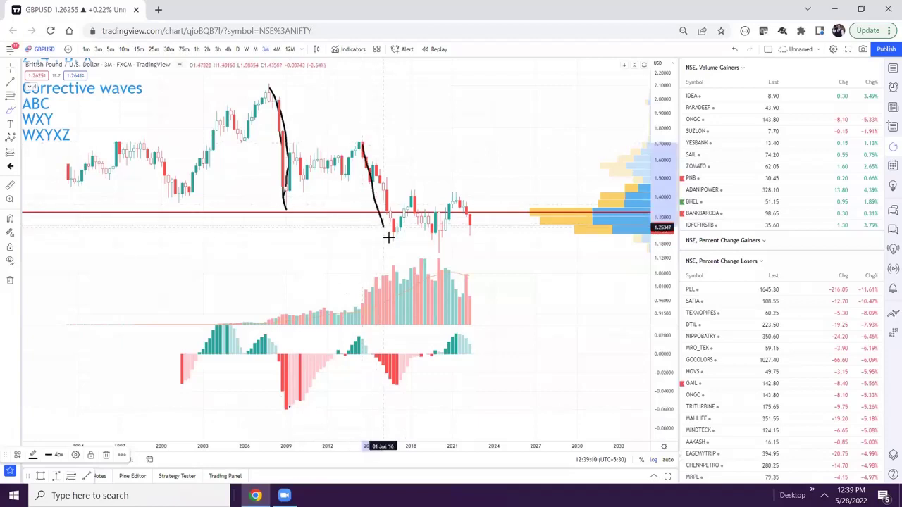
drag(377, 352, 393, 377)
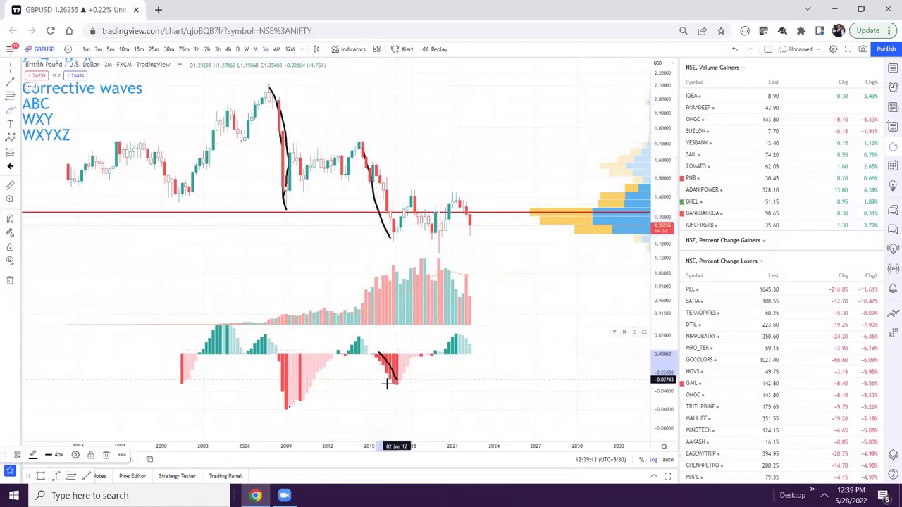
Draw freehand lines connecting the 2009 and 2016–2017 lows, one under the histogram troughs and one beneath the price candles.
drag(289, 407, 400, 386)
drag(285, 208, 307, 222)
drag(408, 252, 410, 249)
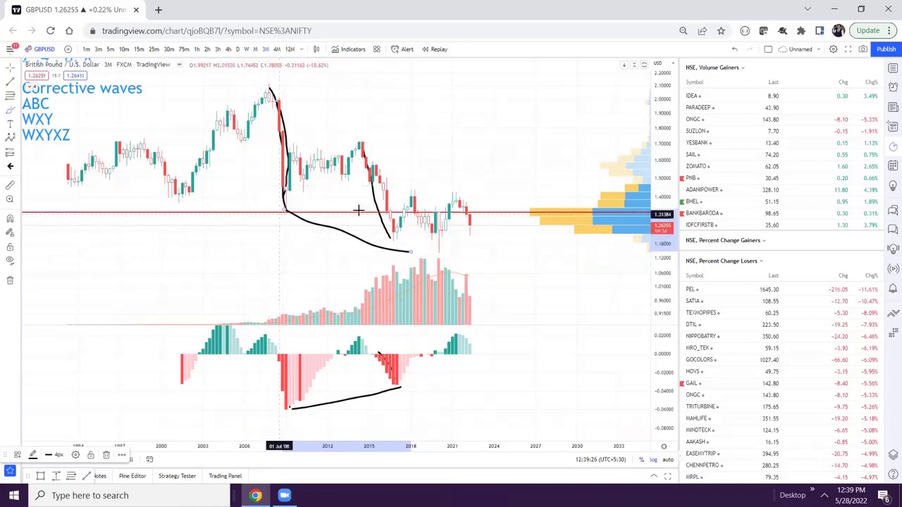
Handwrite the wave labels A at the 2009 low, B at the 2014 high and C at the 2016–2017 low.
mouse_move(264, 198)
mouse_down()
mouse_move(265, 219)
mouse_move(286, 228)
mouse_move(278, 216)
mouse_up()
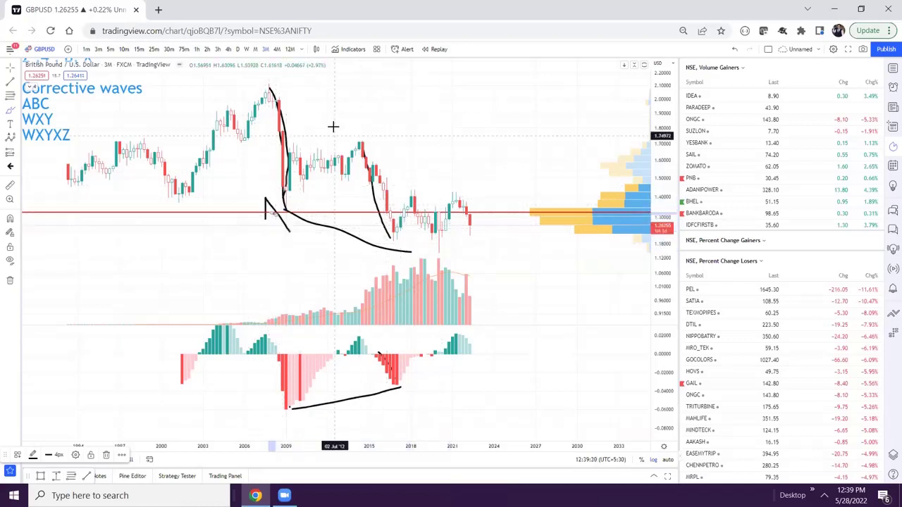
drag(367, 119, 369, 157)
mouse_move(371, 125)
mouse_down()
mouse_move(383, 134)
mouse_move(363, 166)
mouse_up()
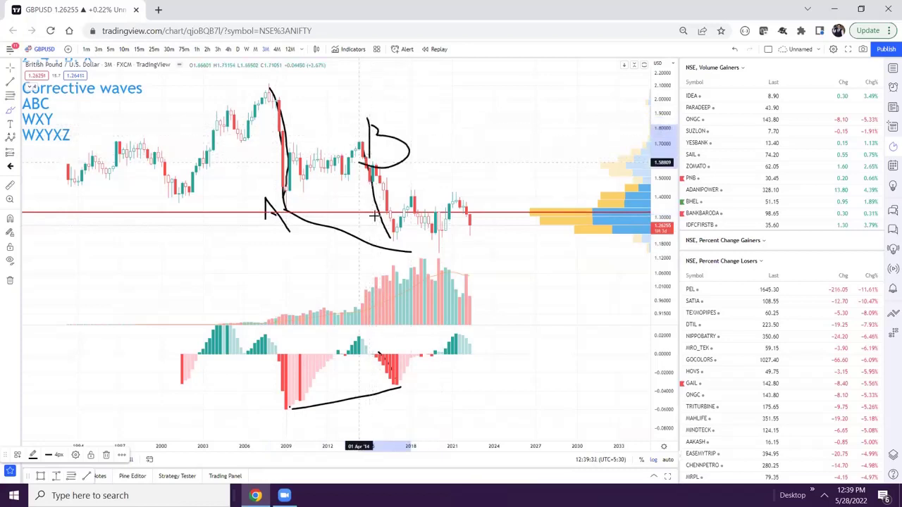
drag(416, 261, 418, 261)
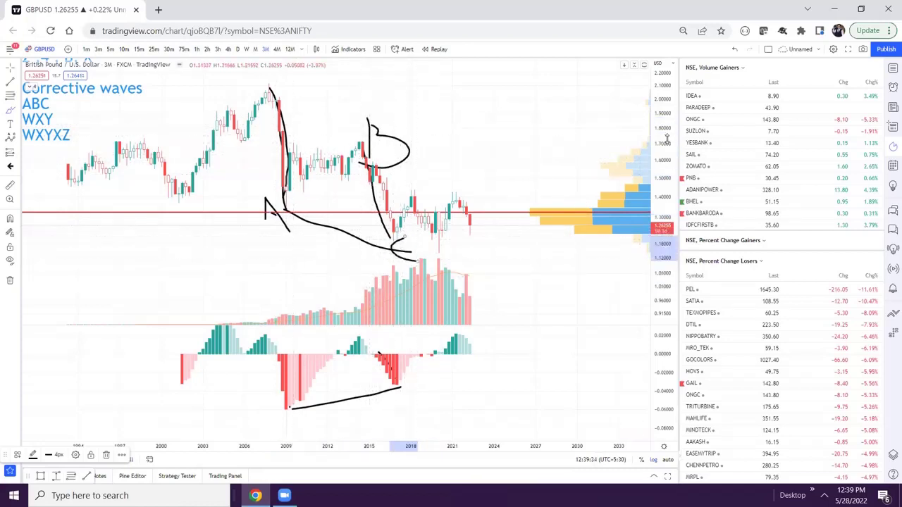
Mark the 2016–2017 histogram trough with a vertical stroke and handwrite W, X and Y beside the A, B and C labels.
drag(666, 140, 667, 162)
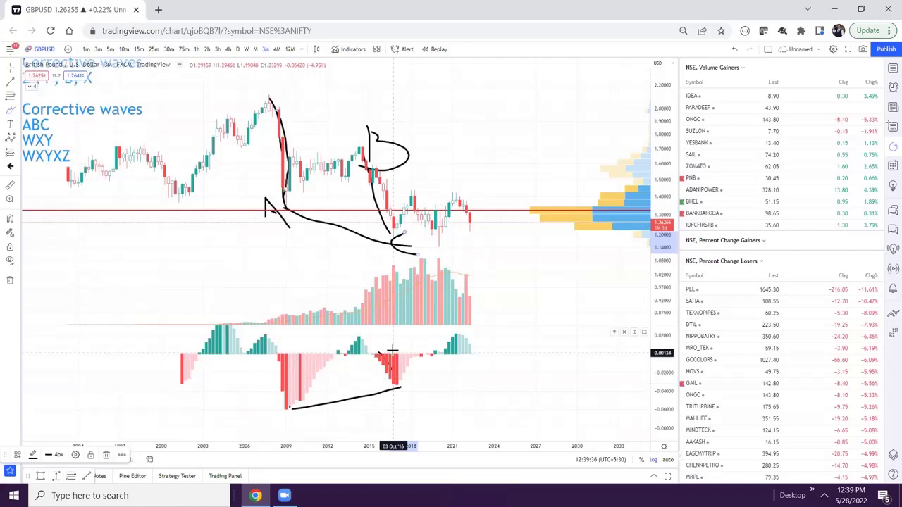
drag(395, 353, 393, 404)
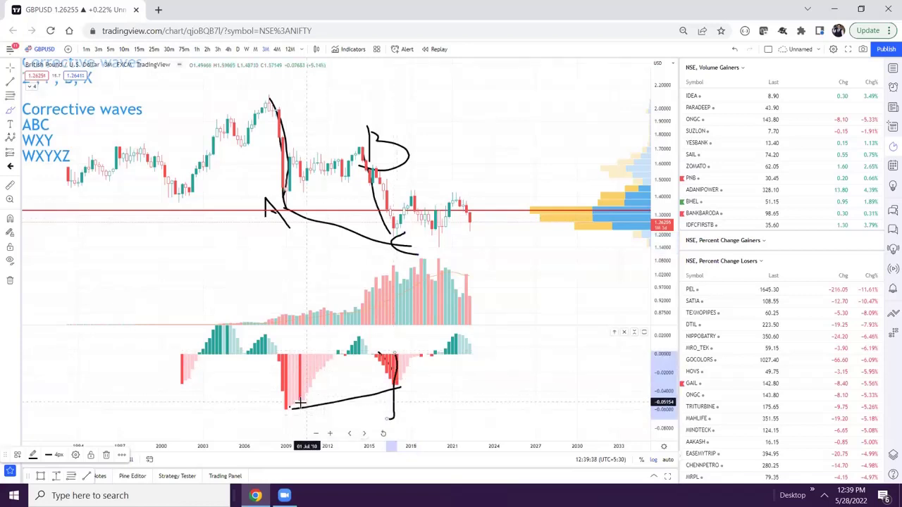
mouse_move(234, 199)
mouse_down()
mouse_move(249, 227)
mouse_move(276, 181)
mouse_up()
mouse_move(424, 125)
mouse_down()
mouse_move(396, 165)
mouse_move(438, 161)
mouse_up()
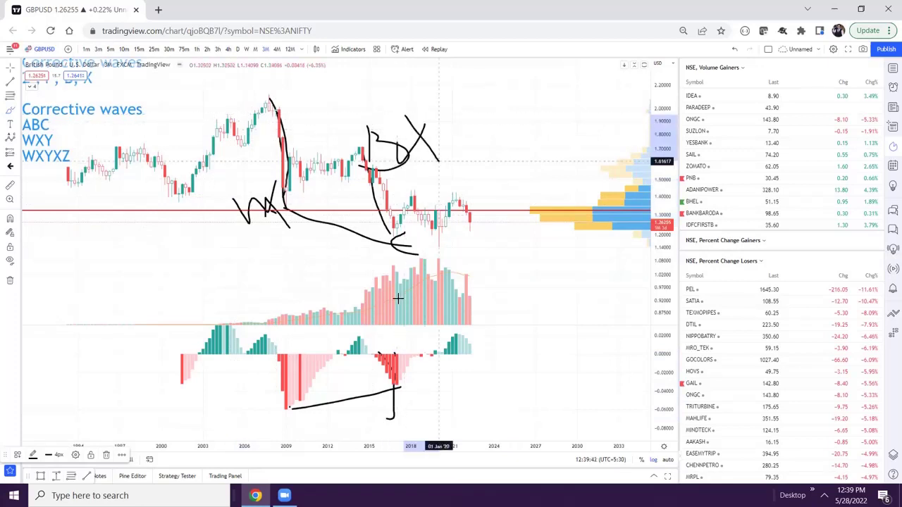
mouse_move(437, 245)
mouse_down()
mouse_move(410, 277)
mouse_move(432, 268)
mouse_up()
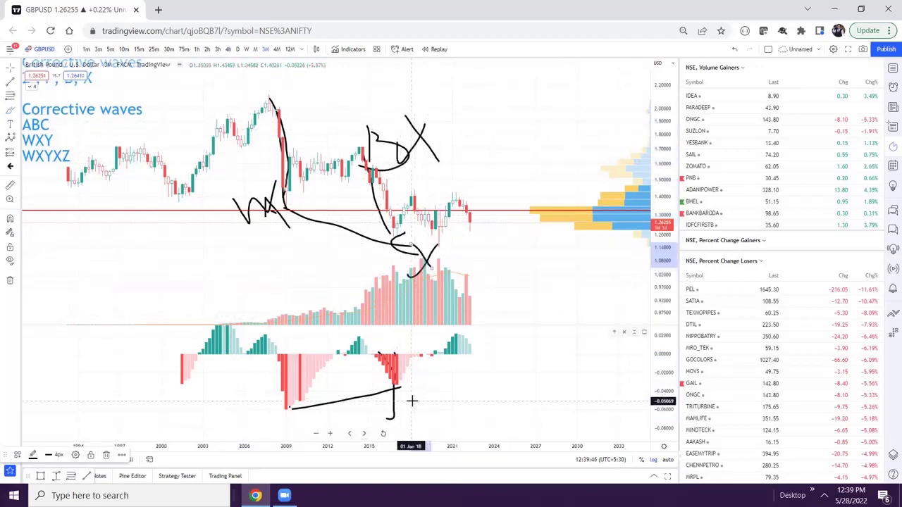
drag(240, 225, 228, 193)
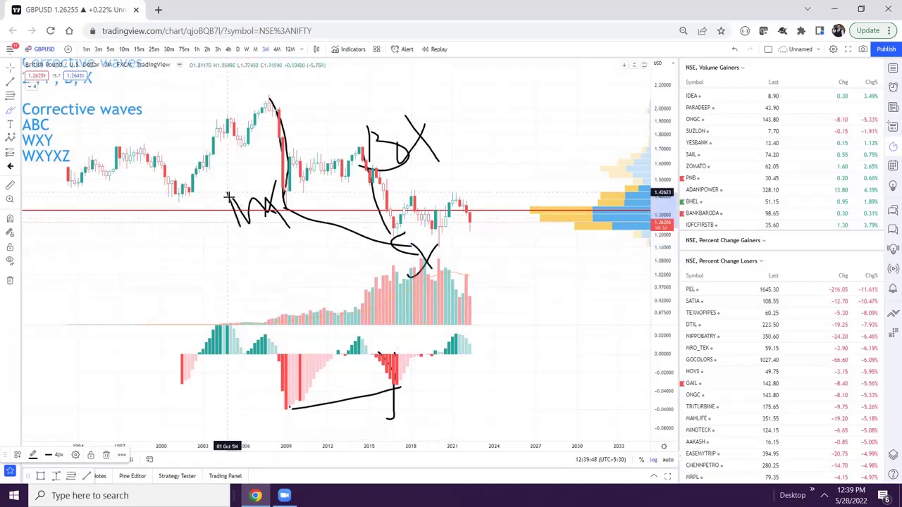
Remove all drawings and examine the bare GBPUSD swings from 2001 to 2022 against the histogram.
right_click(394, 104)
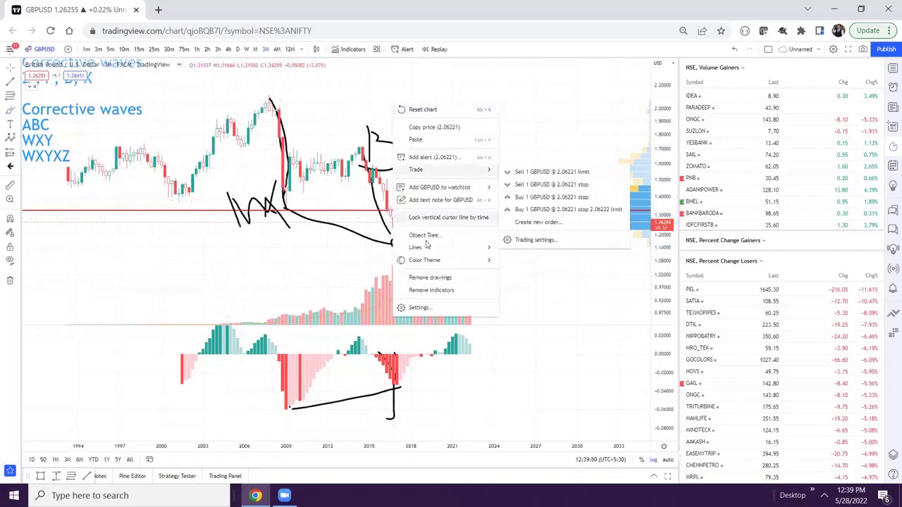
click(426, 274)
drag(297, 252, 274, 232)
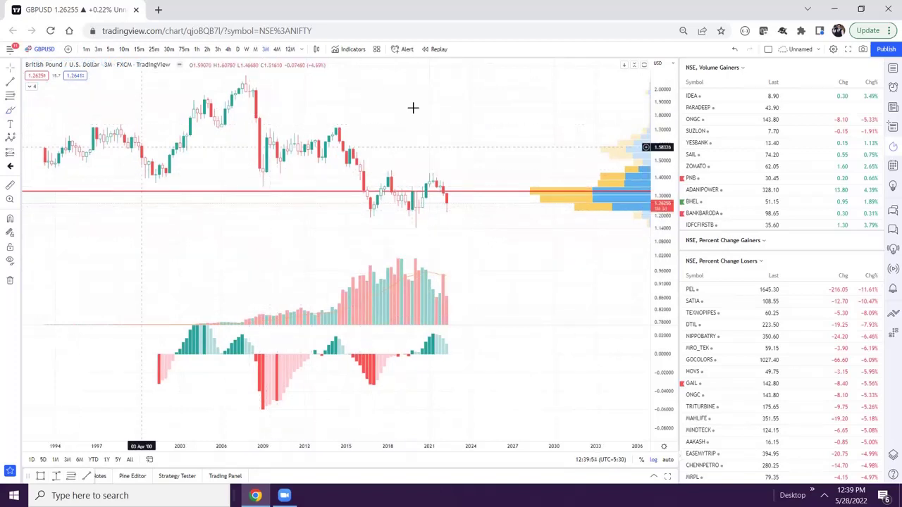
drag(258, 274, 259, 270)
drag(227, 191, 203, 187)
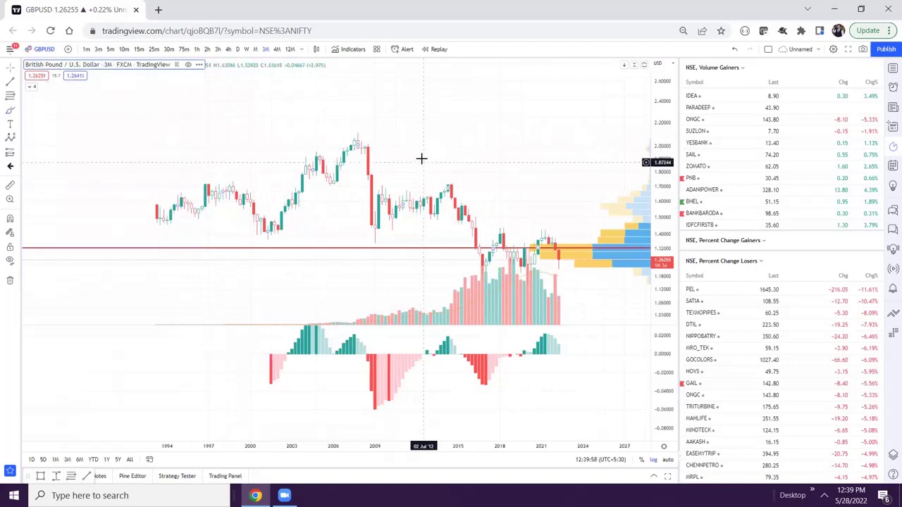
drag(512, 121, 462, 103)
drag(368, 177, 345, 134)
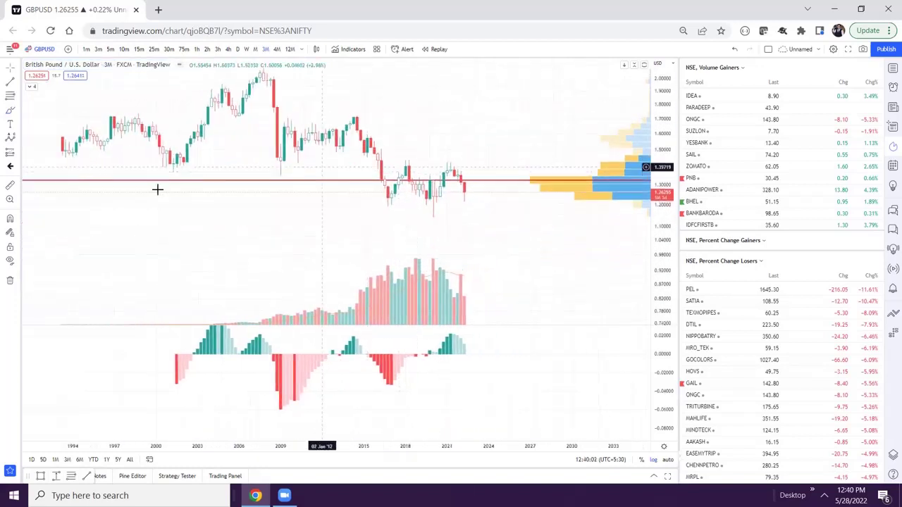
drag(205, 162, 194, 160)
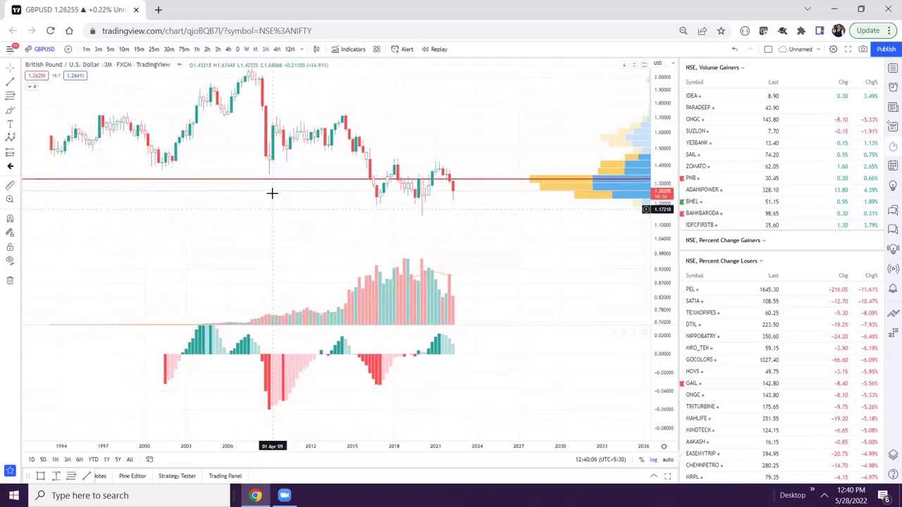
drag(362, 202, 368, 214)
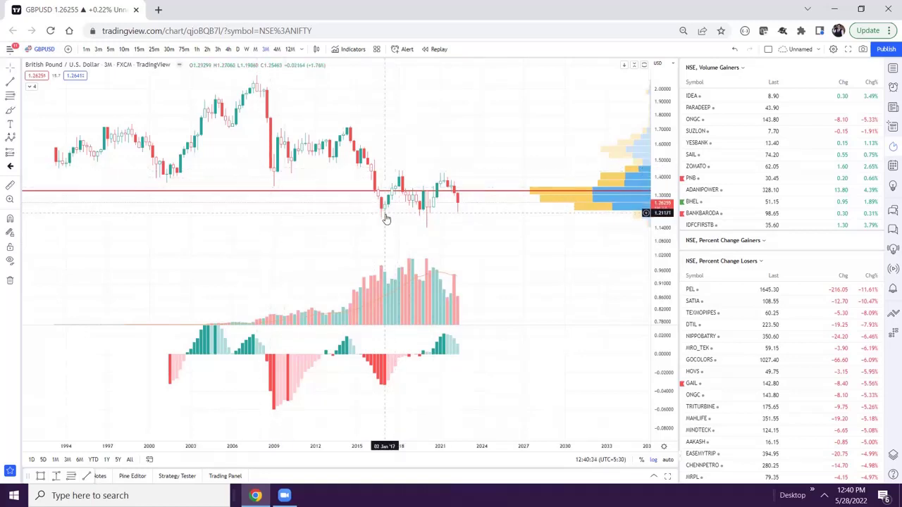
drag(347, 117, 355, 124)
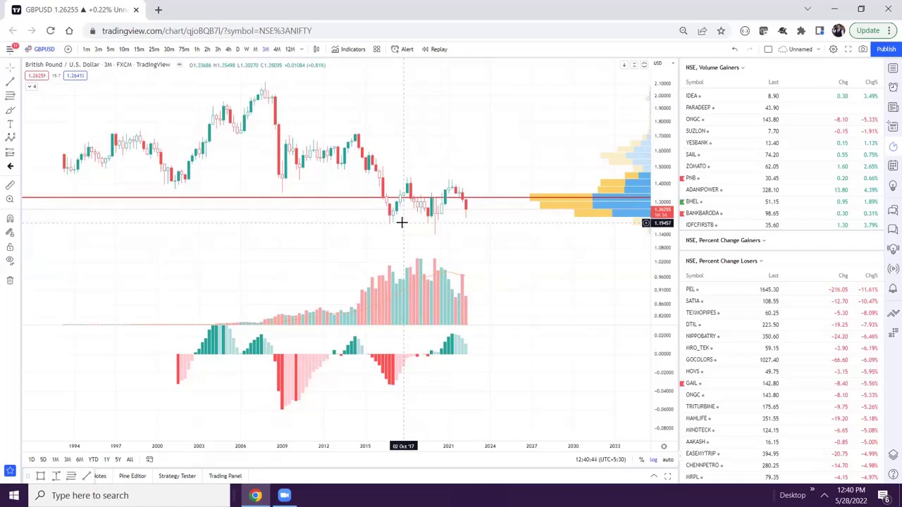
Undo the removal of the wave drawings and the text note.
mouse_move(238, 164)
mouse_down()
mouse_move(236, 146)
mouse_move(260, 189)
mouse_move(330, 215)
mouse_up()
scroll(237, 164, left, 8)
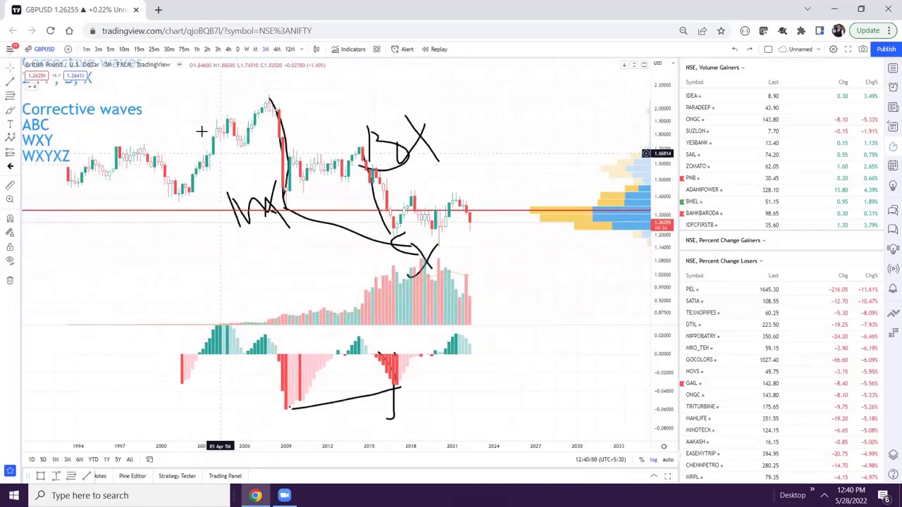
scroll(202, 131, left, 7)
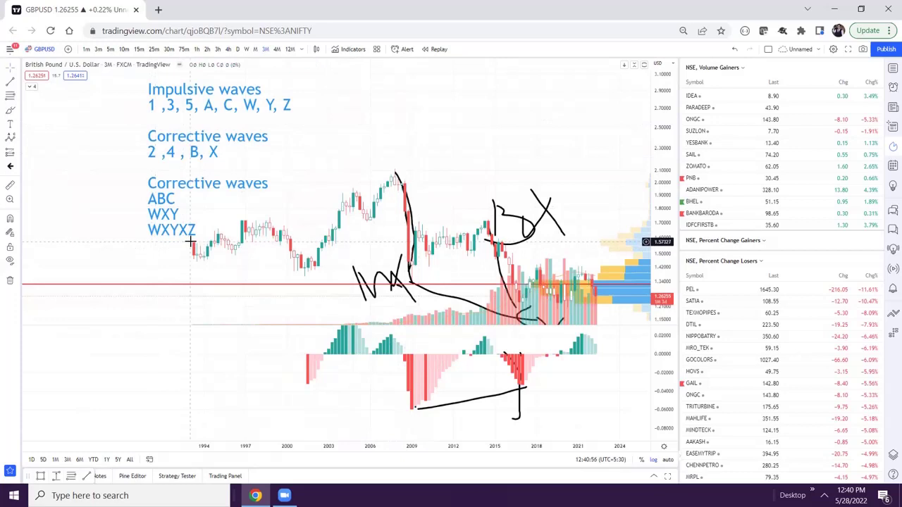
Move the freehand line under the price candles so it runs beneath the lows between 2001 and 2009.
drag(326, 224, 304, 209)
scroll(555, 243, right, 3)
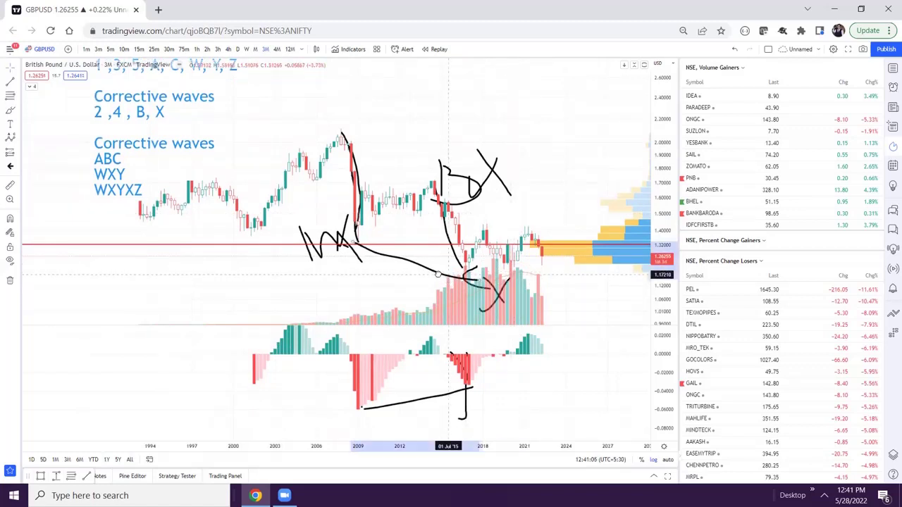
mouse_move(437, 275)
mouse_down()
mouse_move(374, 280)
mouse_move(425, 270)
mouse_up()
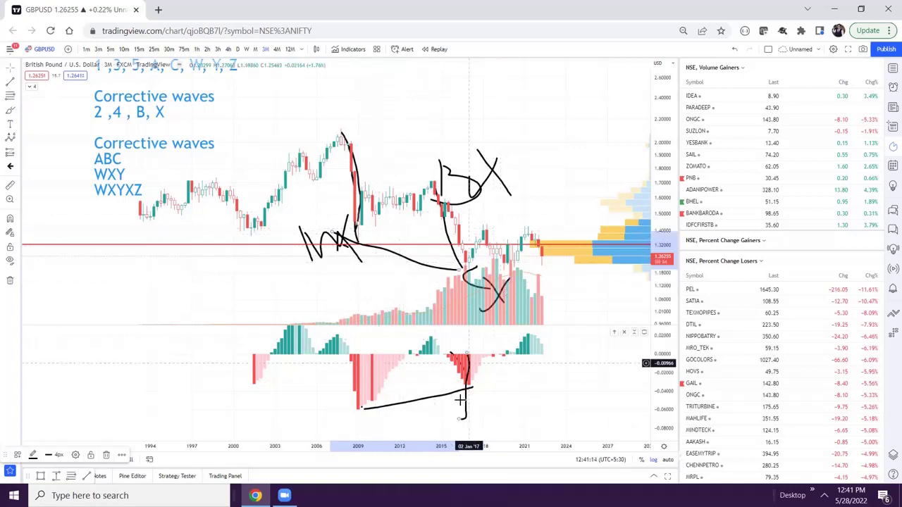
drag(413, 258, 384, 219)
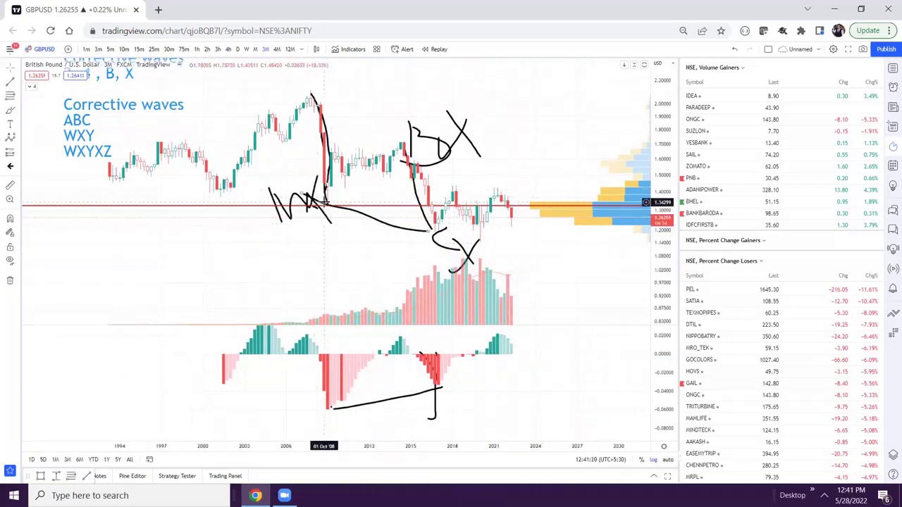
drag(338, 212, 244, 227)
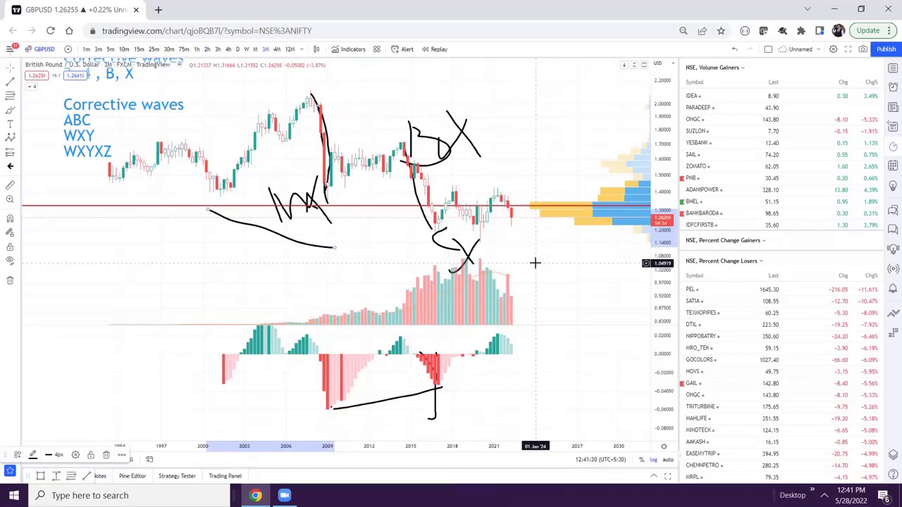
click(363, 186)
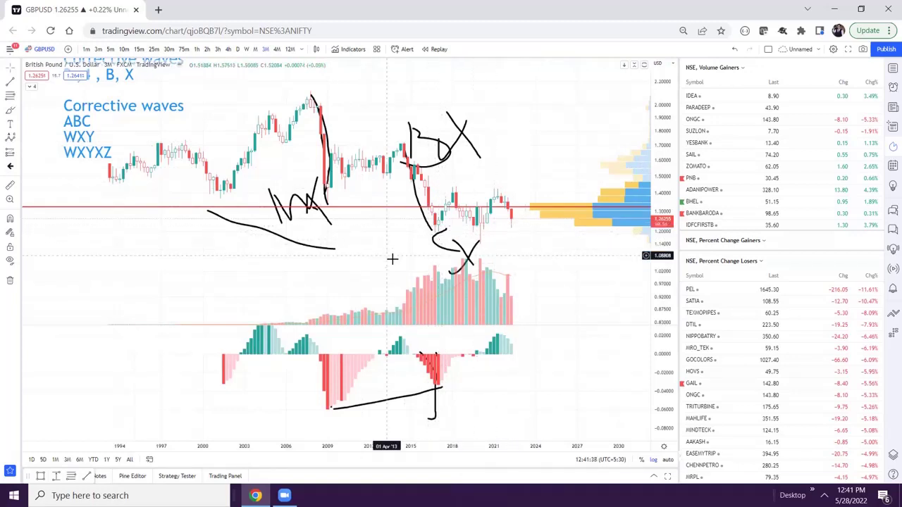
Examine the labelled GBPUSD waves from the 1990s through 2022 alongside the impulsive and corrective waves note.
drag(393, 259, 403, 269)
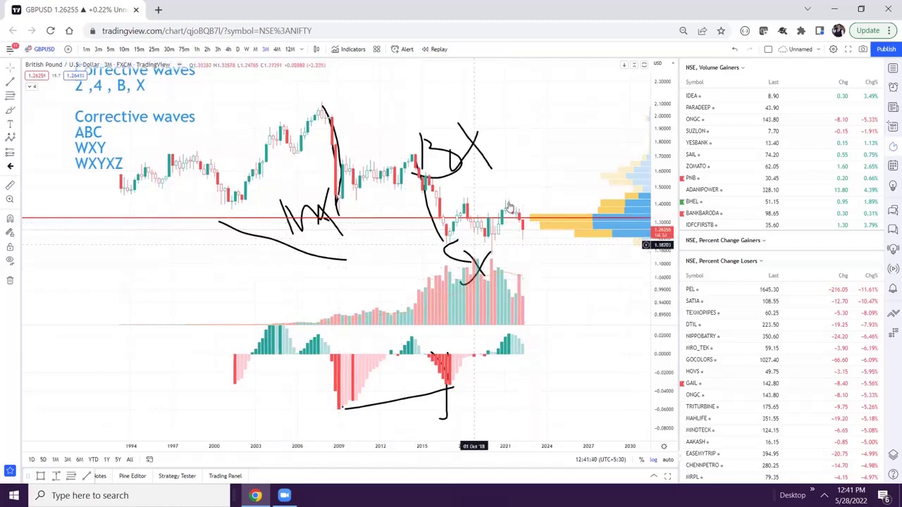
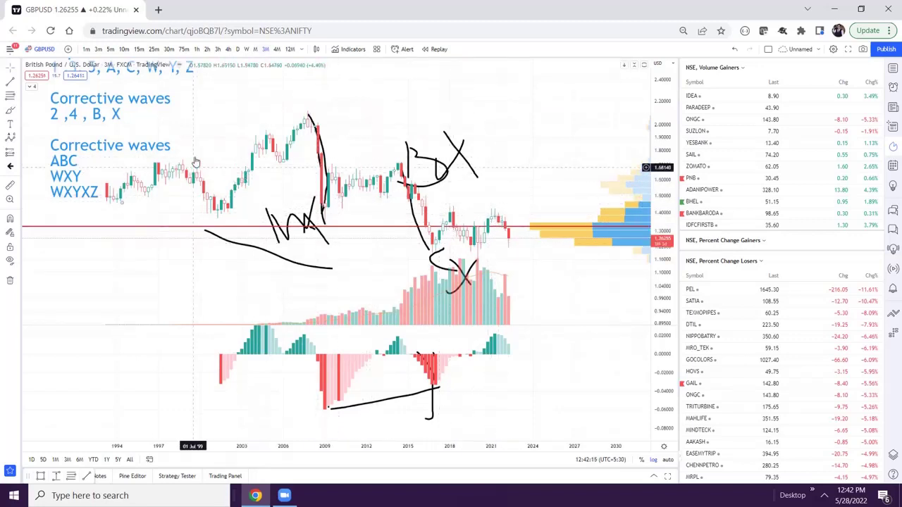
drag(241, 137, 247, 139)
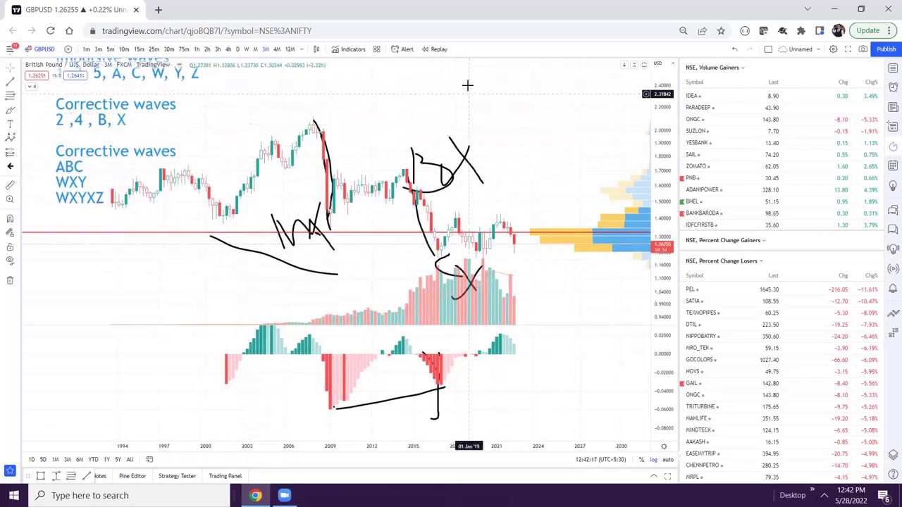
drag(364, 150, 386, 158)
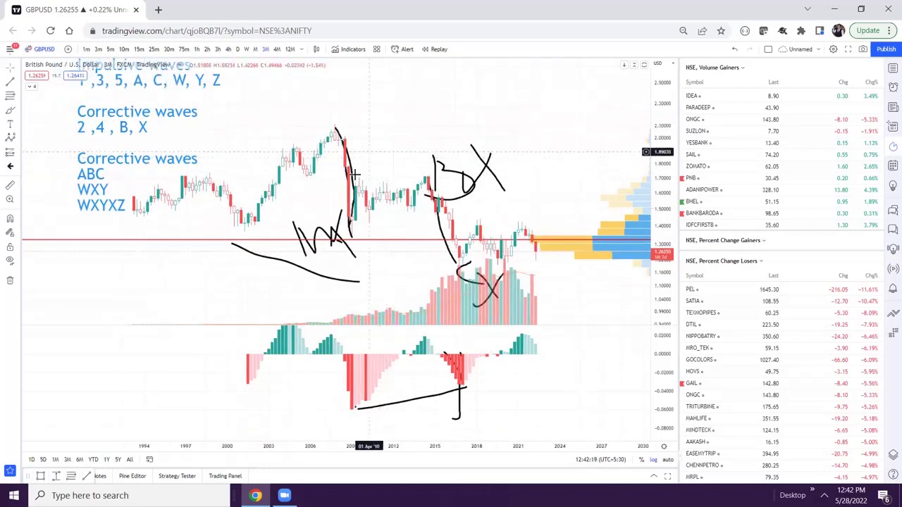
drag(210, 151, 257, 148)
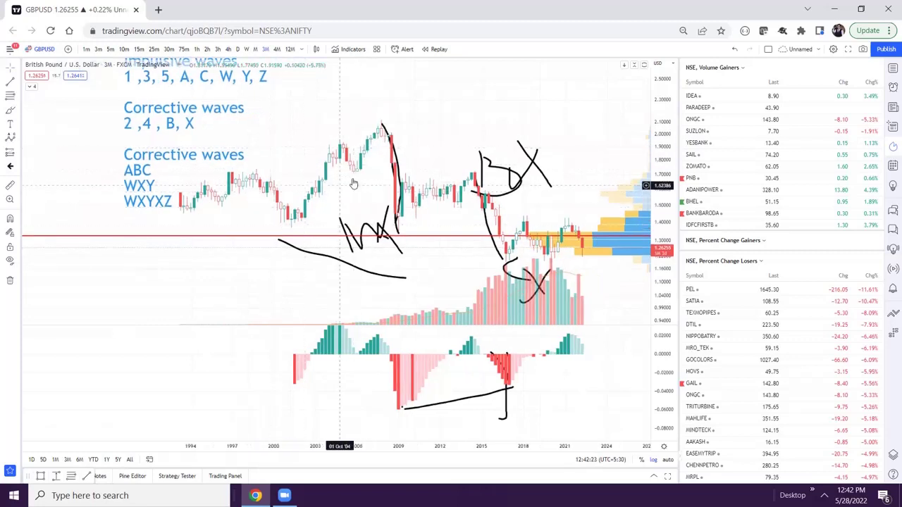
drag(347, 178, 346, 178)
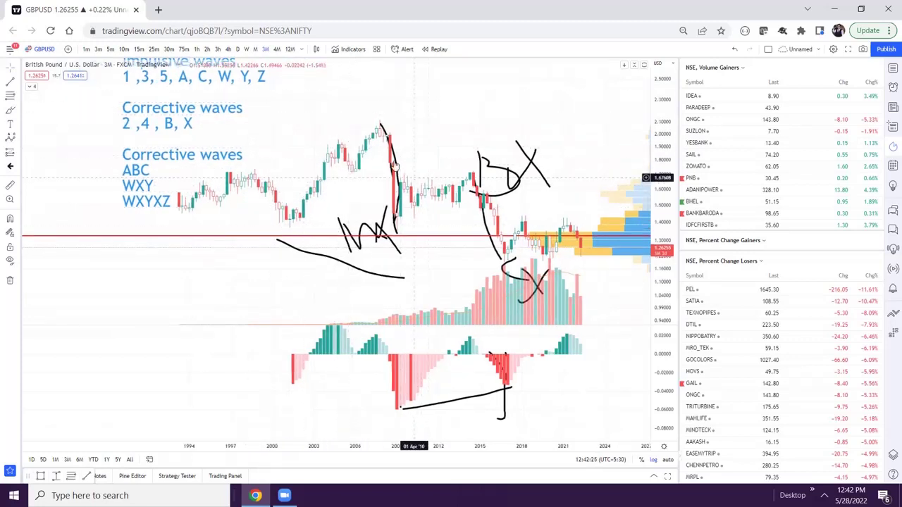
Move the impulsive and corrective waves text note over the start of the price history, around the 1990s candles.
drag(381, 113, 360, 102)
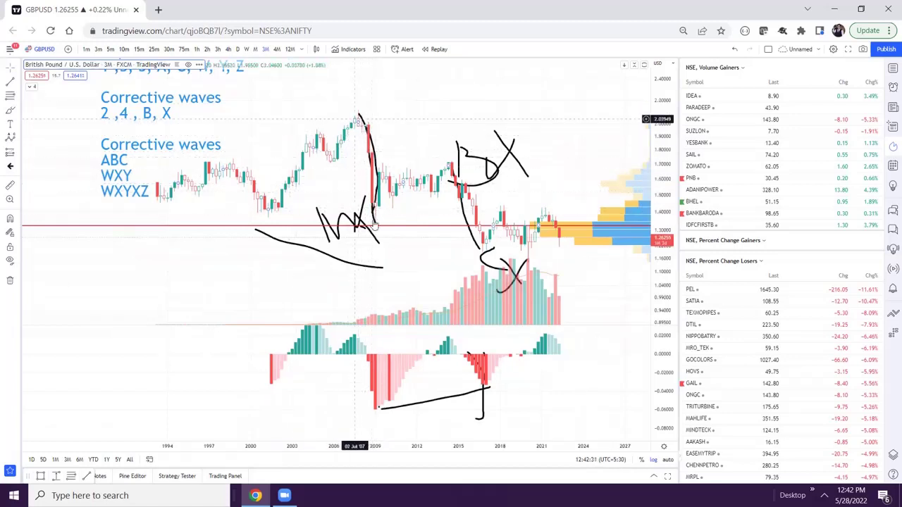
drag(363, 200, 345, 174)
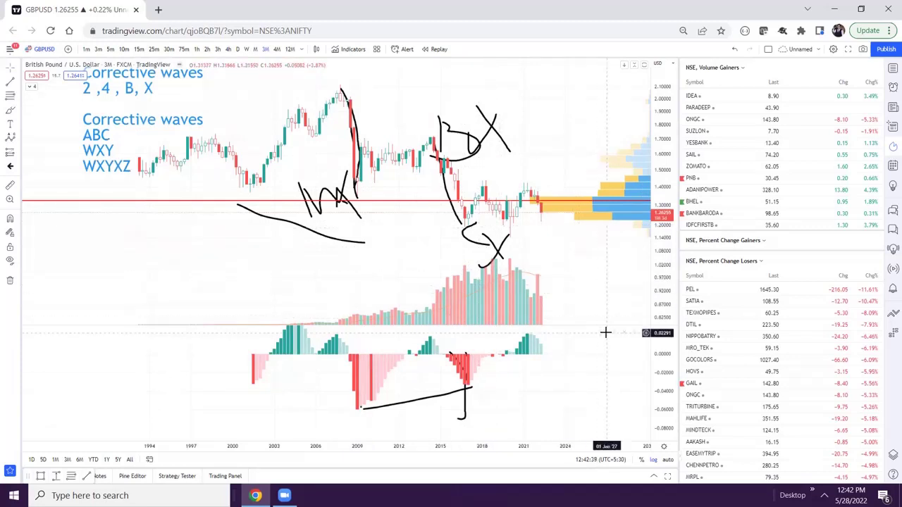
drag(412, 255, 416, 260)
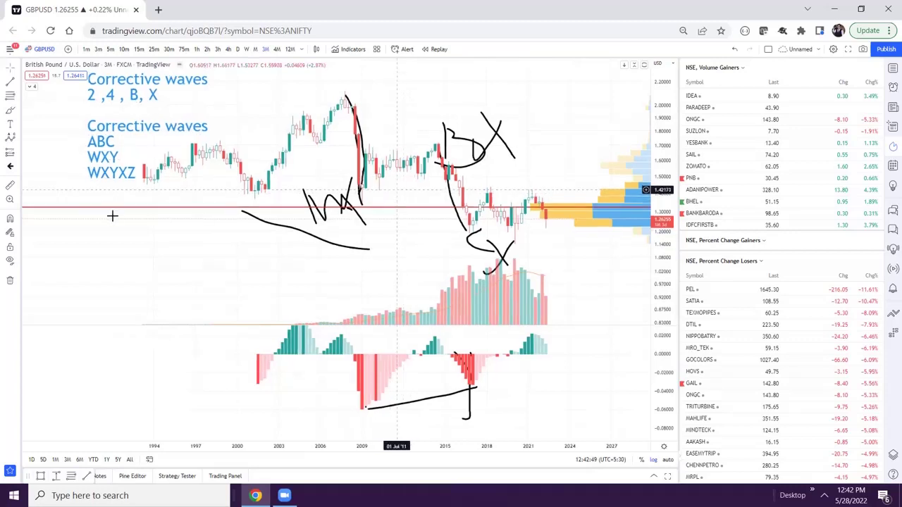
drag(119, 69, 195, 106)
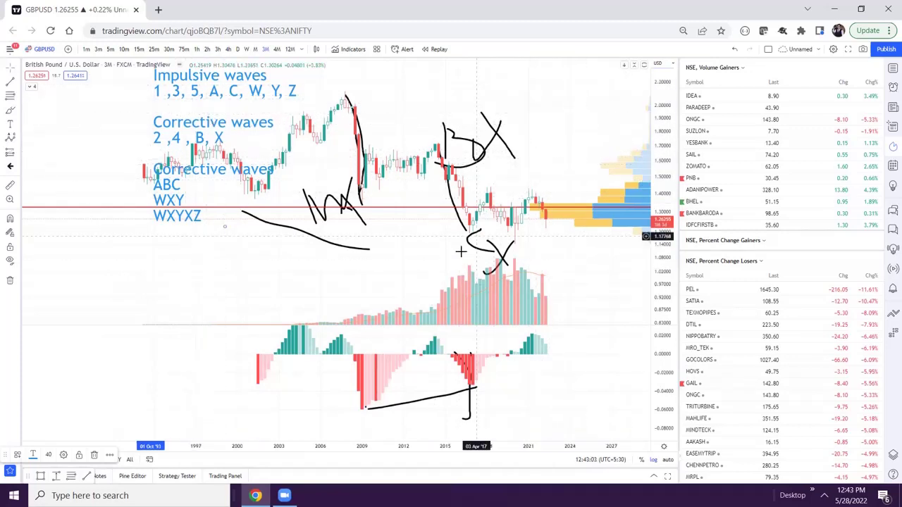
click(558, 171)
drag(331, 241, 348, 265)
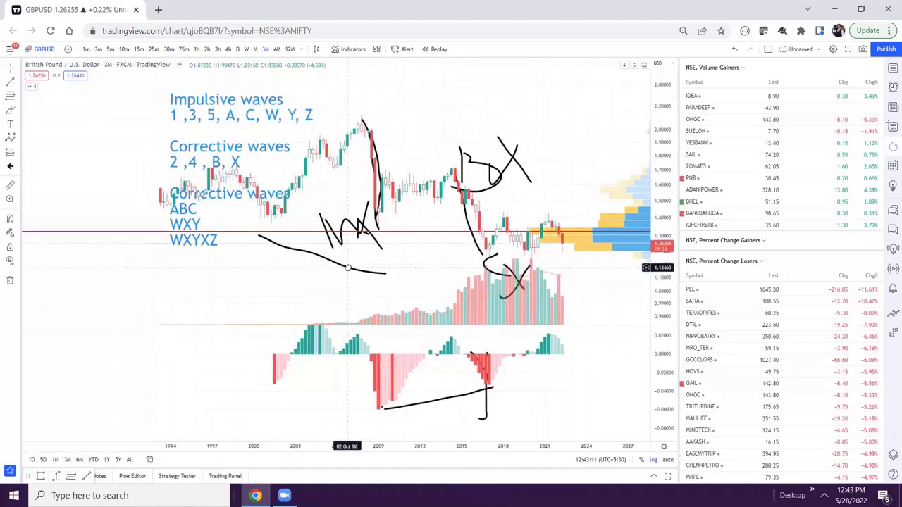
drag(227, 167, 102, 148)
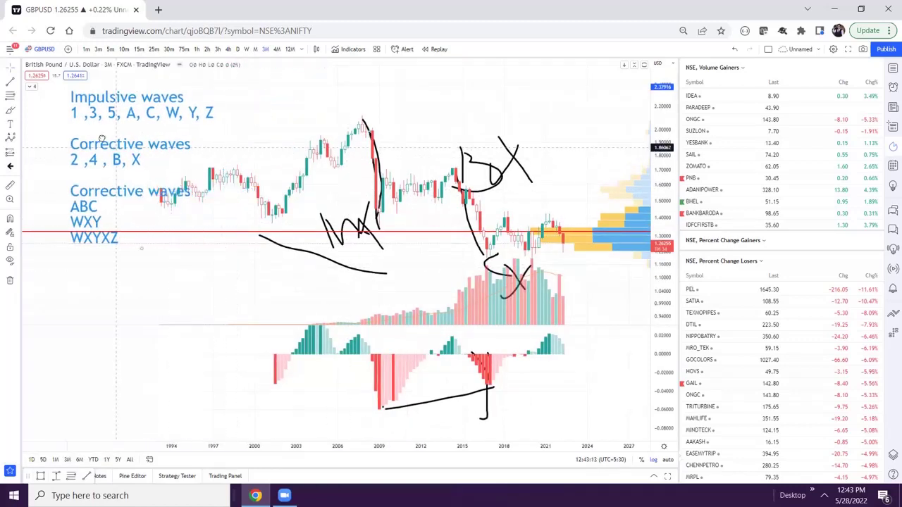
Delete the freehand curve beneath the 2001–2009 lows and the volume profile with its red horizontal line.
drag(349, 131, 297, 122)
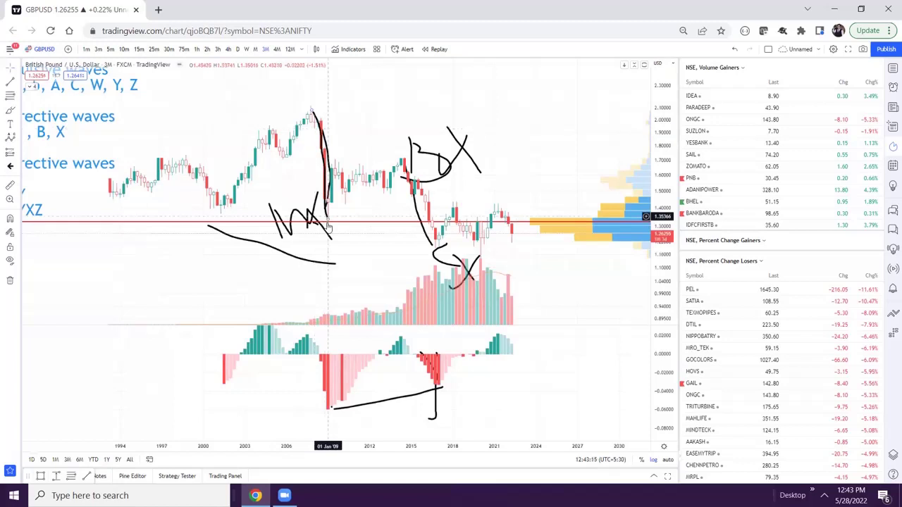
drag(236, 228, 251, 233)
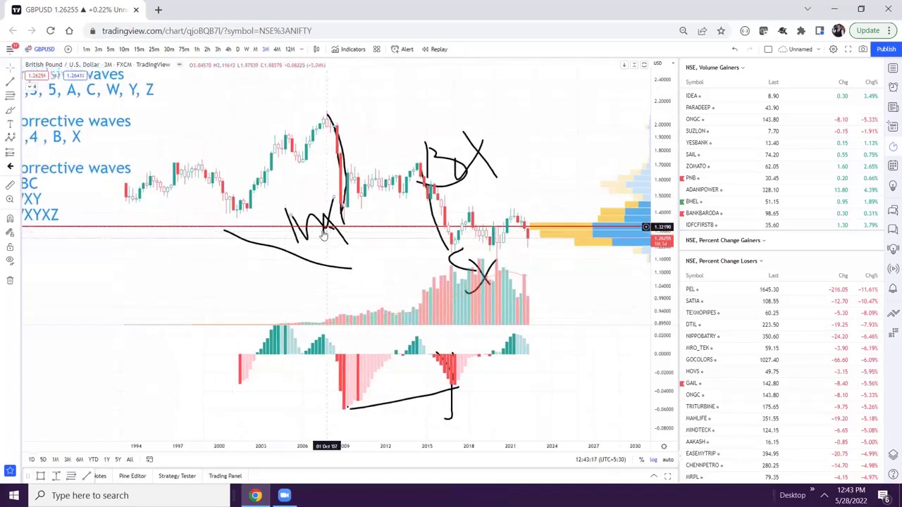
click(310, 262)
key(Delete)
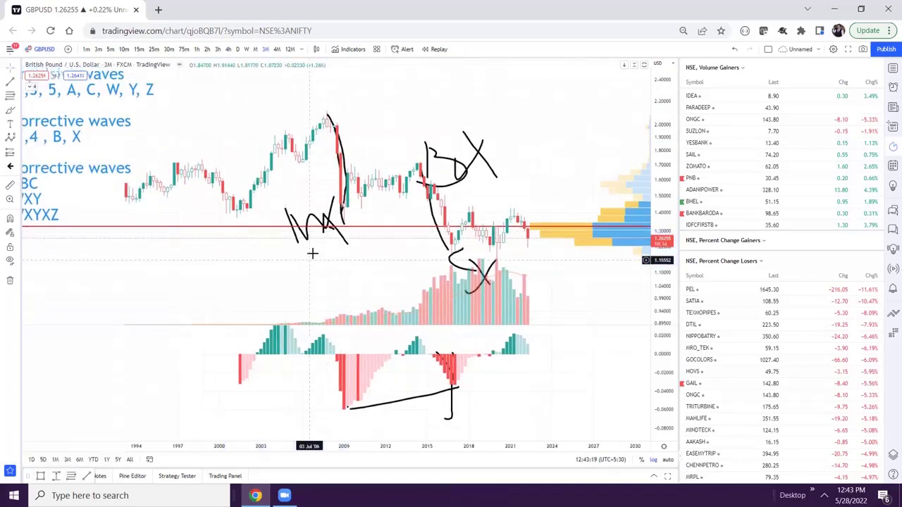
key(Delete)
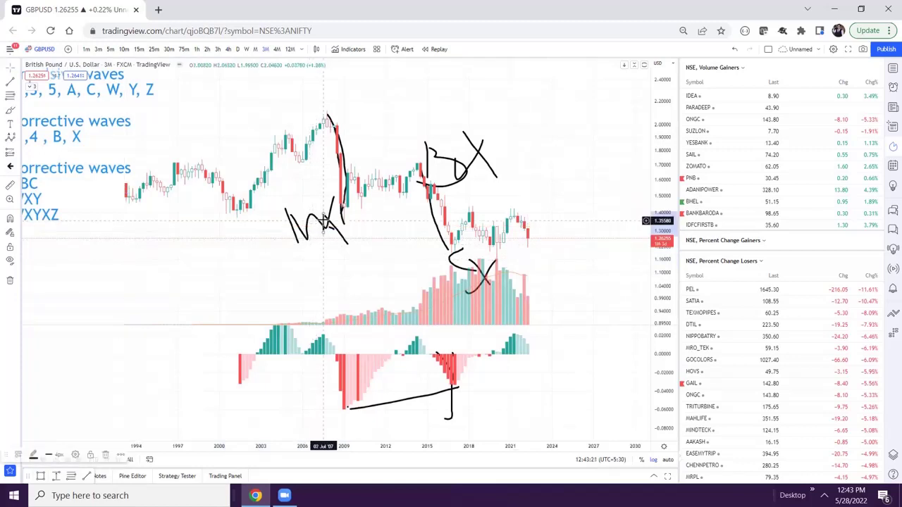
Delete the handwritten labels below the 2009 low and remove all remaining drawings from the chart.
double_click(328, 221)
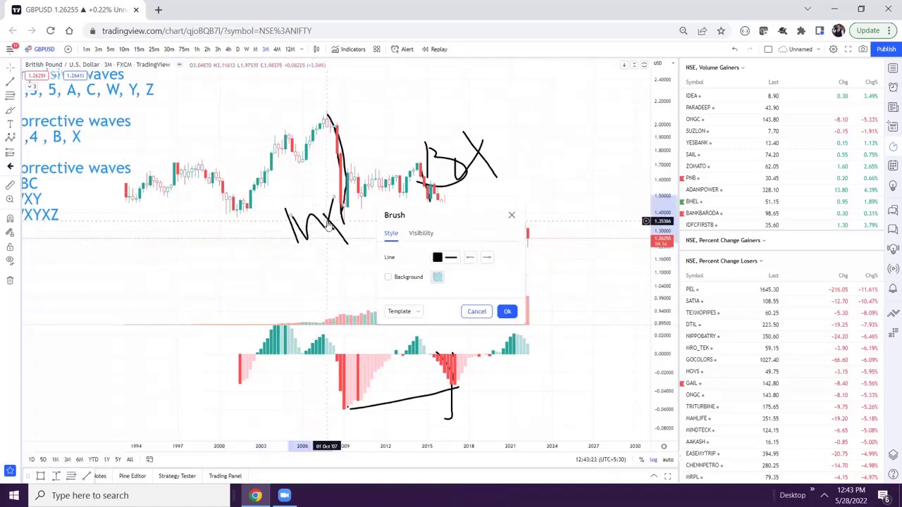
key(Escape)
key(Delete)
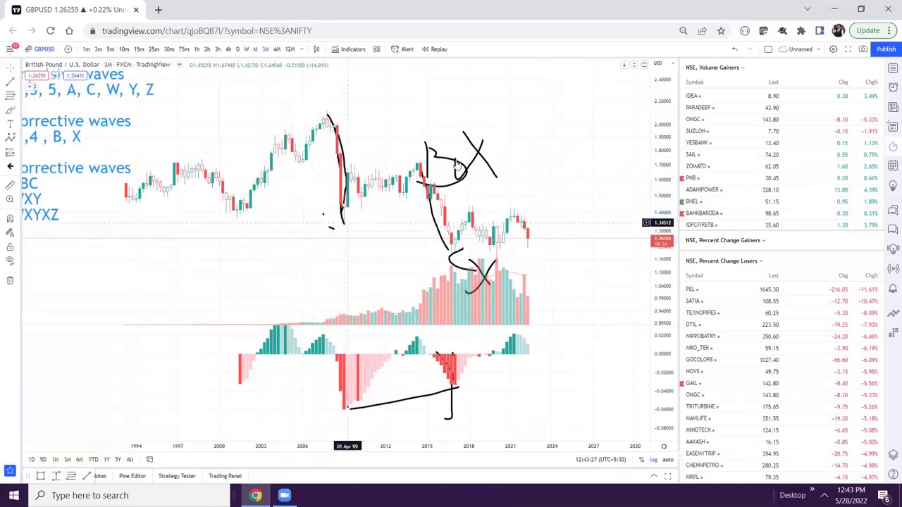
right_click(289, 149)
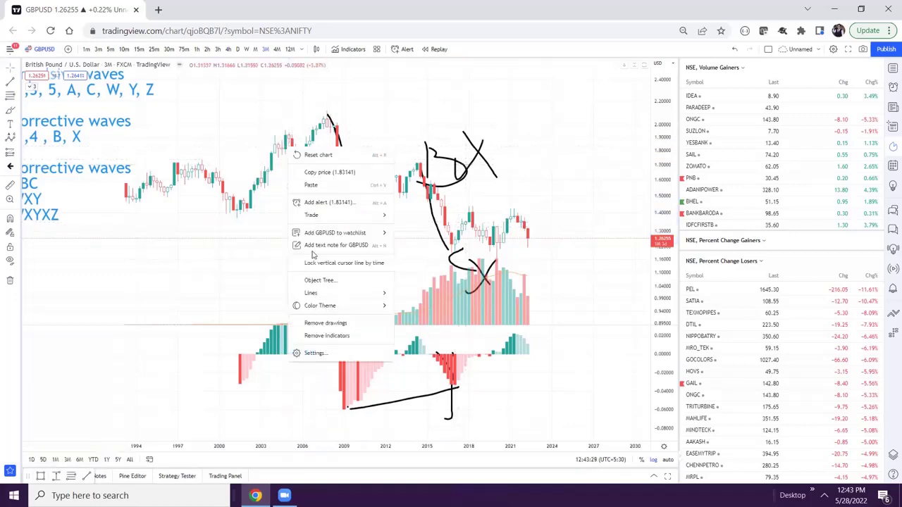
click(328, 322)
scroll(255, 195, right, 5)
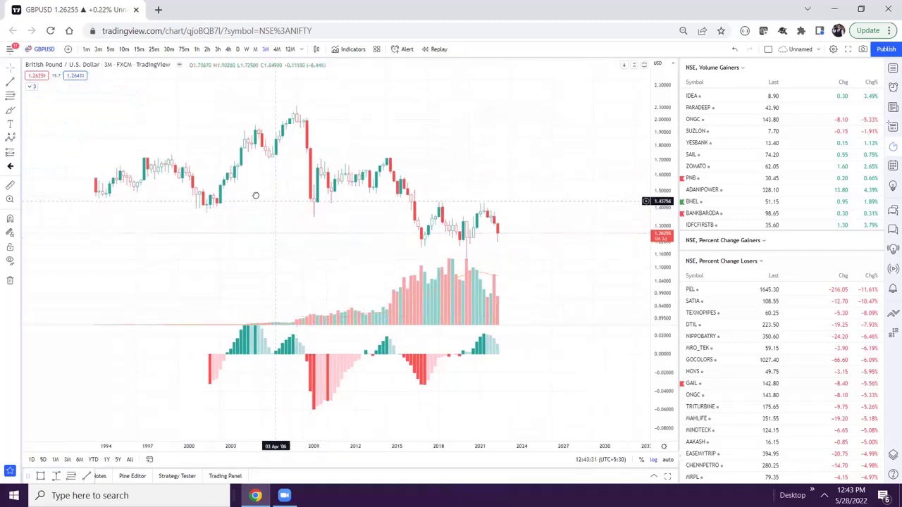
Draw an Elliott Triple Combo Wave (WXYXZ) from the 2007 peak through the 2009 low, 2014 high and 2016 low, projecting X and Z past 2022.
click(17, 139)
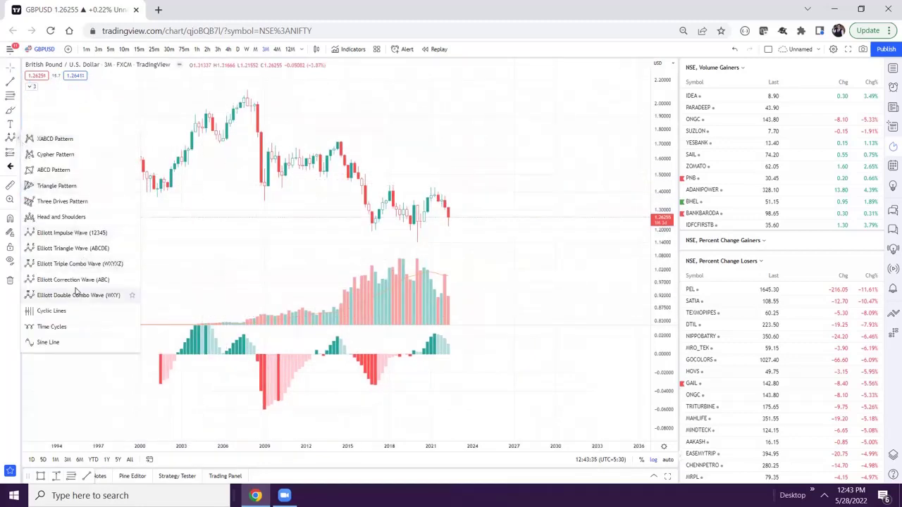
click(85, 265)
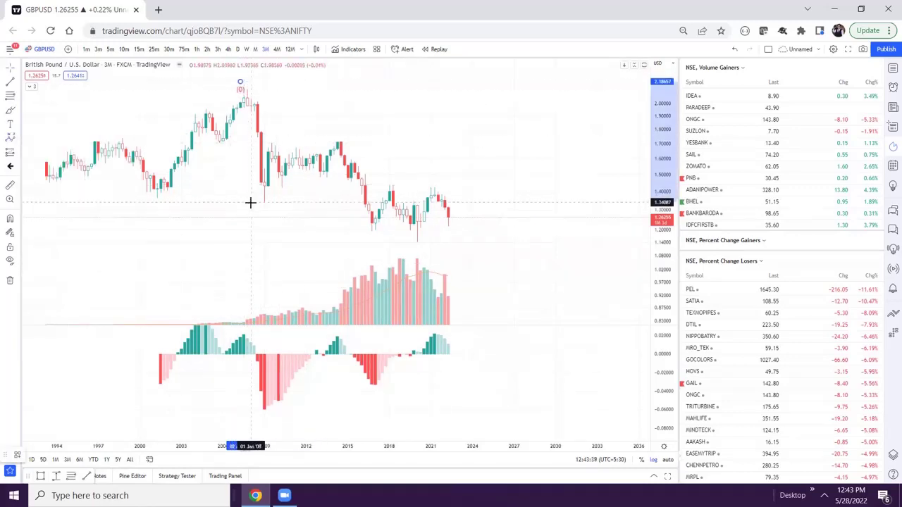
click(277, 189)
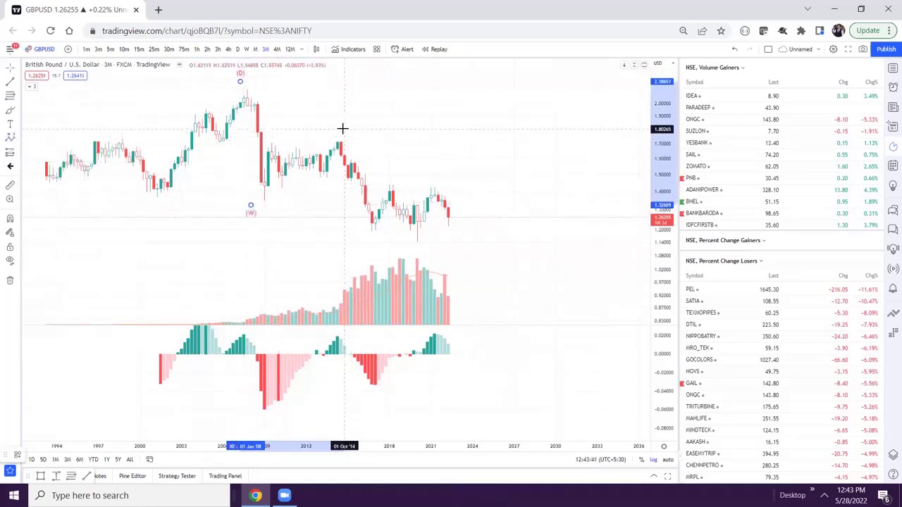
click(343, 128)
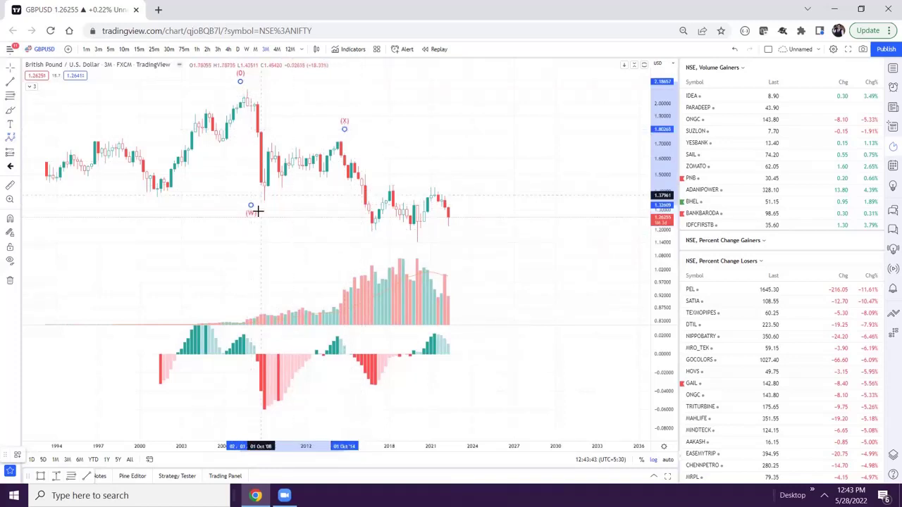
click(252, 208)
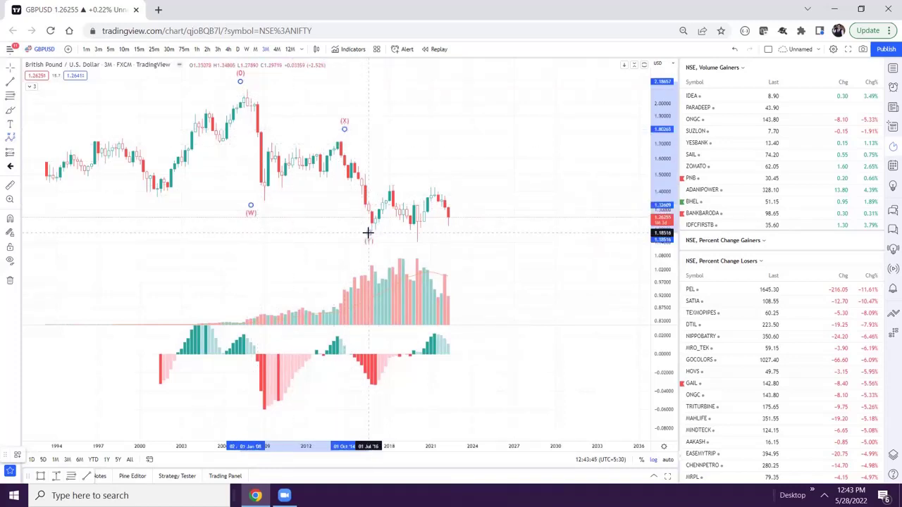
click(371, 233)
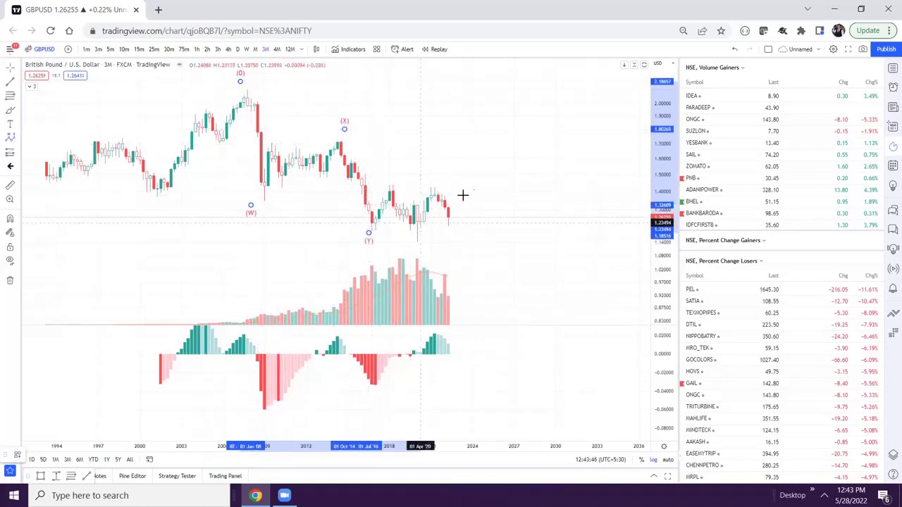
click(488, 247)
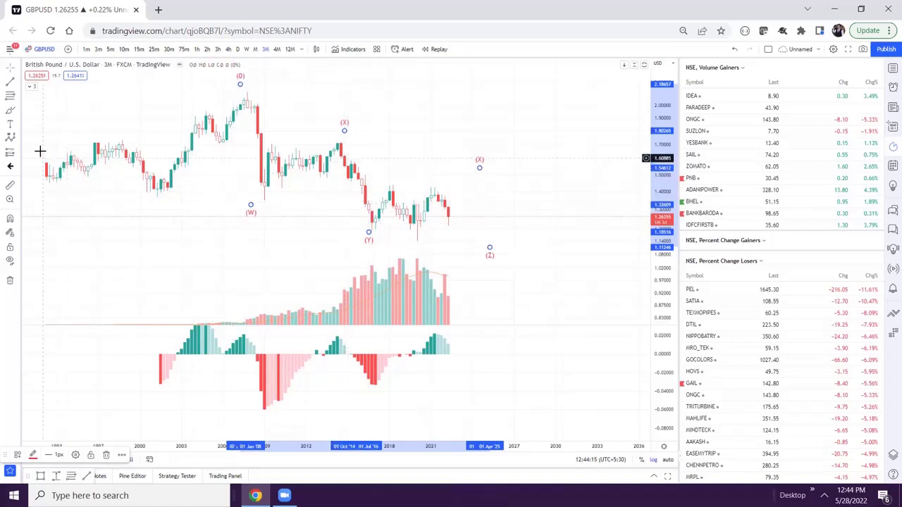
drag(478, 172, 470, 171)
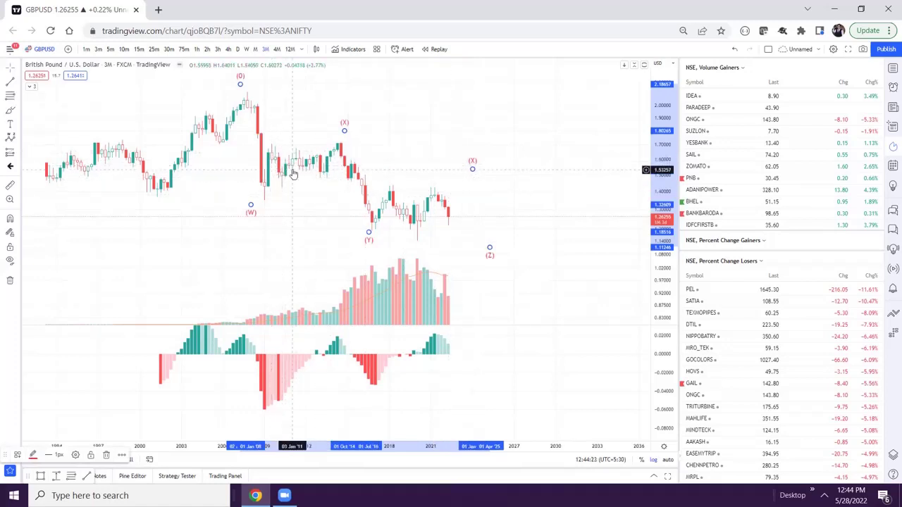
Examine the WXYXZ wave labels against the GBPUSD swings and the histogram from 1994 to 2022.
click(21, 113)
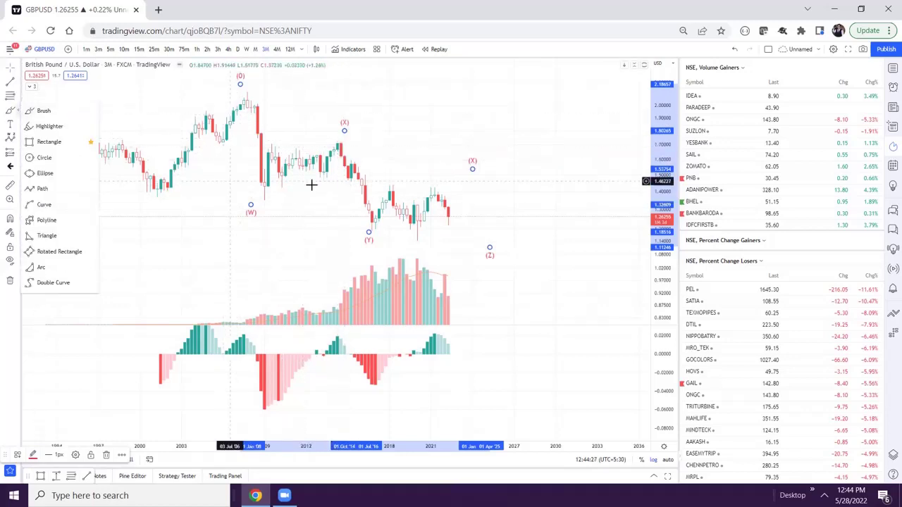
click(232, 176)
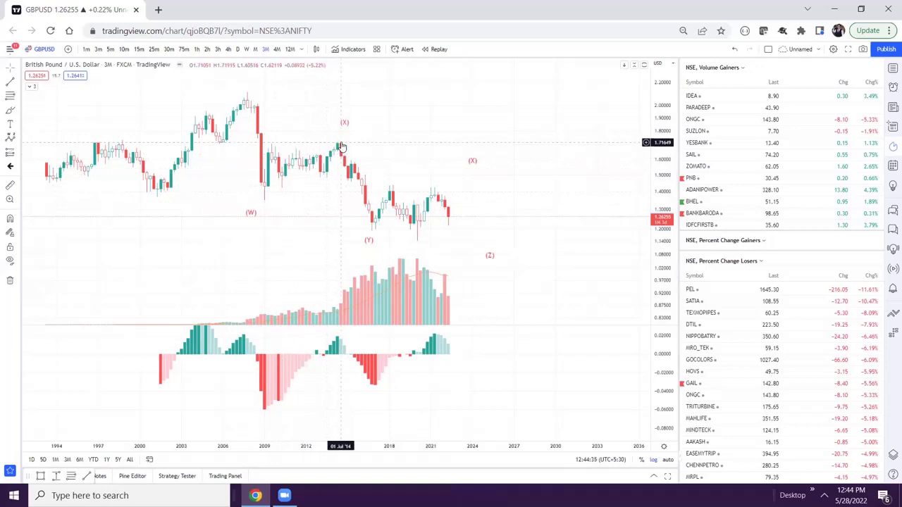
drag(439, 153, 458, 153)
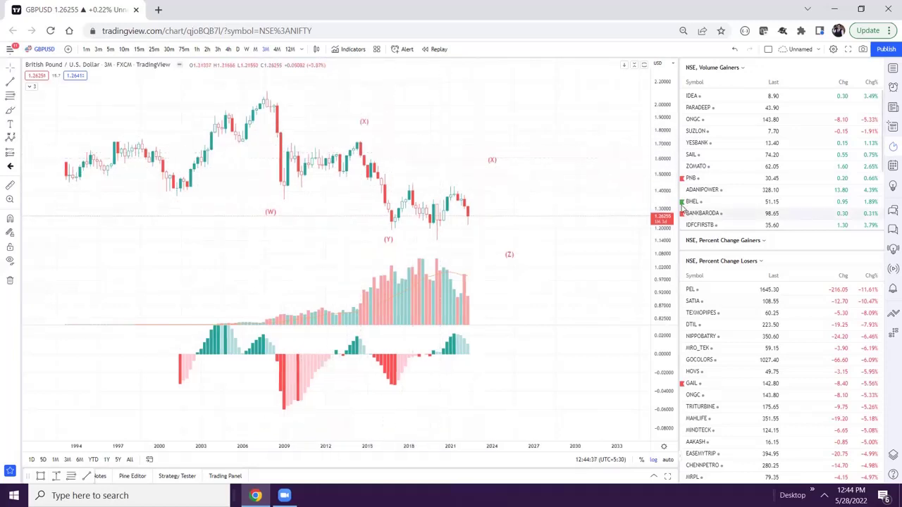
drag(654, 199, 653, 169)
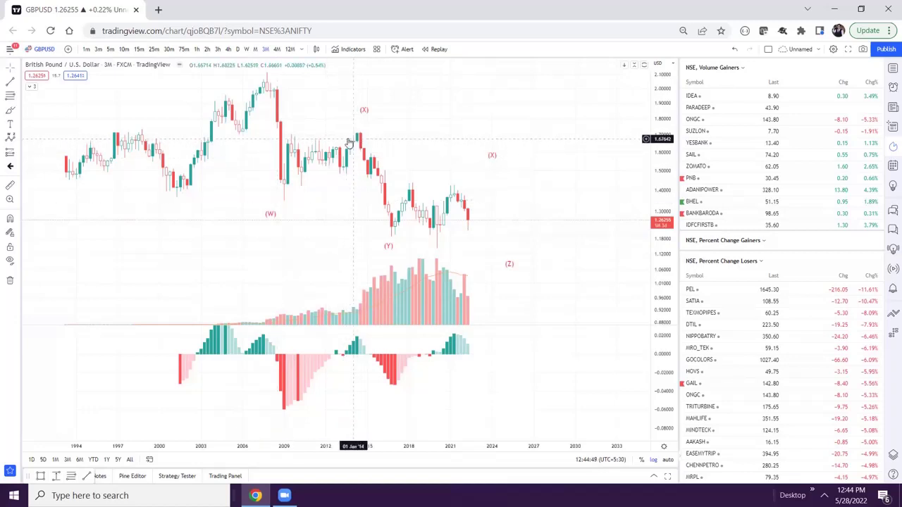
drag(279, 149, 280, 152)
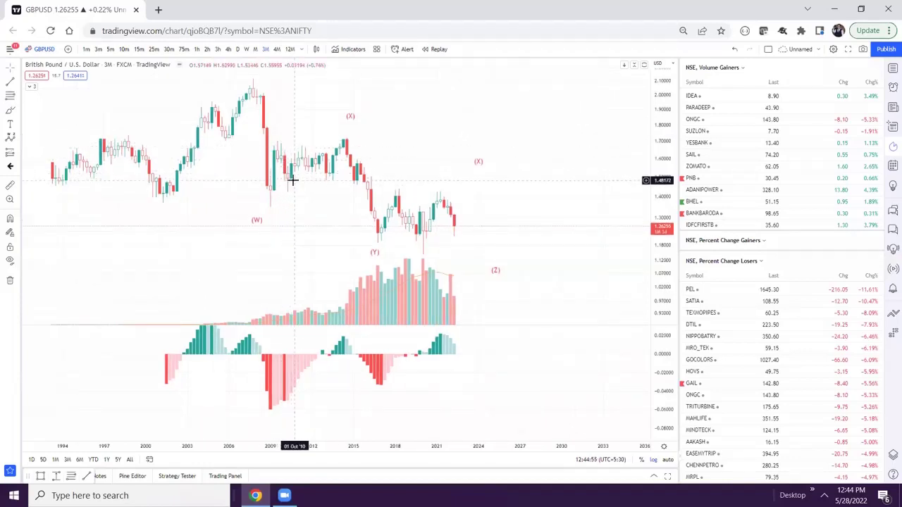
drag(271, 154, 248, 149)
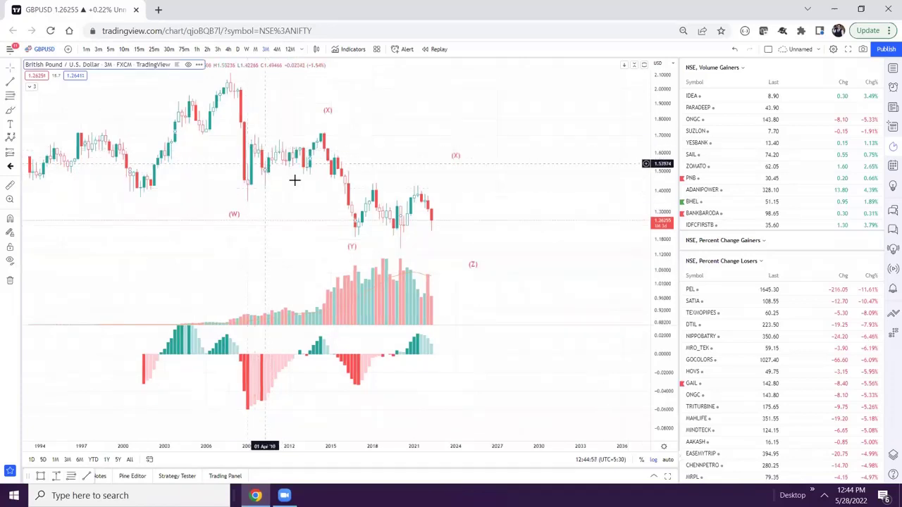
drag(298, 218, 273, 207)
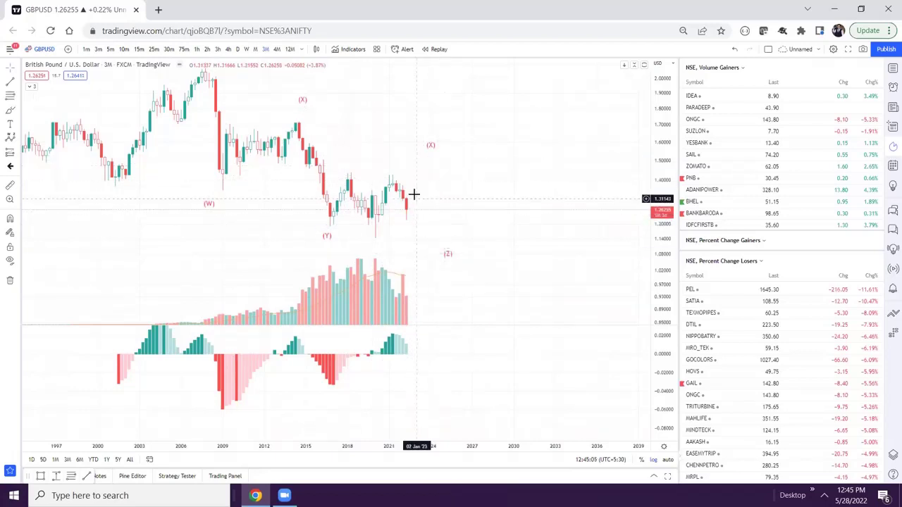
drag(412, 197, 459, 194)
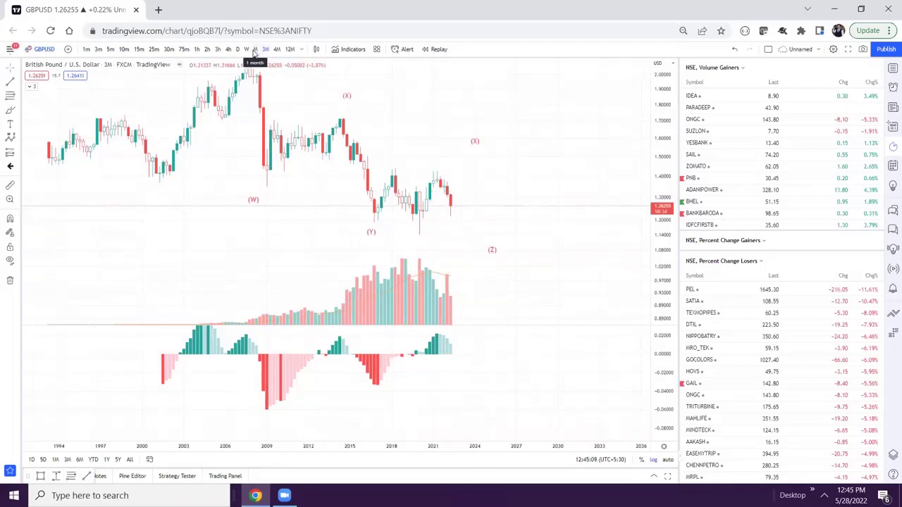
Switch the GBPUSD chart to the weekly timeframe and reset its price scale.
click(246, 50)
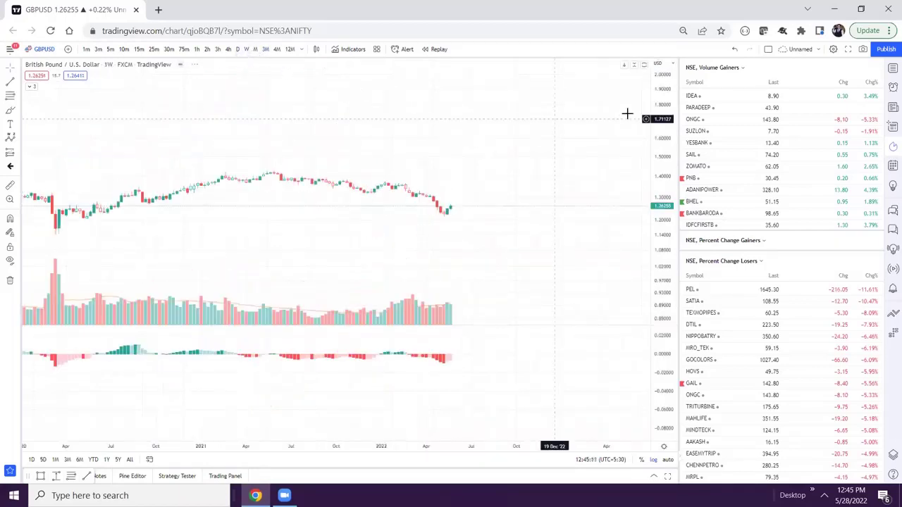
right_click(665, 118)
click(673, 120)
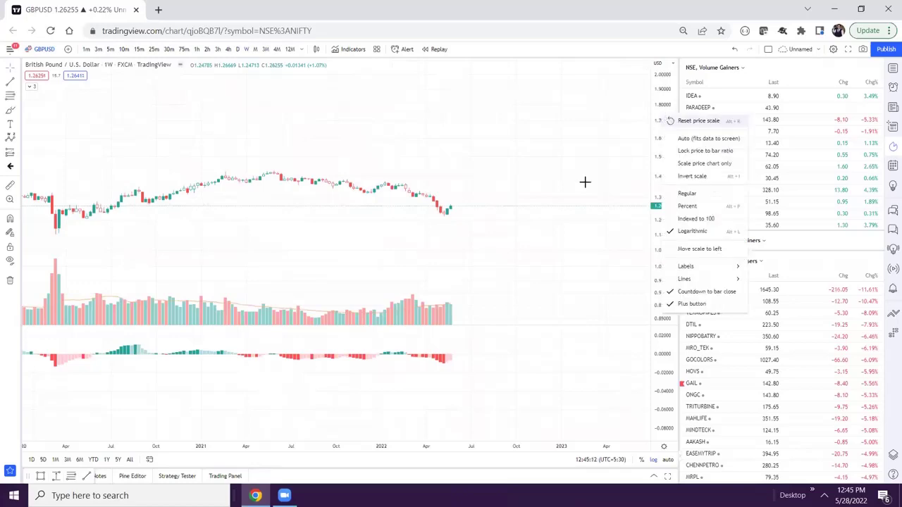
Examine the weekly GBPUSD swings between the W, X and Y labels from 2004 to 2020.
click(316, 434)
click(316, 433)
click(316, 434)
click(316, 434)
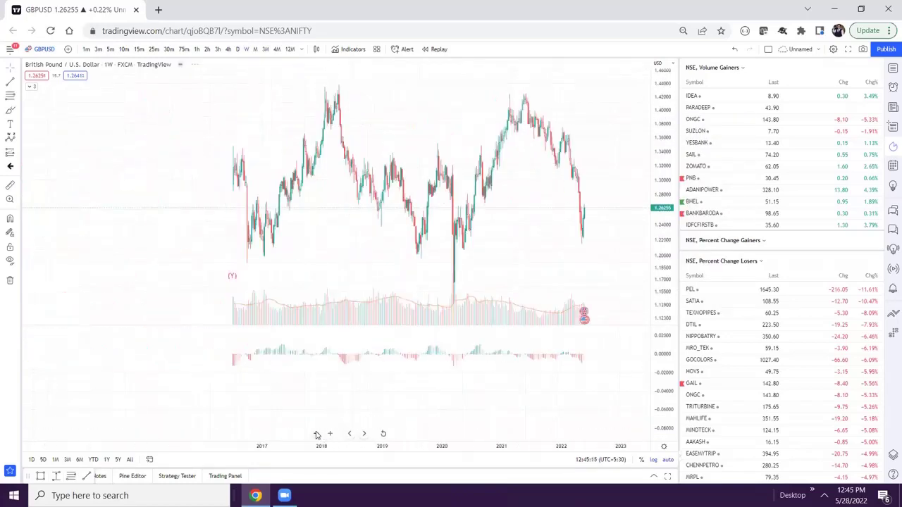
drag(296, 231, 477, 219)
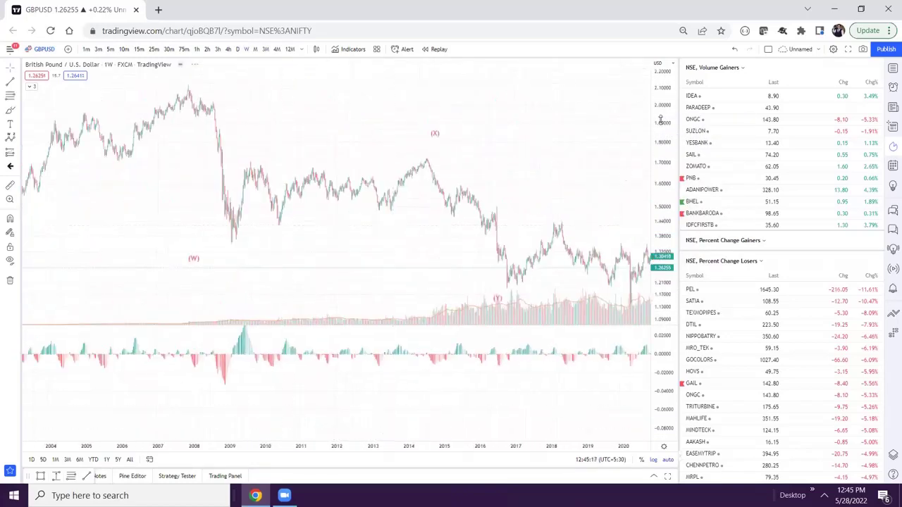
drag(662, 121, 654, 159)
drag(241, 234, 238, 241)
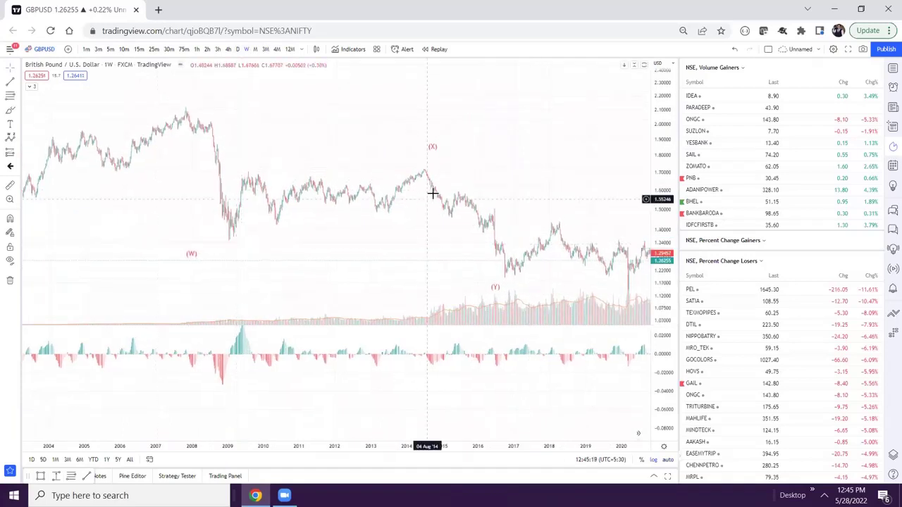
Examine the weekly GBPUSD swings between the W, X and Y labels, focusing on the 2009 low to the 2014 high.
drag(652, 186, 651, 163)
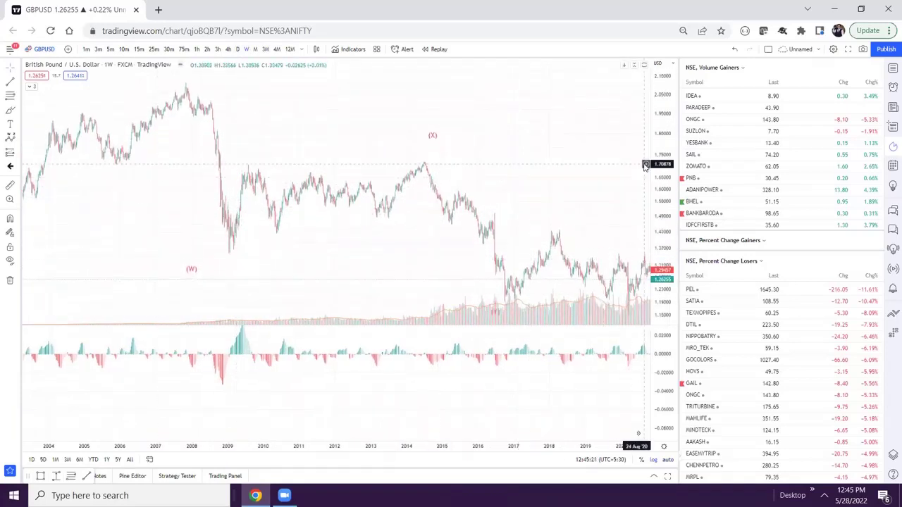
drag(392, 210, 369, 203)
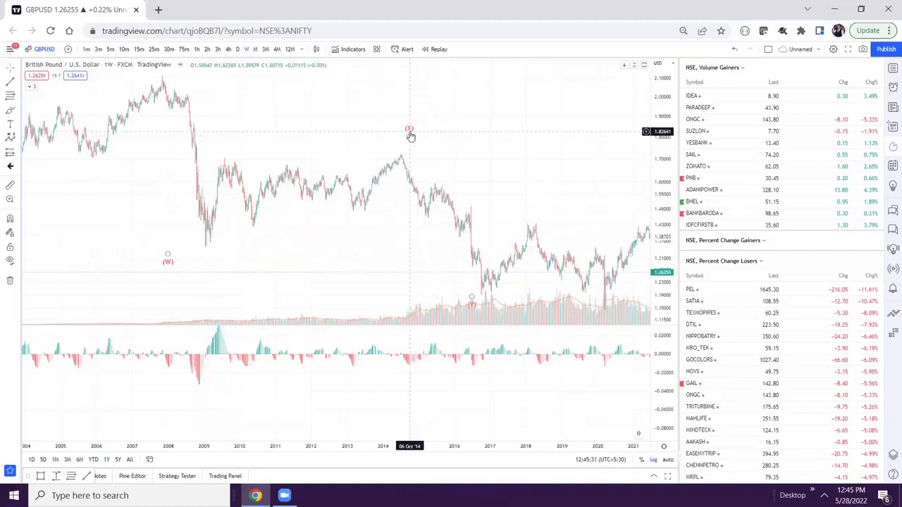
click(190, 278)
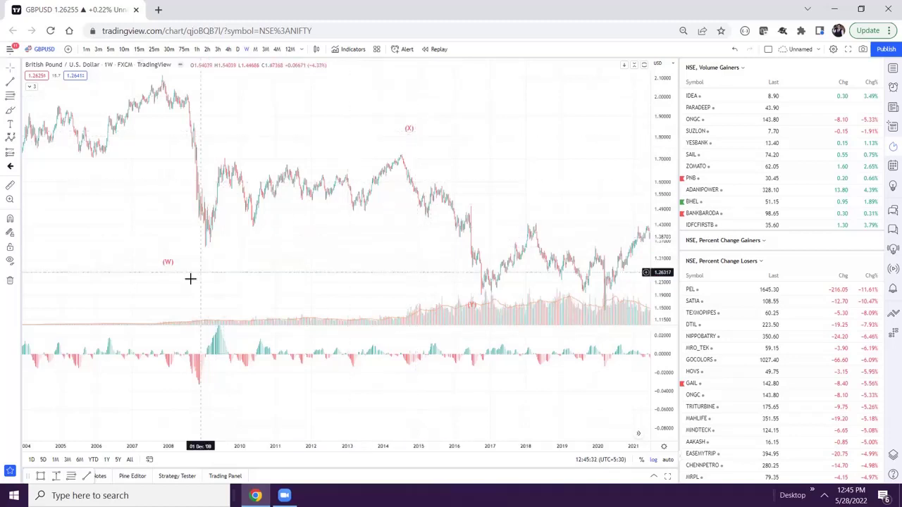
click(411, 133)
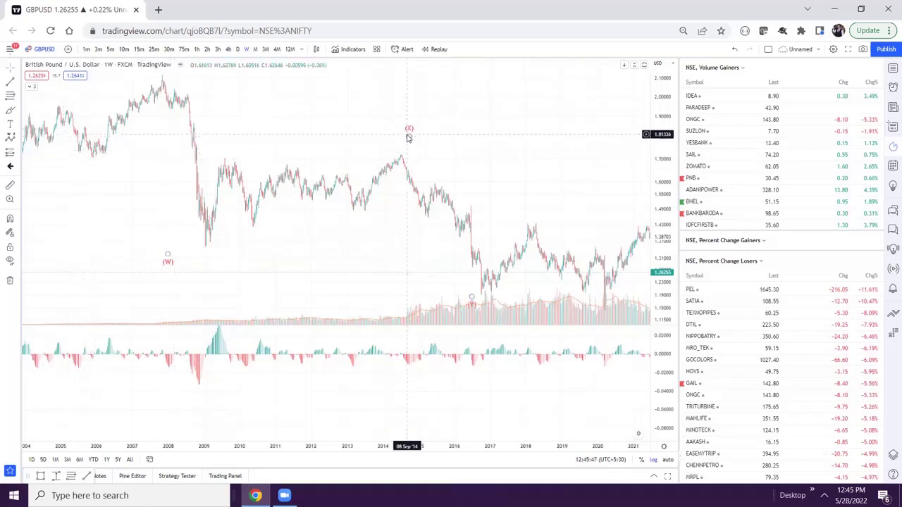
drag(201, 247, 182, 235)
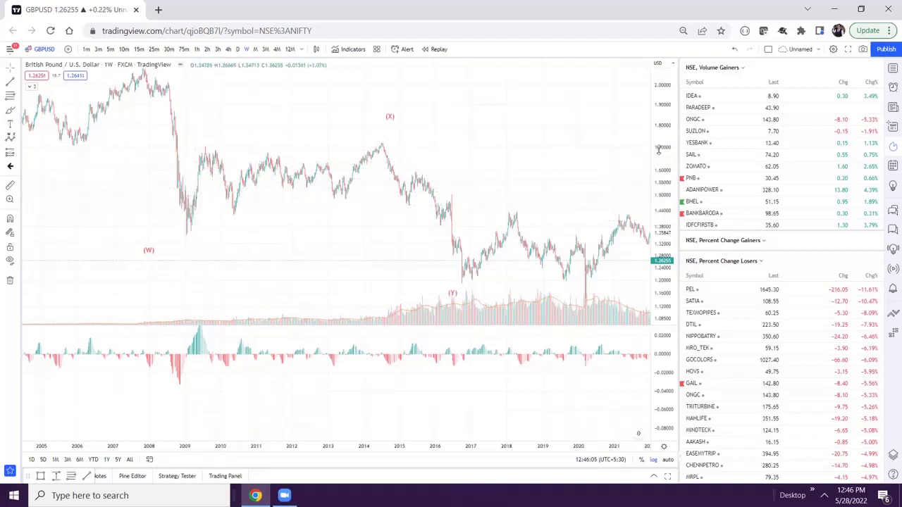
drag(256, 218, 329, 383)
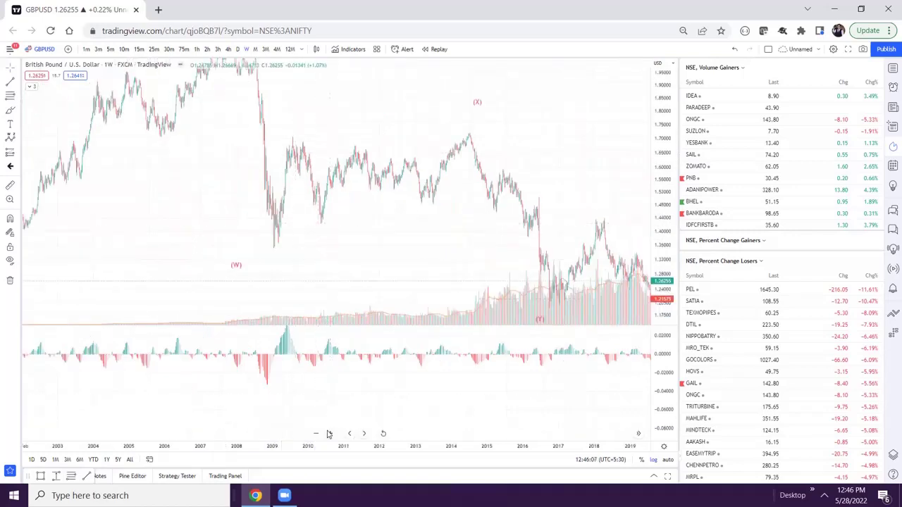
scroll(239, 266, up, 4)
drag(251, 252, 302, 238)
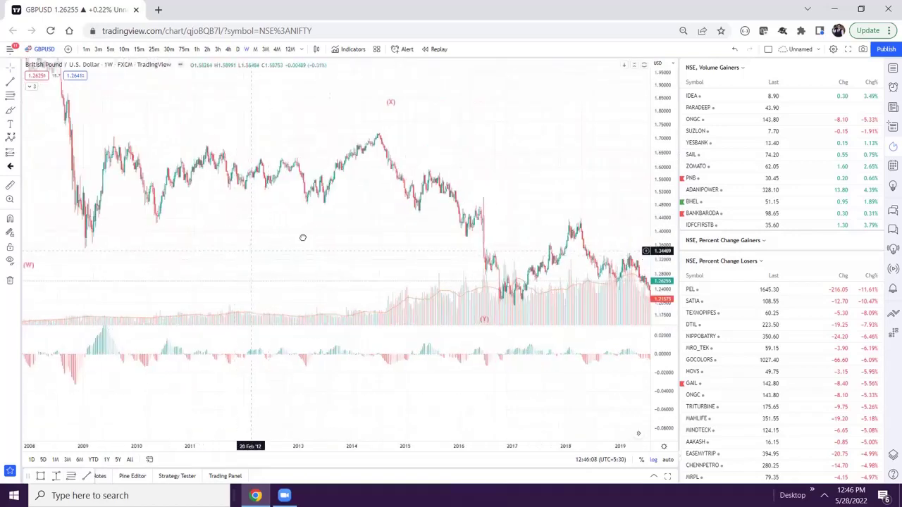
double_click(658, 205)
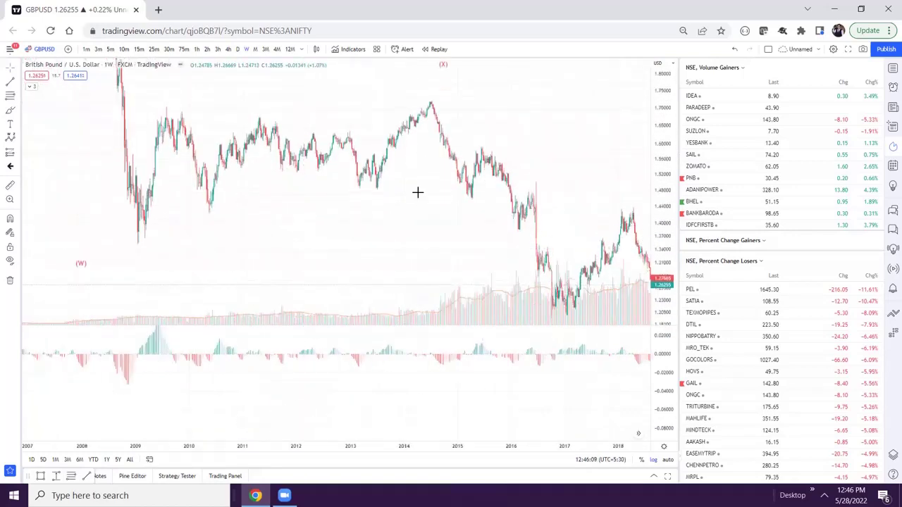
Brush over the price swings: the 2009 rise, the zigzag consolidation through 2013 and the rally into the 2014 high.
click(18, 116)
click(28, 124)
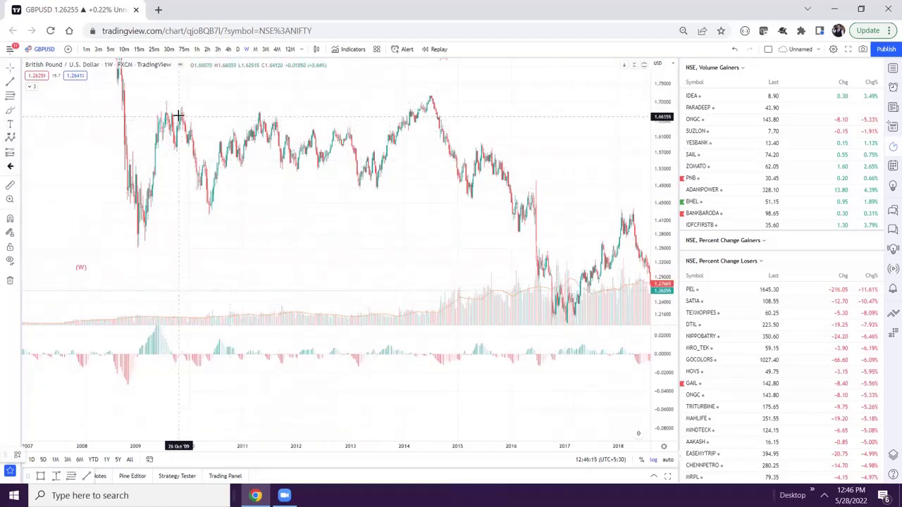
mouse_move(180, 116)
mouse_down()
mouse_move(213, 150)
mouse_move(312, 131)
mouse_move(328, 156)
mouse_move(343, 135)
mouse_move(378, 166)
mouse_up()
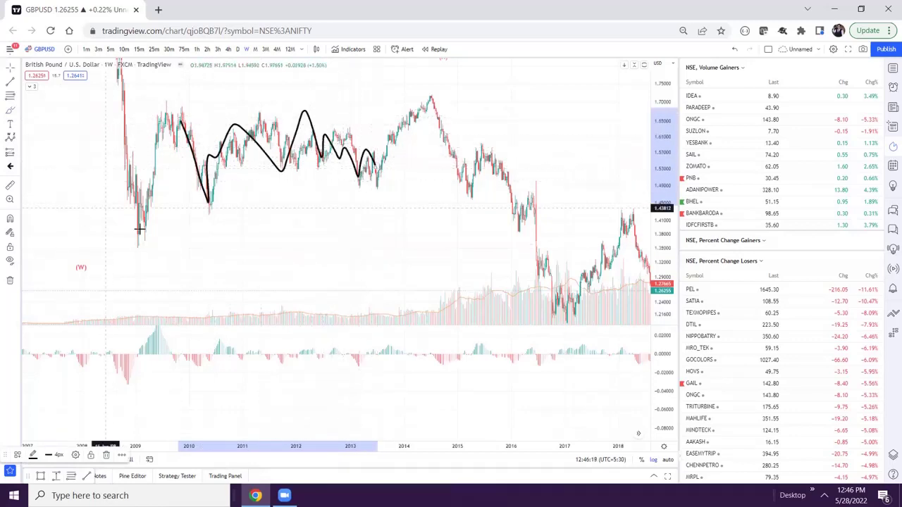
drag(143, 224, 167, 113)
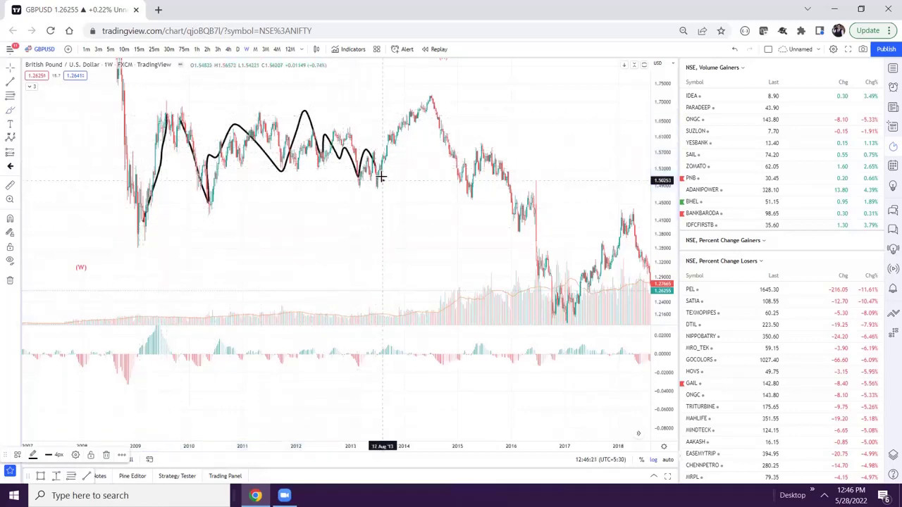
drag(381, 178, 421, 87)
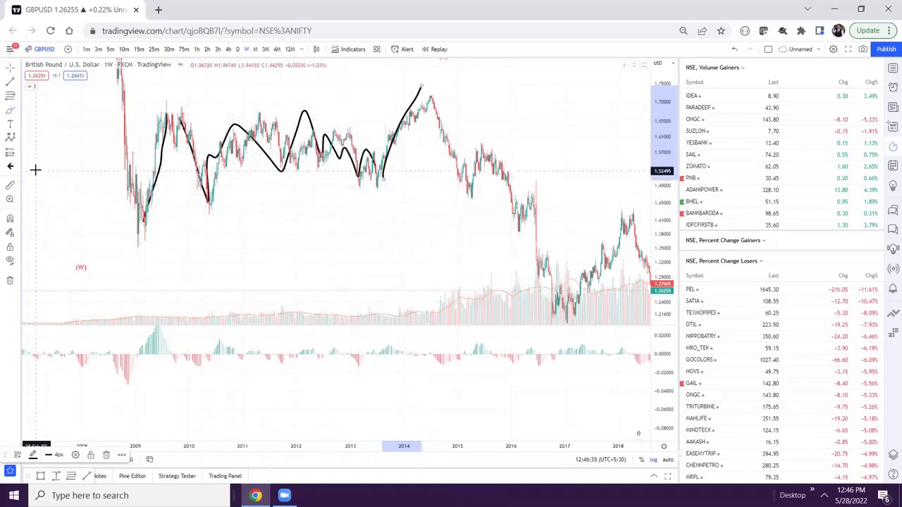
Brush two example corrections in the empty area before the 2008 decline: an up-down-up zigzag and a three-leg pattern with boundary lines.
drag(26, 179, 69, 108)
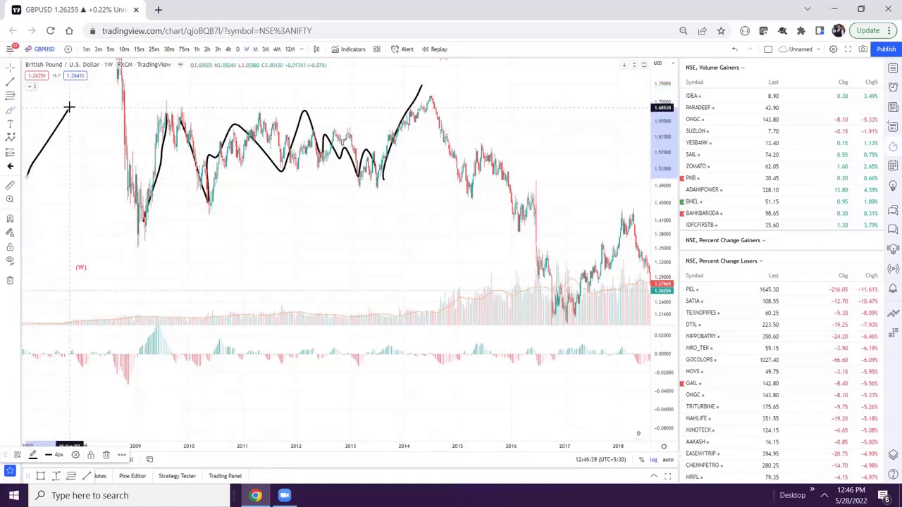
mouse_move(69, 108)
mouse_down()
mouse_move(85, 163)
mouse_move(116, 104)
mouse_up()
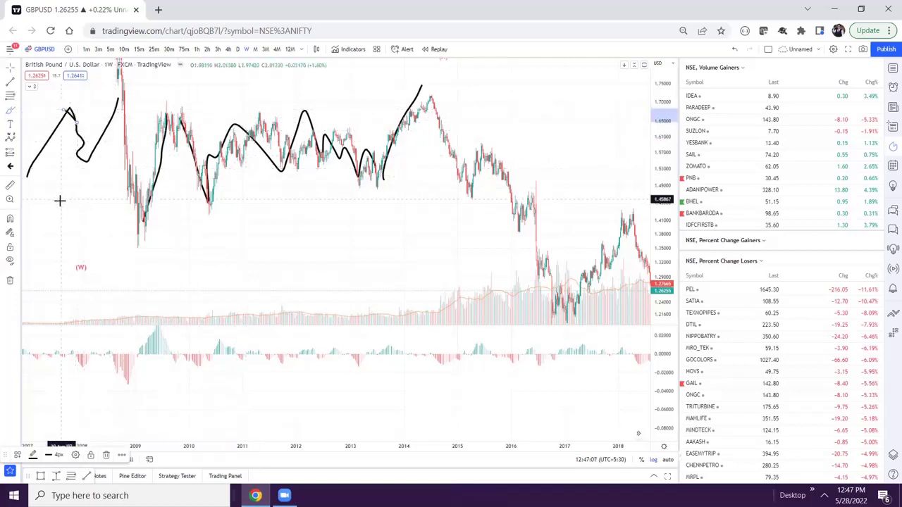
drag(50, 203, 48, 254)
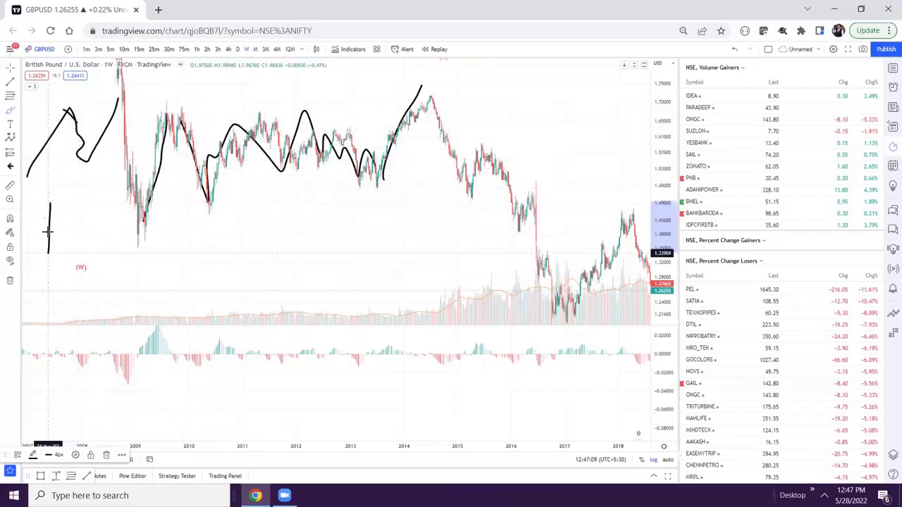
mouse_move(50, 202)
mouse_down()
mouse_move(79, 265)
mouse_move(102, 175)
mouse_move(51, 205)
mouse_up()
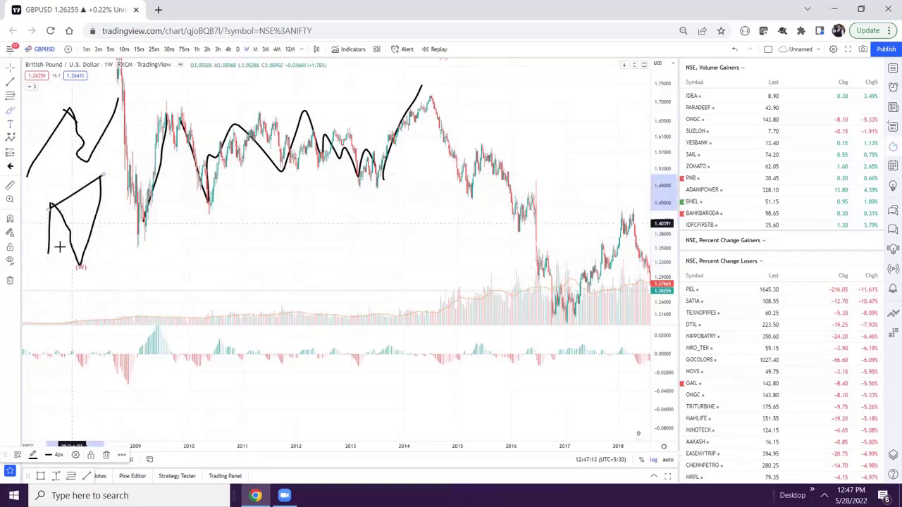
drag(46, 251, 79, 268)
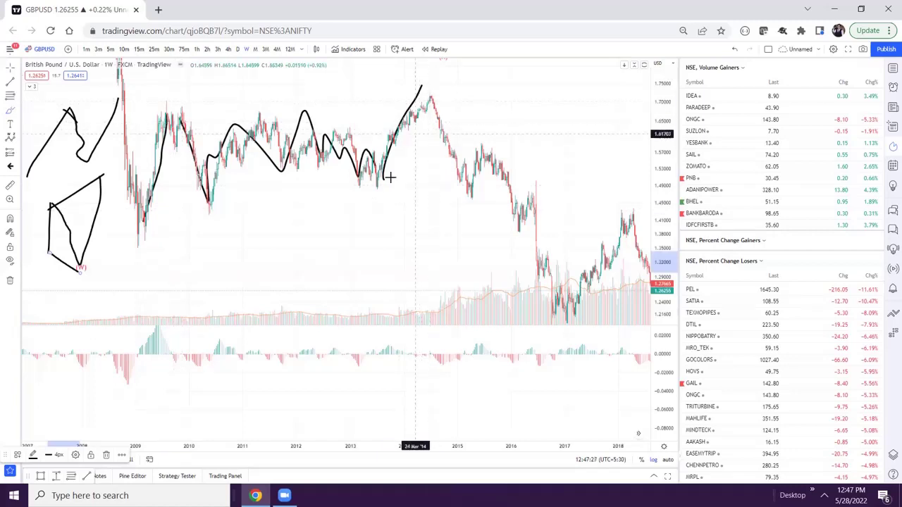
Rescale the histogram pane and draw a horizontal ray from its 2009 peak at 0.03173.
drag(655, 399, 654, 378)
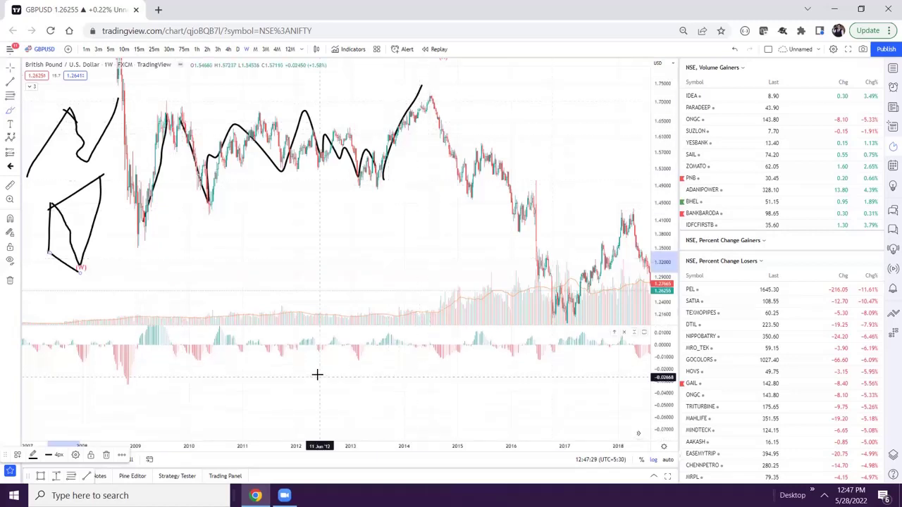
mouse_move(320, 376)
mouse_down()
mouse_move(344, 397)
mouse_move(360, 434)
mouse_up()
click(252, 388)
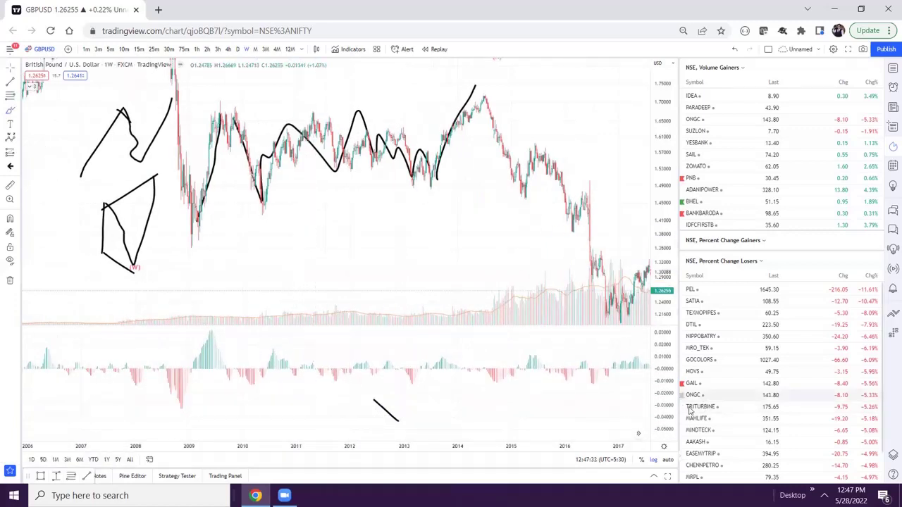
drag(668, 408, 666, 381)
drag(289, 391, 267, 412)
click(328, 435)
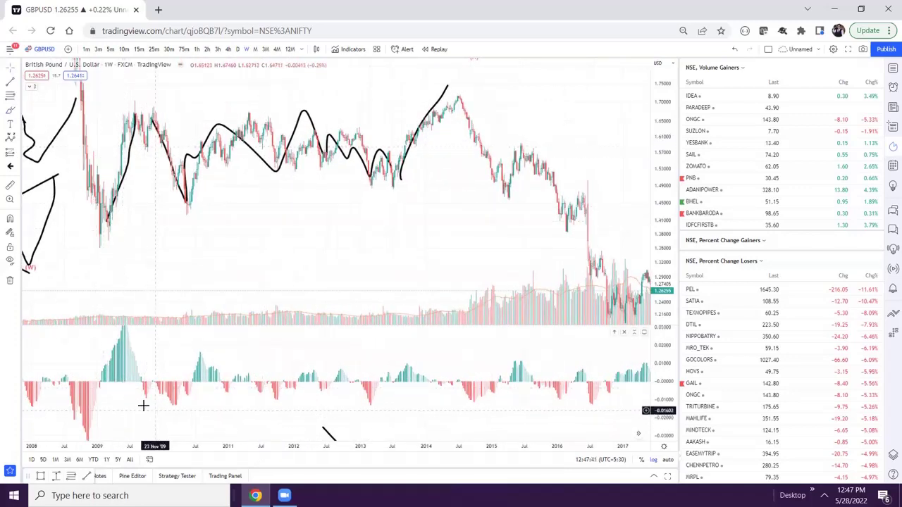
drag(166, 393, 213, 423)
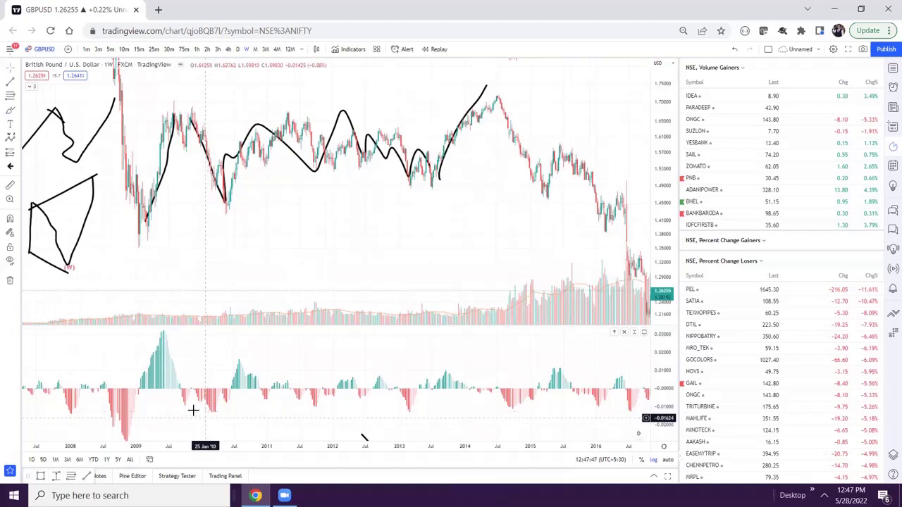
drag(174, 341, 172, 363)
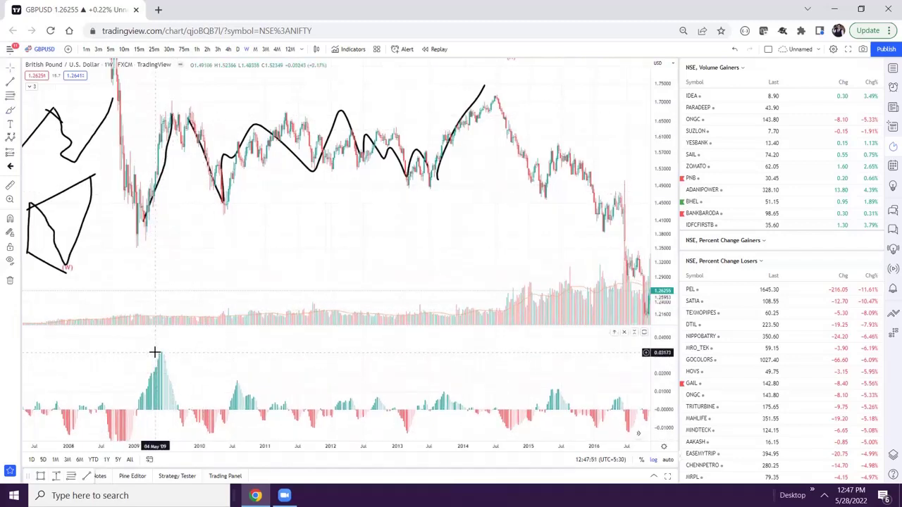
click(155, 351)
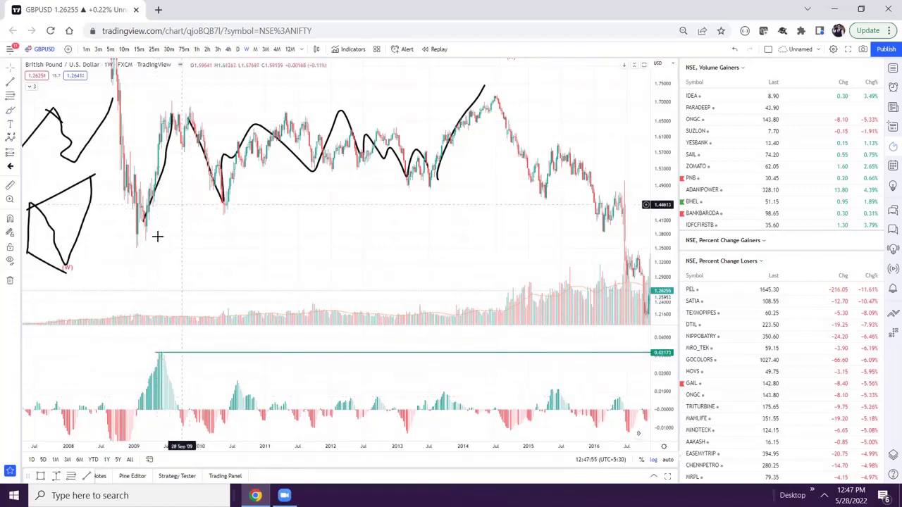
Brush again over the 2009 rise, the consolidation and the 2014 rally, and brush a falling line across the histogram from its 2009 to 2013 peaks.
drag(261, 251, 242, 251)
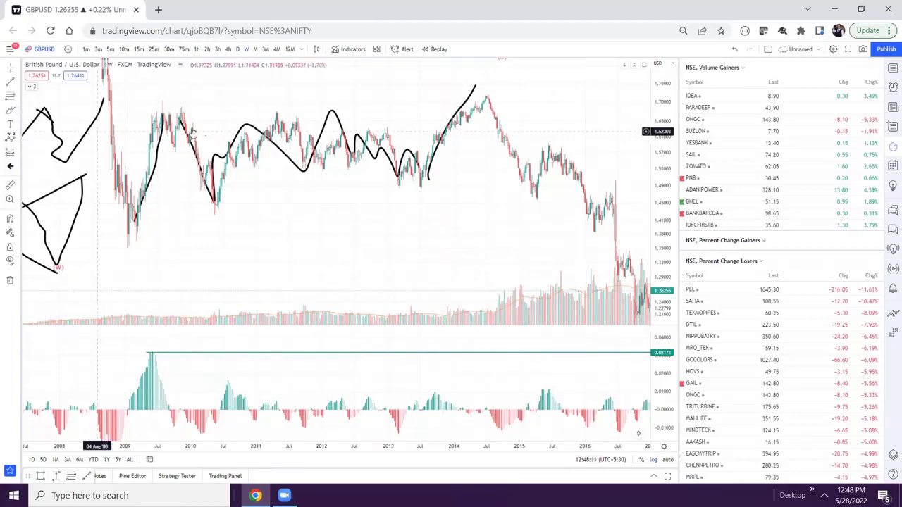
drag(27, 112, 213, 123)
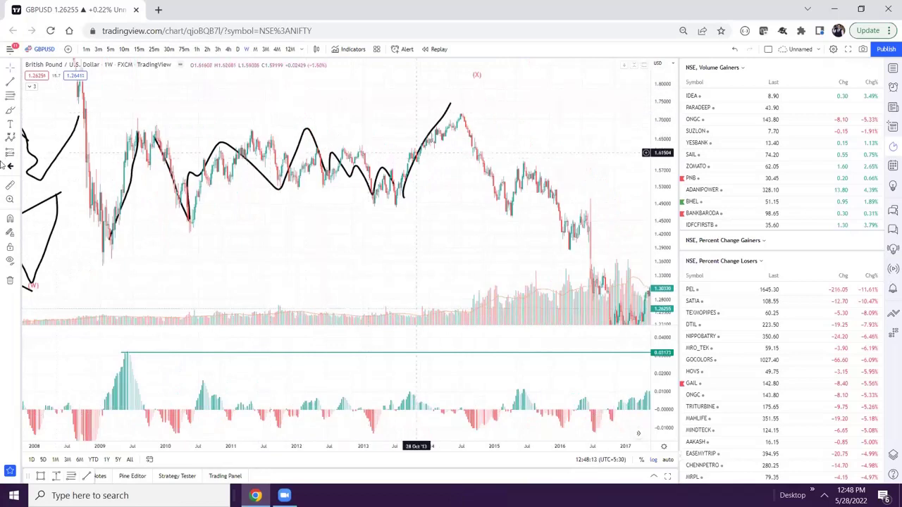
click(19, 114)
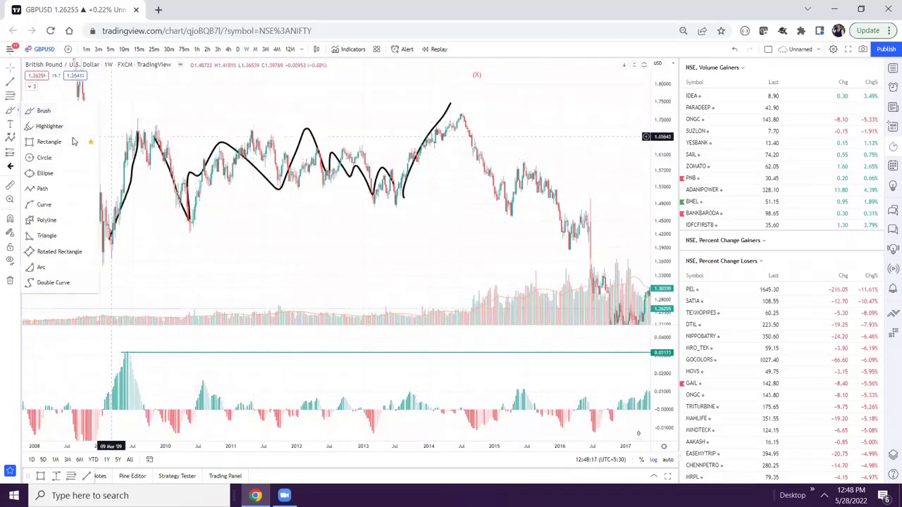
click(169, 129)
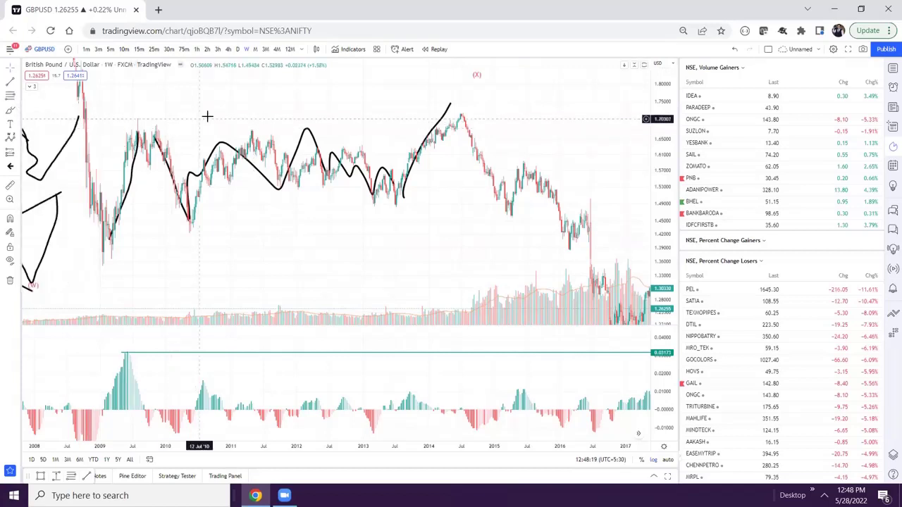
click(19, 111)
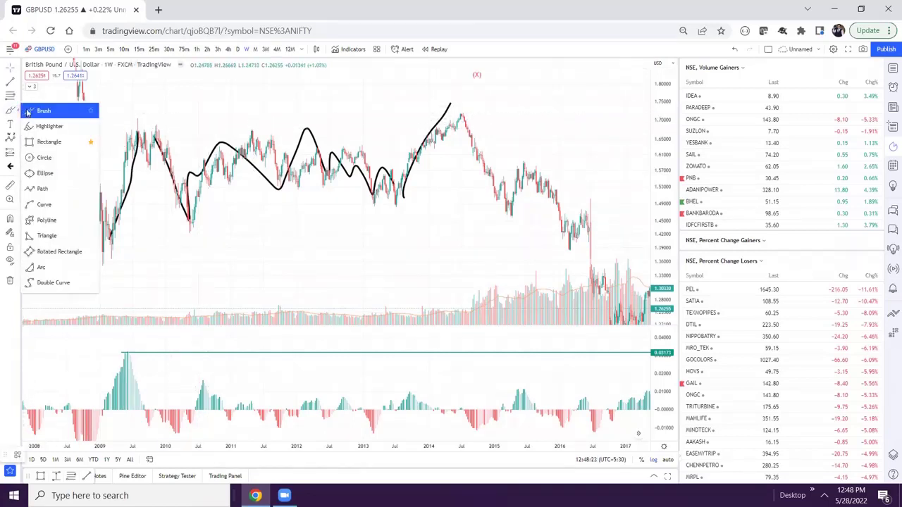
click(28, 111)
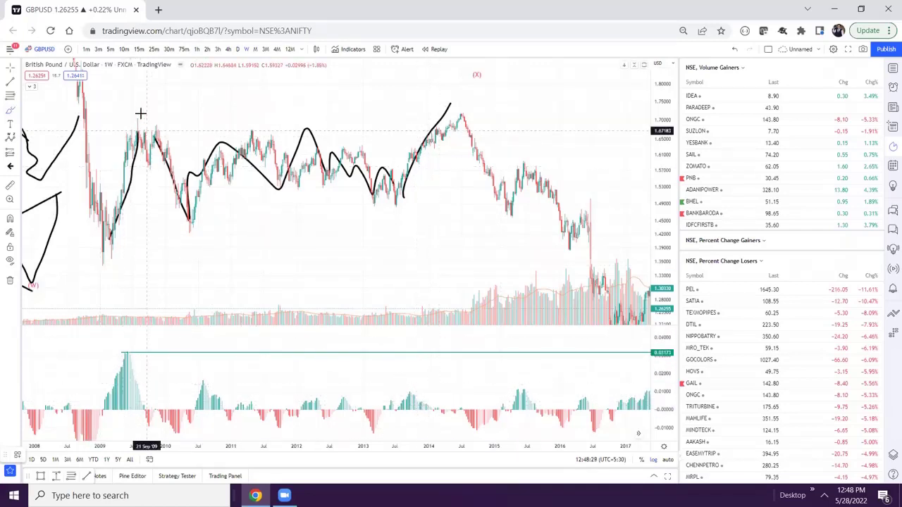
drag(134, 117, 136, 112)
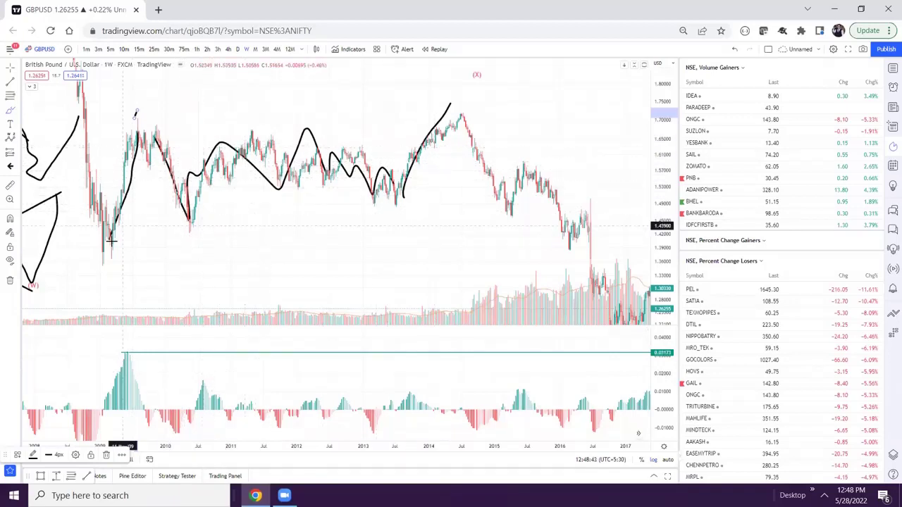
drag(118, 225, 143, 120)
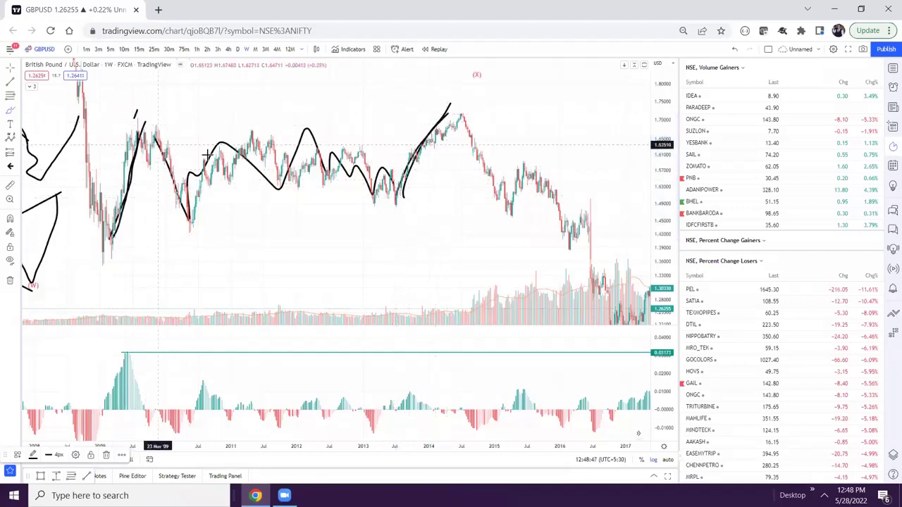
mouse_move(177, 201)
mouse_down()
mouse_move(219, 169)
mouse_move(386, 161)
mouse_move(398, 192)
mouse_up()
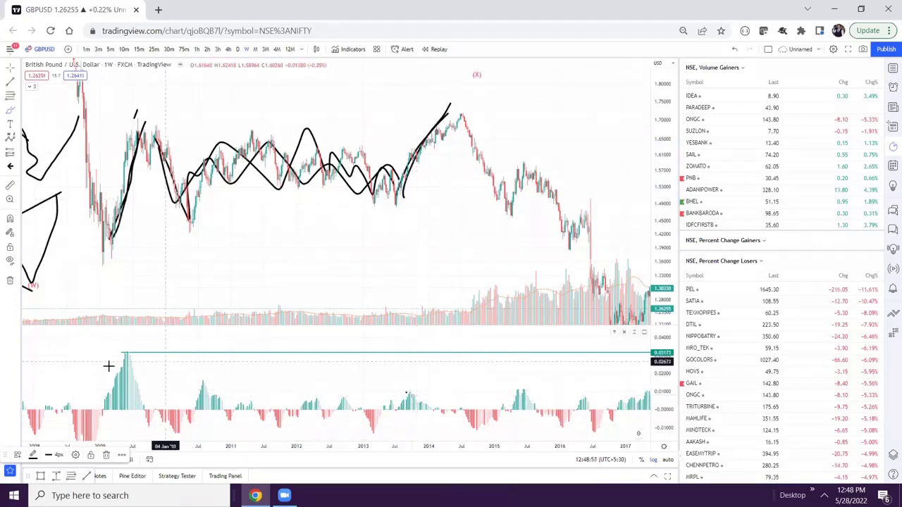
drag(123, 354, 407, 401)
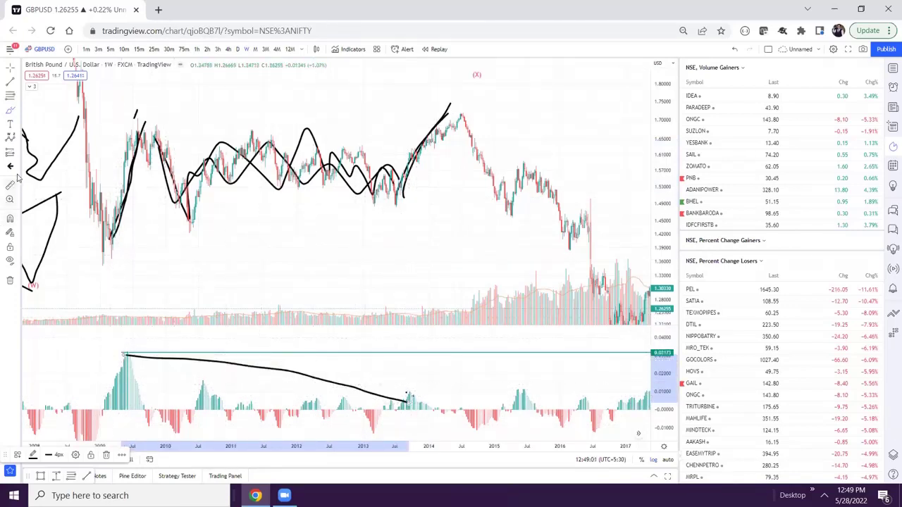
Label an Elliott correction wave (ABC) from the early-2009 low: A at the 2009 peak, B at the mid-2013 low, C near the 2014 high.
click(10, 138)
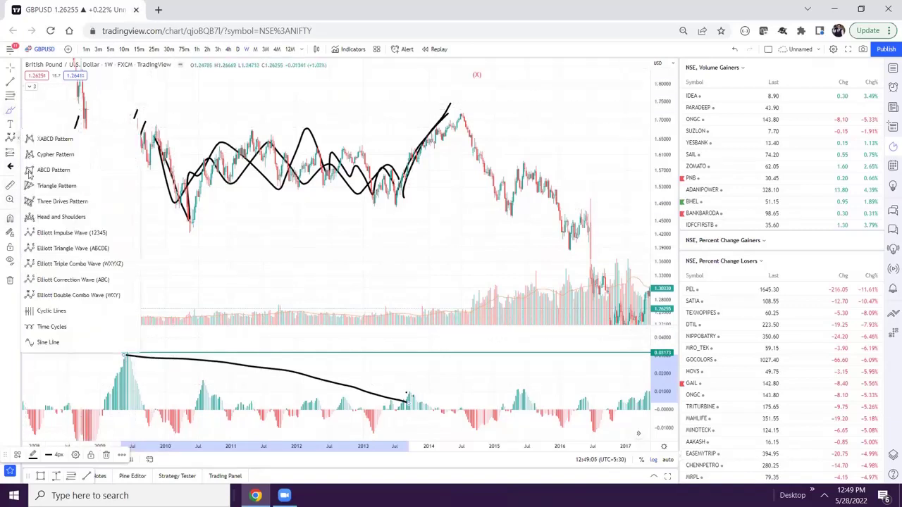
click(44, 292)
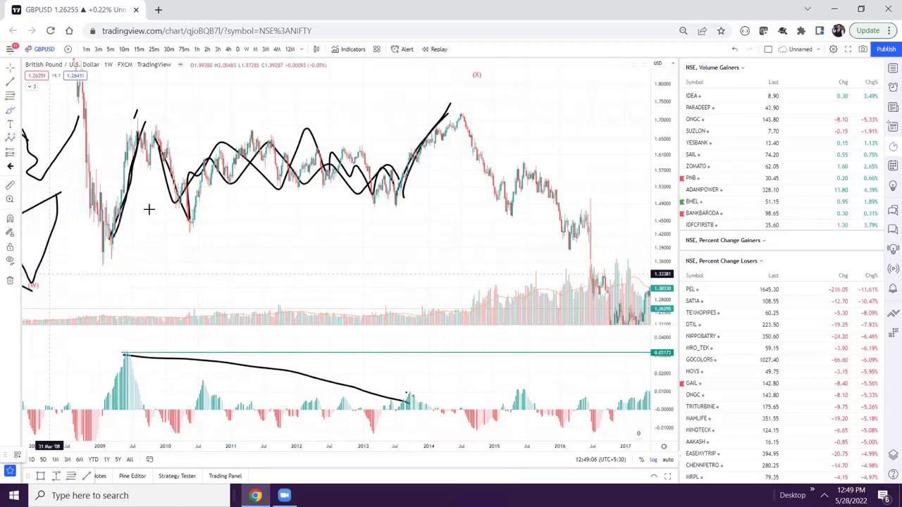
click(109, 268)
click(140, 94)
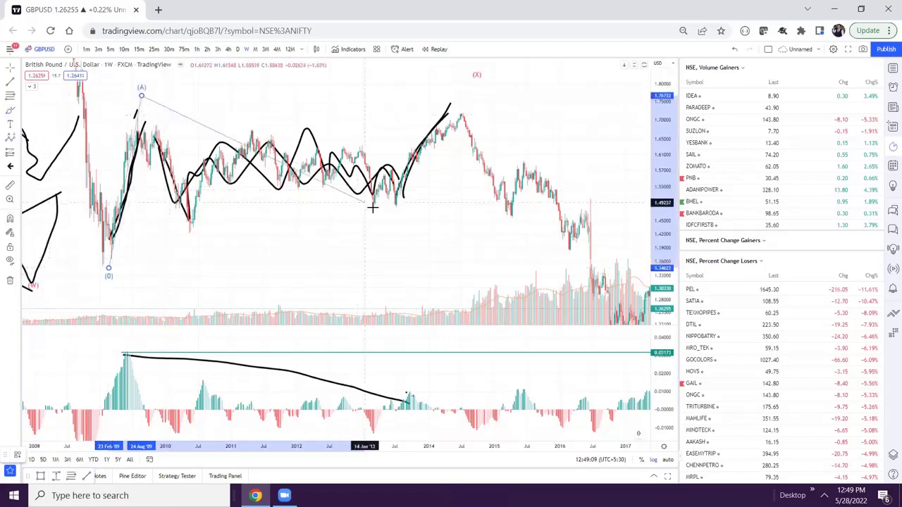
click(458, 95)
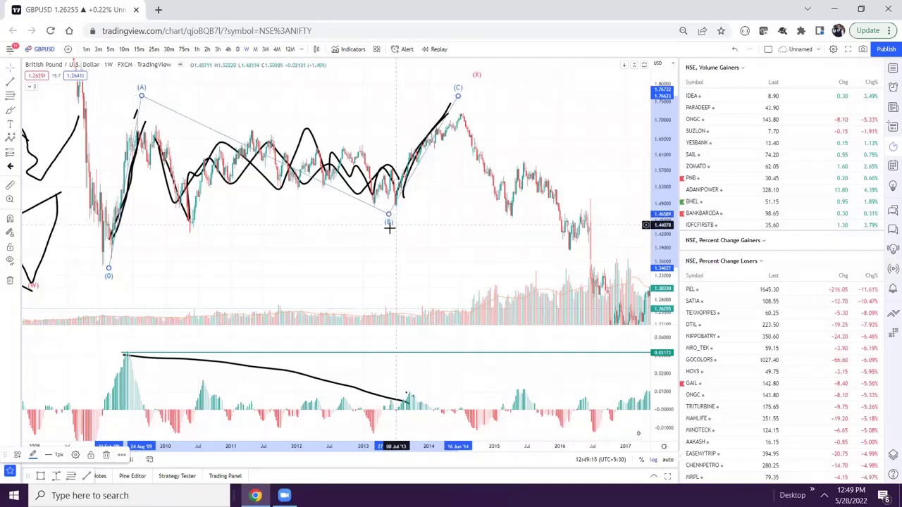
Examine the decline from the 2014 (X) high down to the 2016 low marked by the red (Y) label.
drag(412, 229, 422, 243)
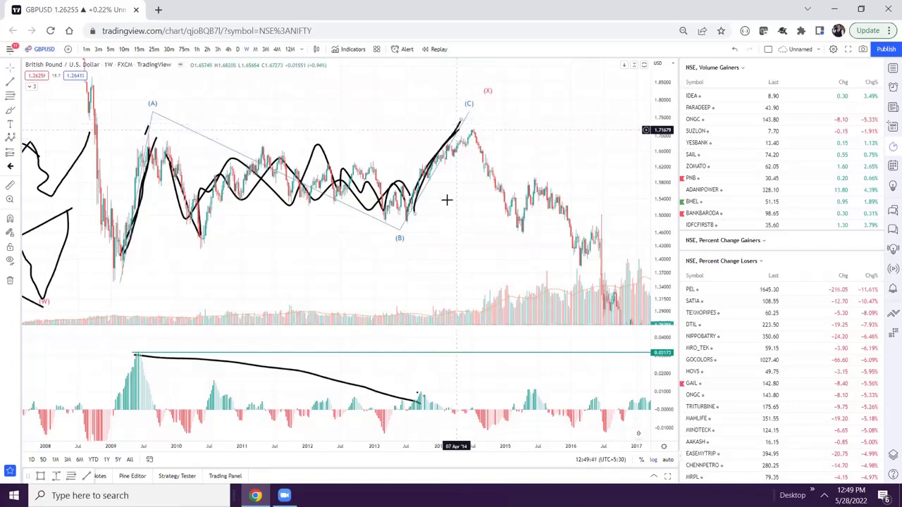
drag(432, 220, 416, 218)
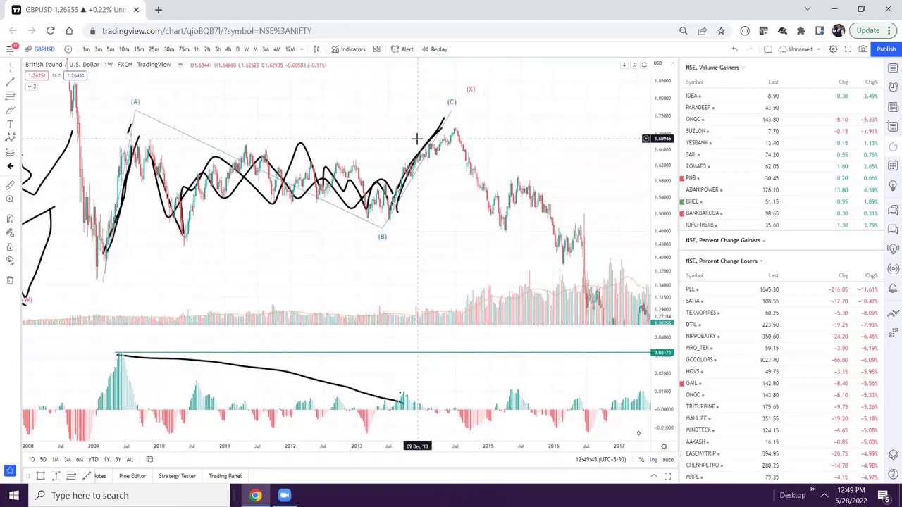
drag(388, 139, 336, 137)
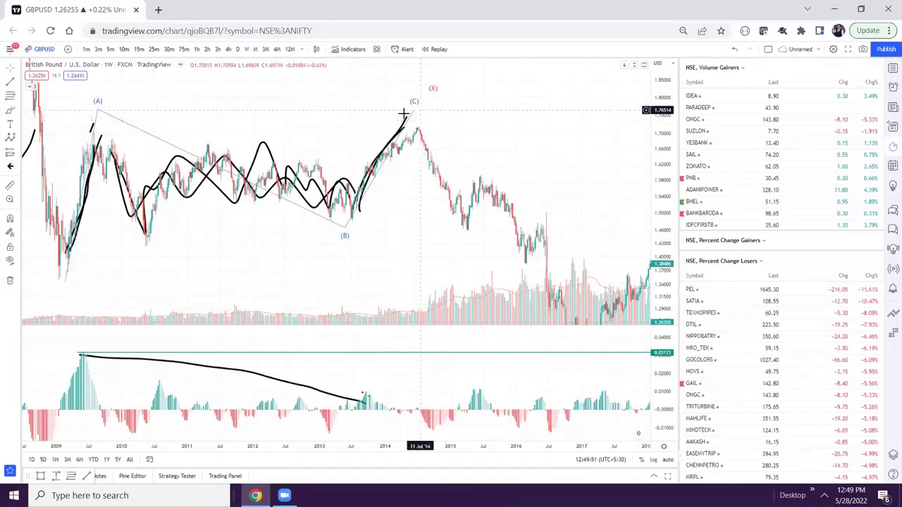
drag(336, 133, 276, 113)
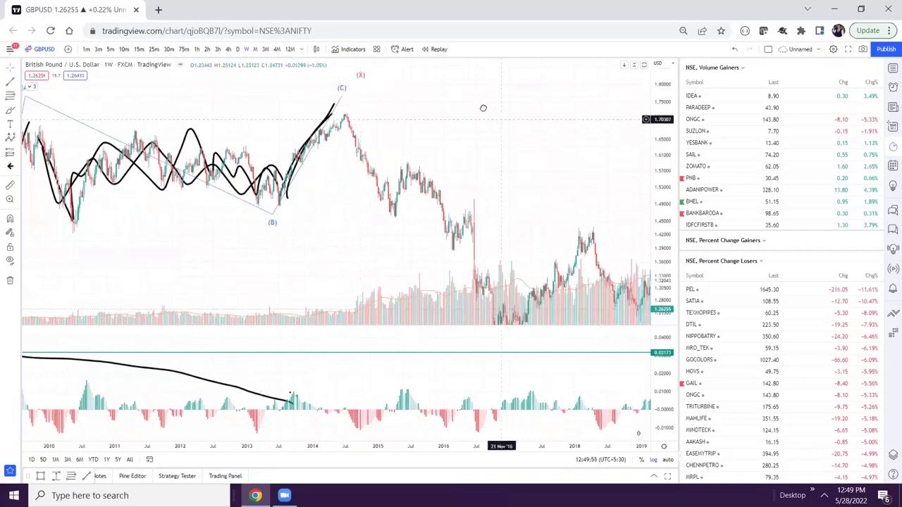
drag(483, 110, 465, 99)
drag(674, 129, 661, 176)
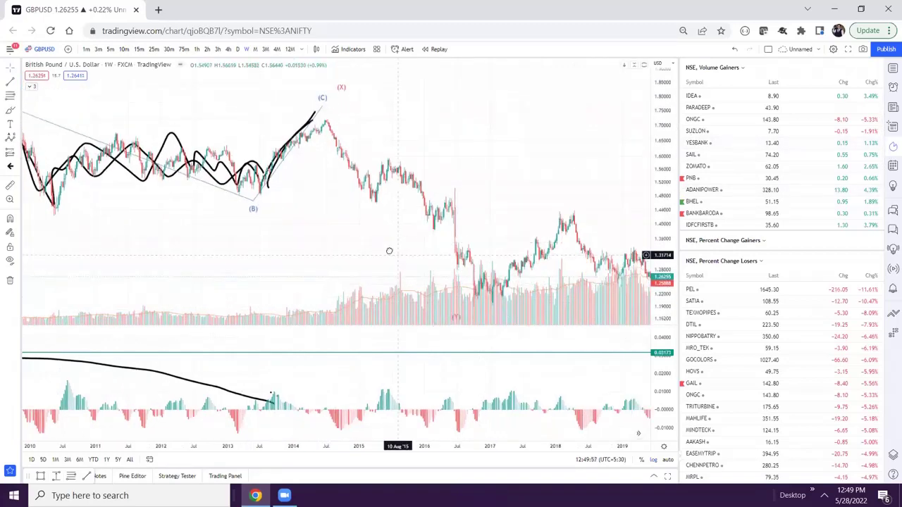
drag(394, 253, 376, 215)
drag(462, 282, 418, 268)
click(415, 271)
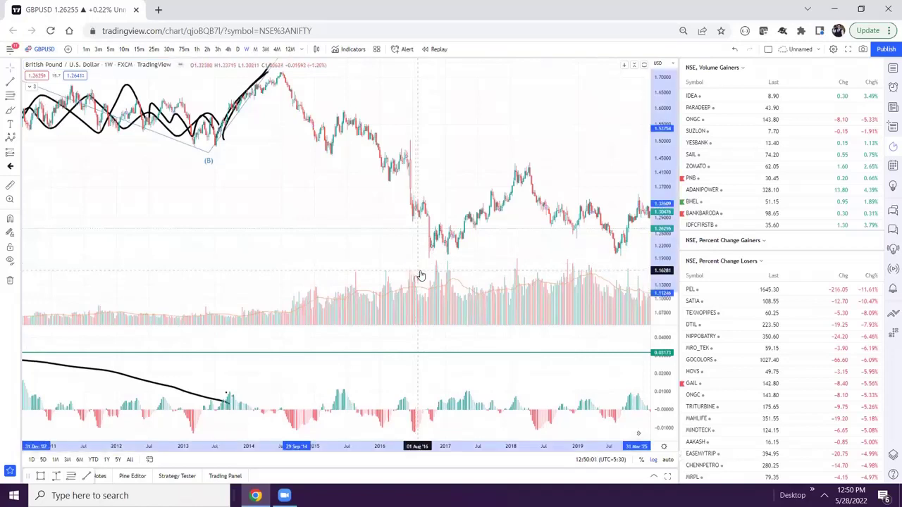
click(427, 265)
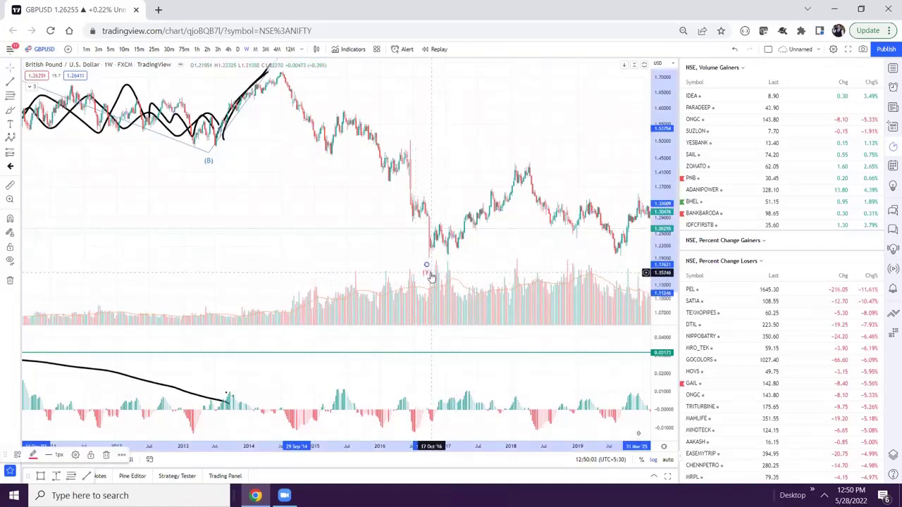
drag(262, 241, 272, 253)
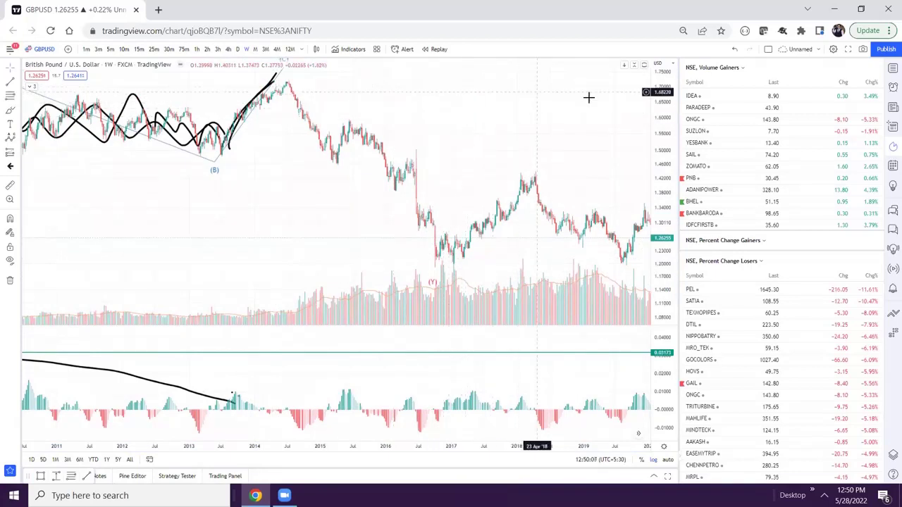
drag(254, 190, 324, 176)
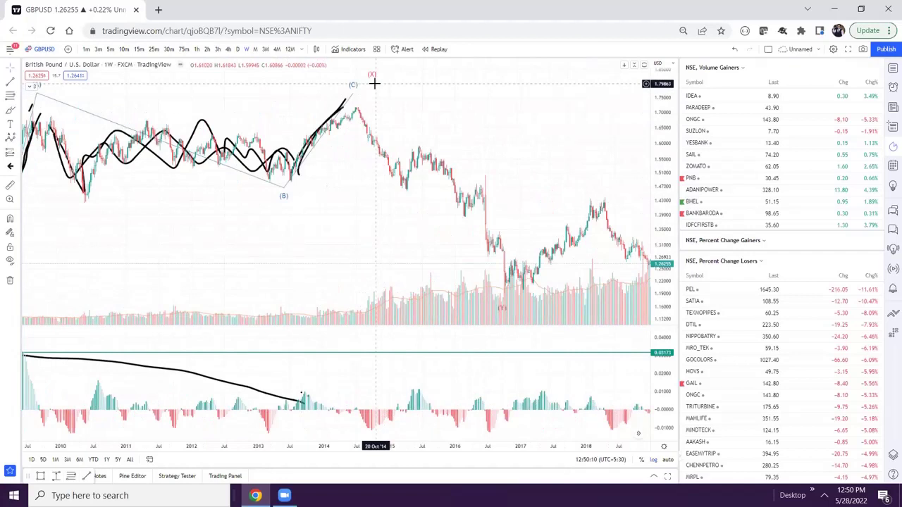
Review the individual swings between (X) and (Y), including the early-2015 low, the 2015 rebound and the mid-2016 drop.
drag(377, 81, 478, 100)
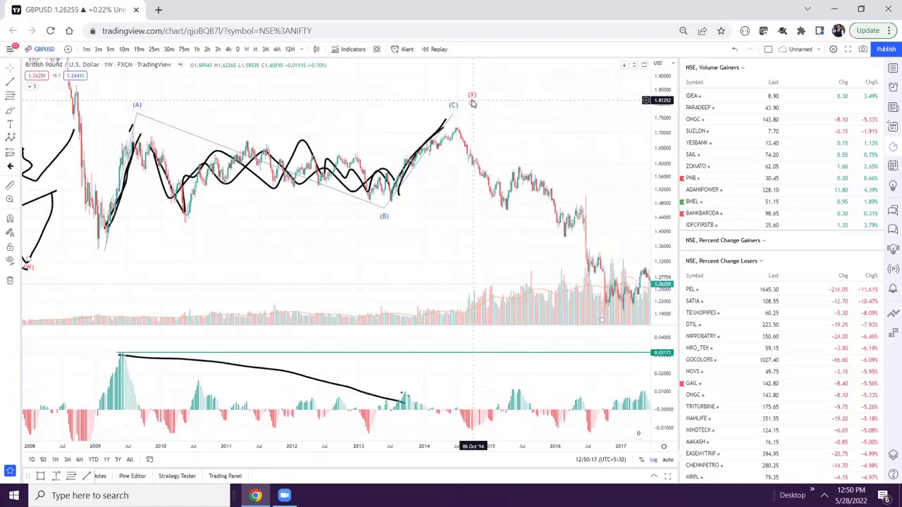
drag(374, 176, 307, 172)
drag(430, 272, 395, 236)
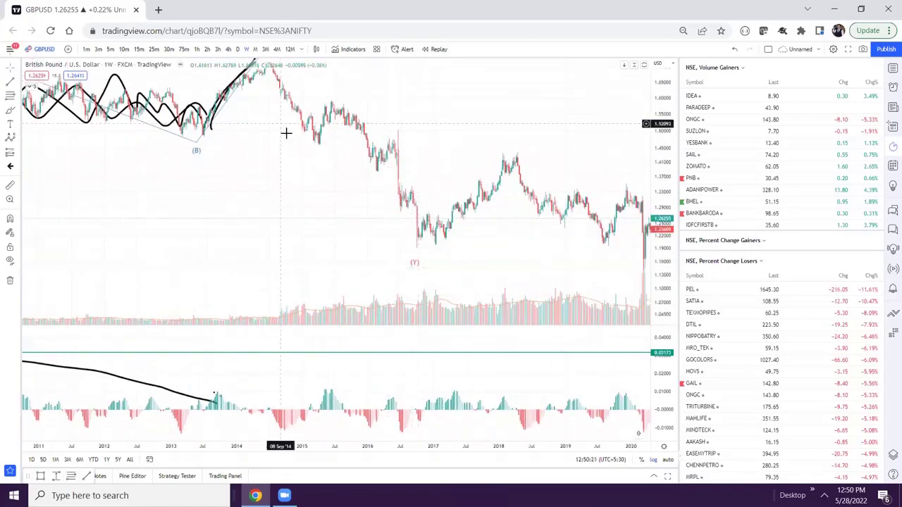
drag(325, 227, 299, 195)
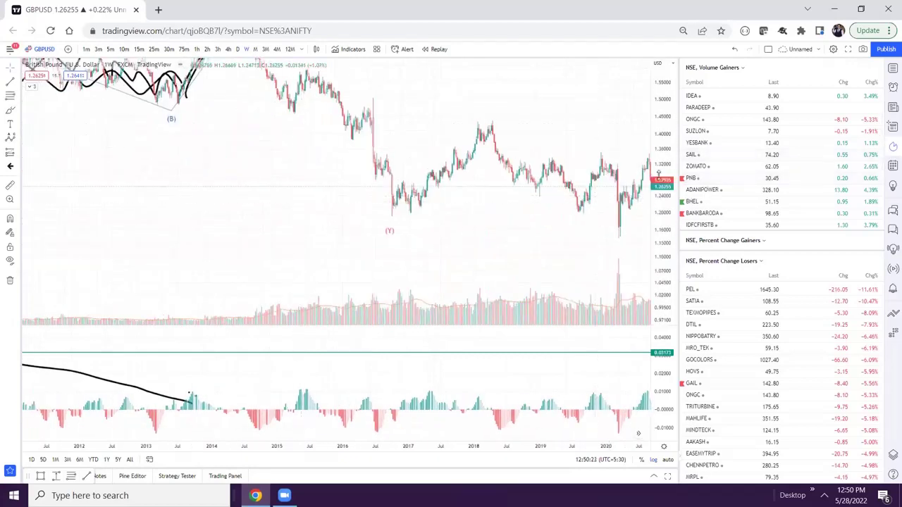
scroll(323, 172, left, 1)
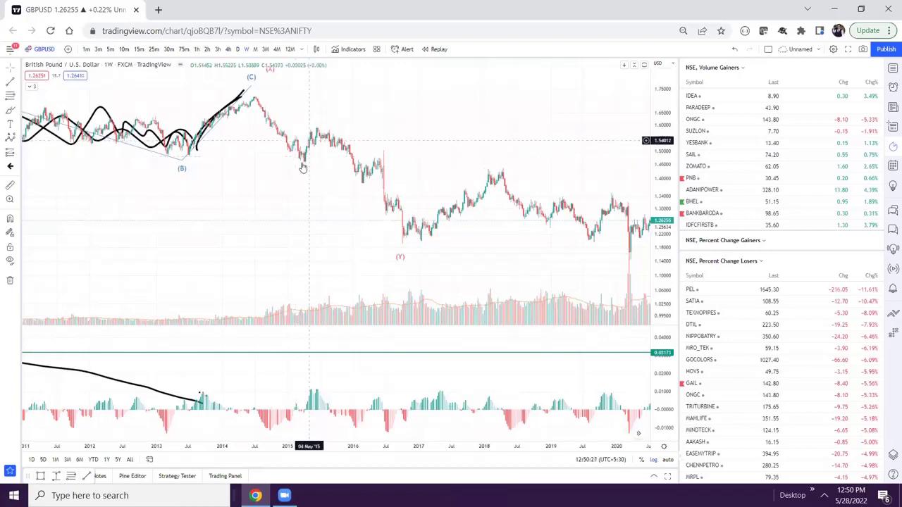
scroll(326, 189, left, 1)
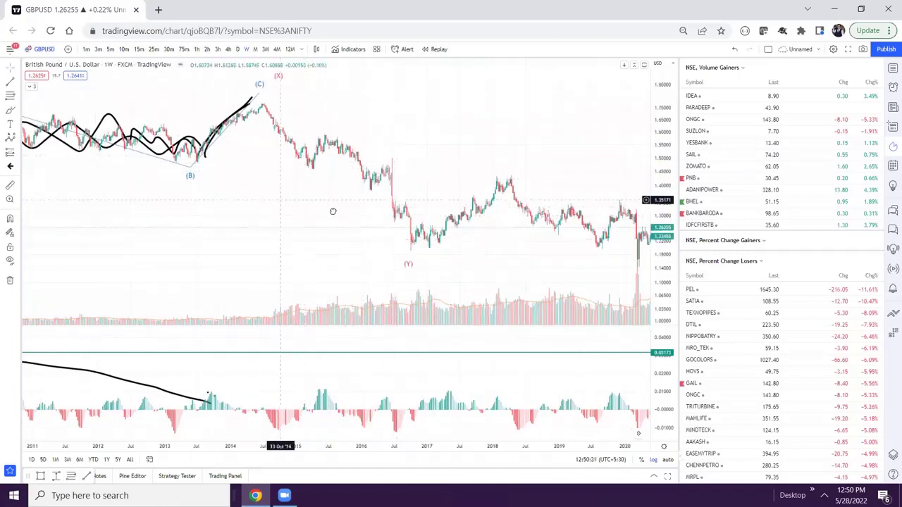
drag(332, 211, 310, 159)
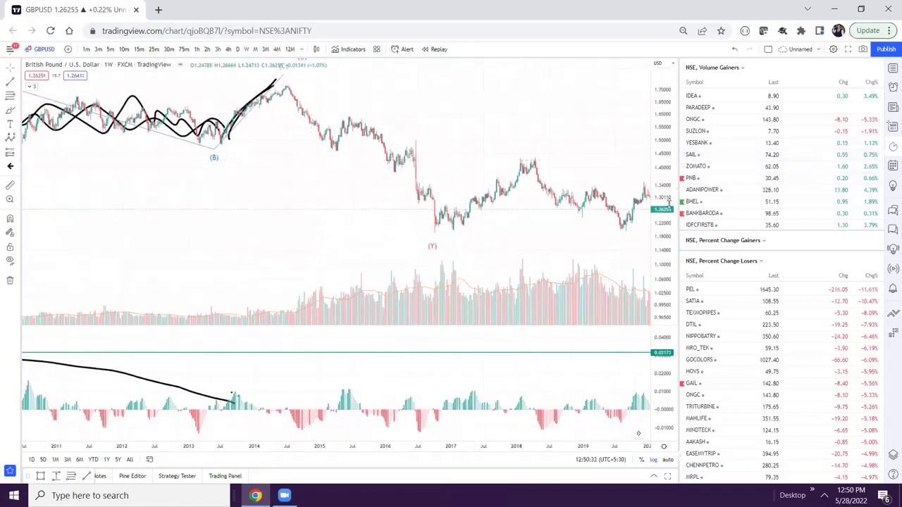
drag(668, 204, 668, 148)
drag(344, 185, 350, 200)
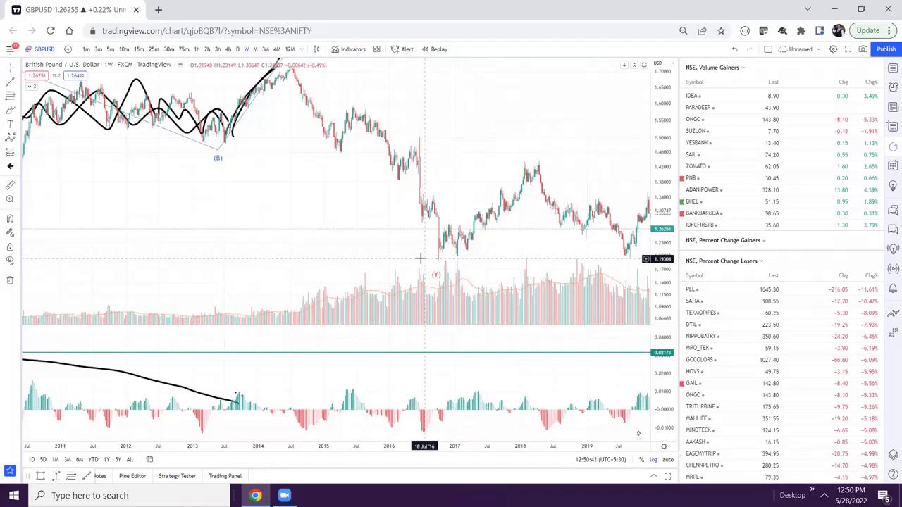
drag(370, 218, 377, 229)
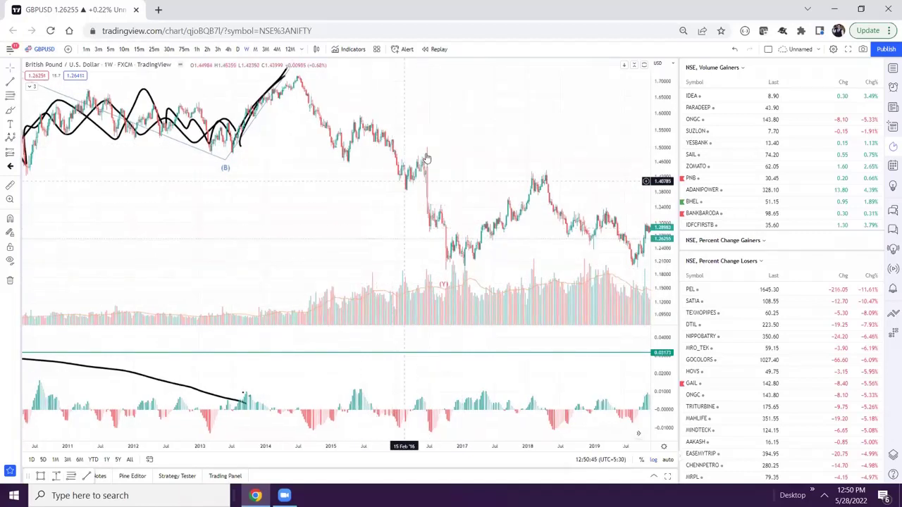
click(16, 139)
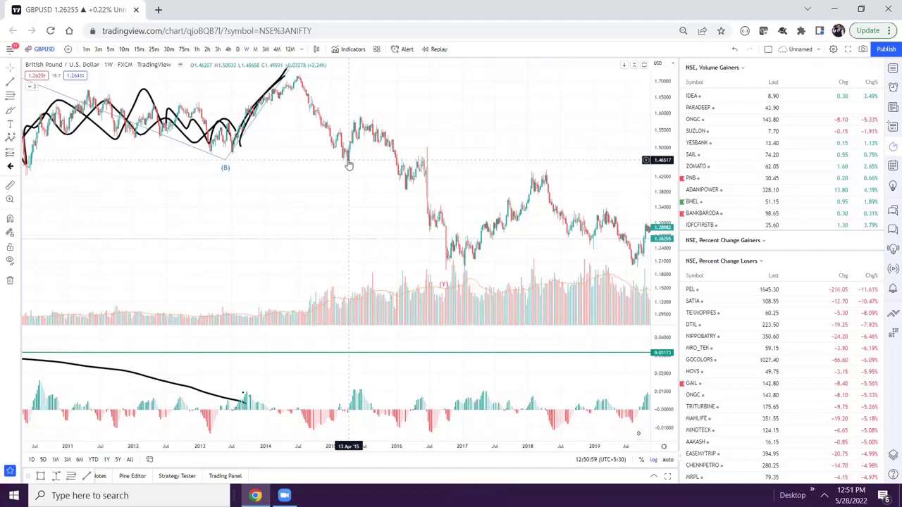
drag(349, 168, 281, 149)
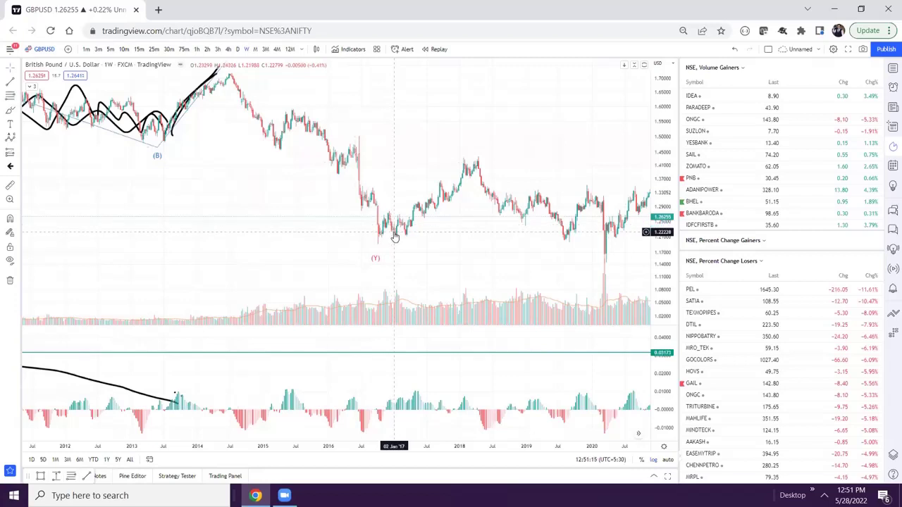
drag(338, 208, 345, 230)
drag(664, 134, 663, 173)
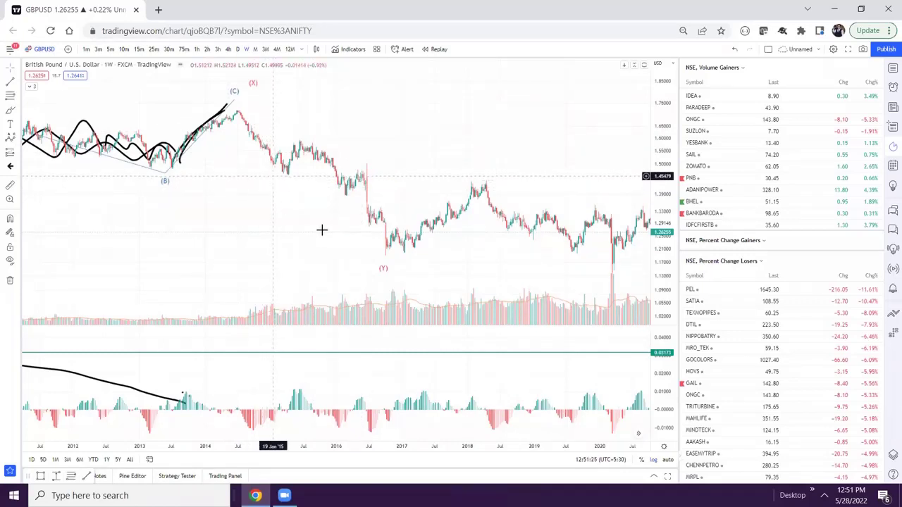
Draw a horizontal ray across the histogram from its late-2014 trough at -0.01066 to compare the 2016 trough.
drag(362, 425, 379, 378)
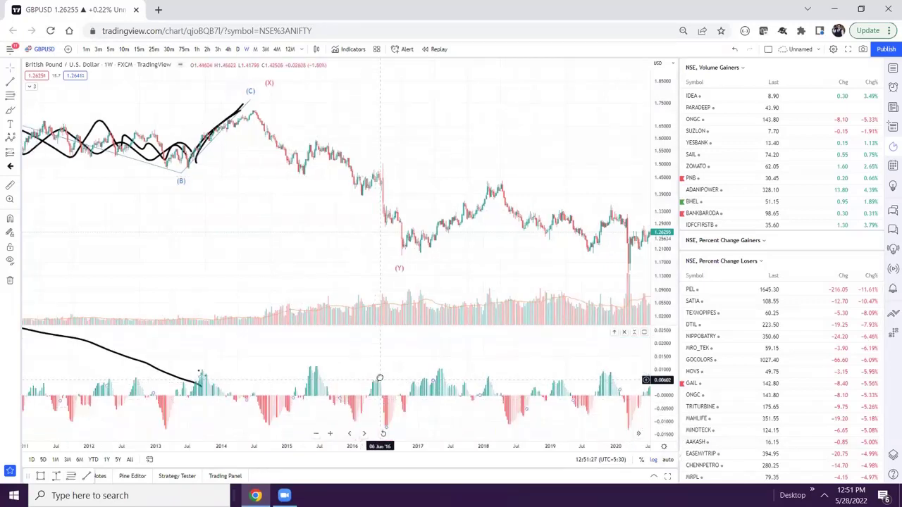
drag(280, 222, 270, 214)
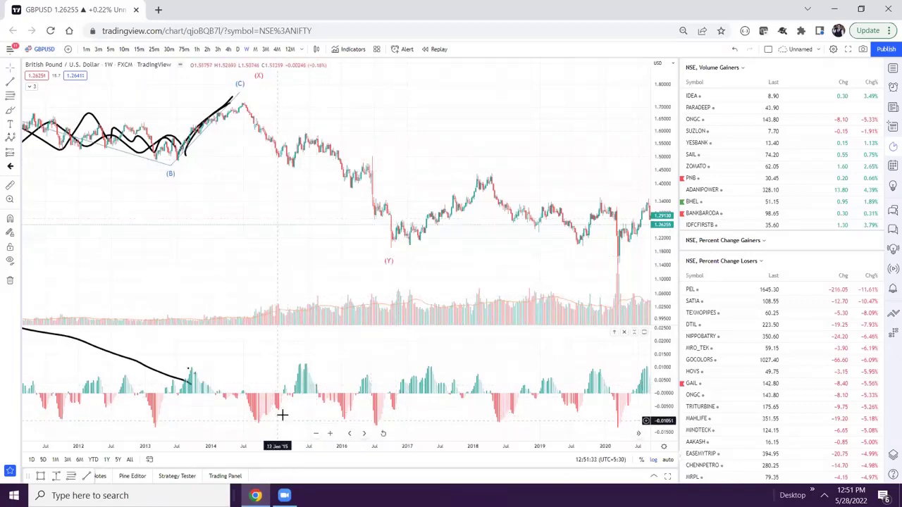
drag(282, 415, 261, 402)
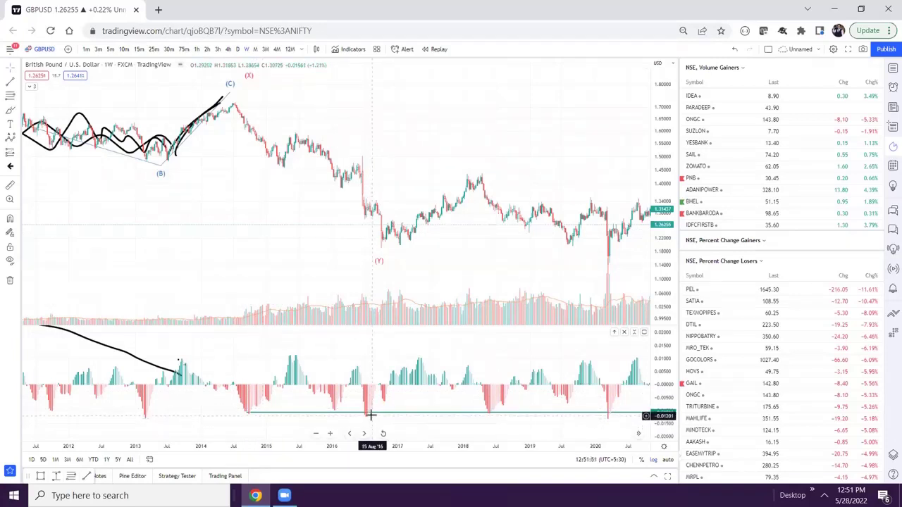
drag(388, 416, 383, 406)
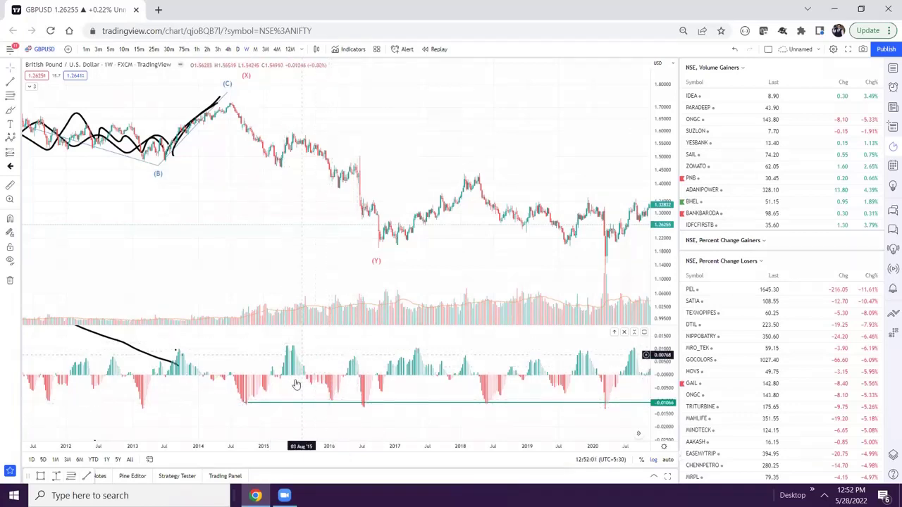
Label an Elliott double combo wave (WXY) from the 2014 high: W below early 2015, X above early 2016, Y near the 2016 low.
drag(116, 137, 328, 176)
drag(457, 204, 335, 155)
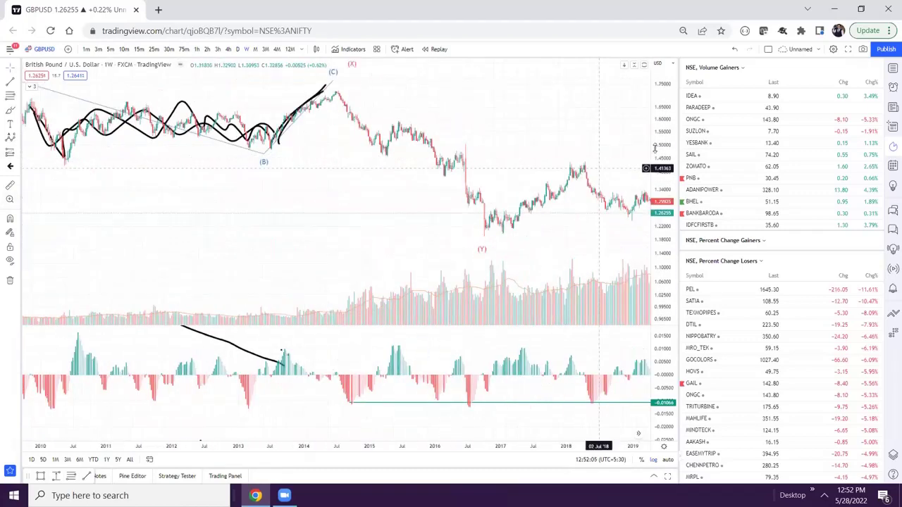
drag(439, 191, 300, 155)
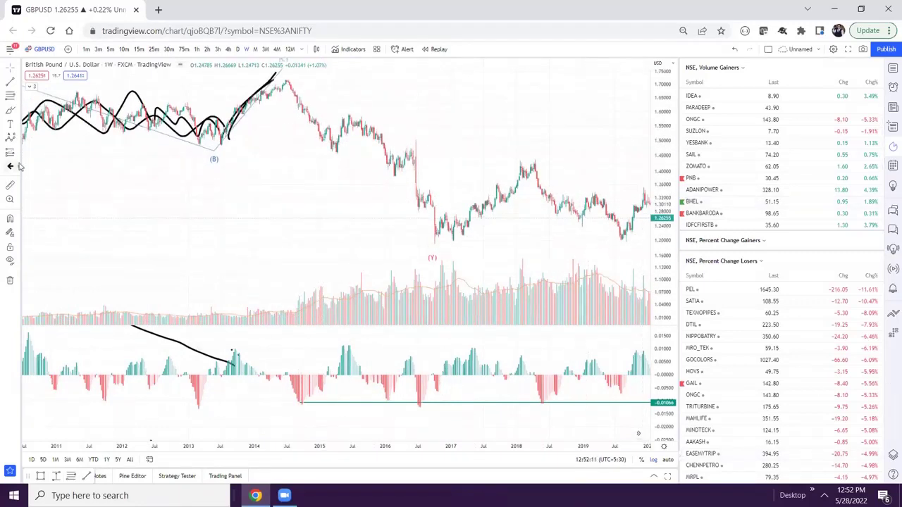
click(19, 141)
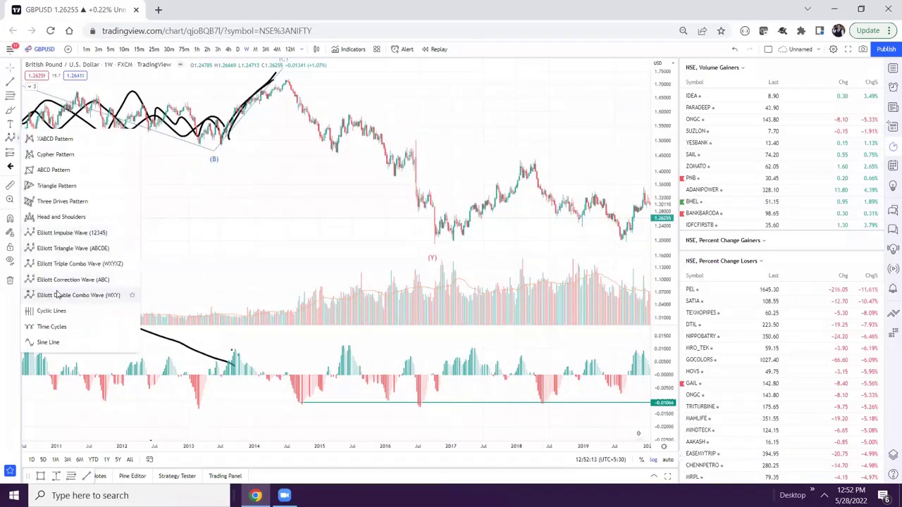
click(77, 292)
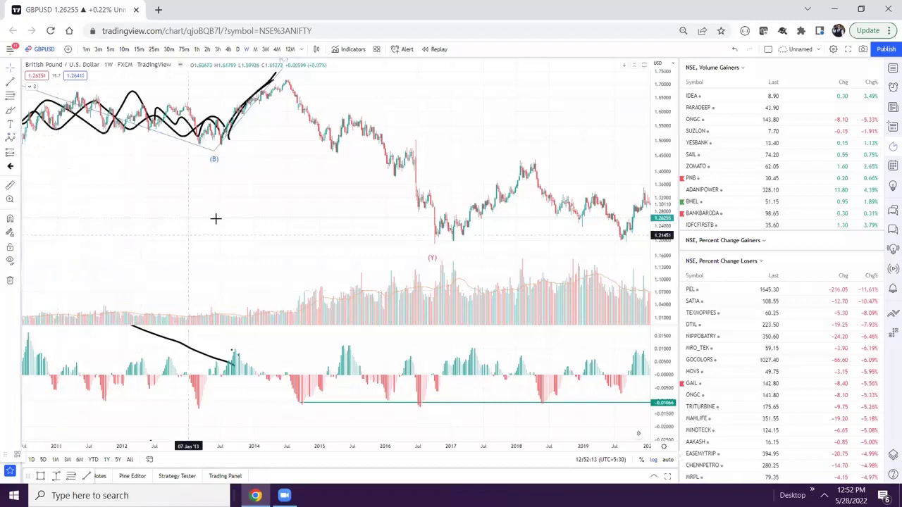
click(290, 73)
click(321, 161)
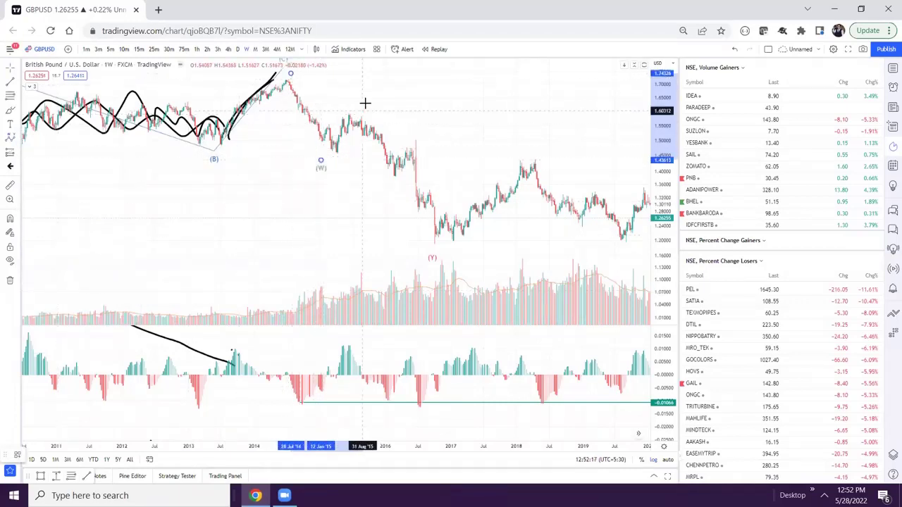
click(406, 119)
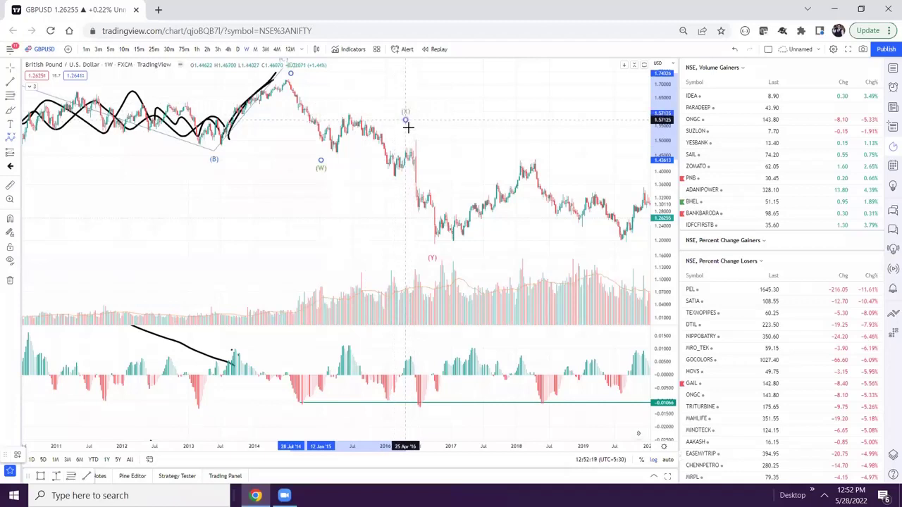
click(423, 238)
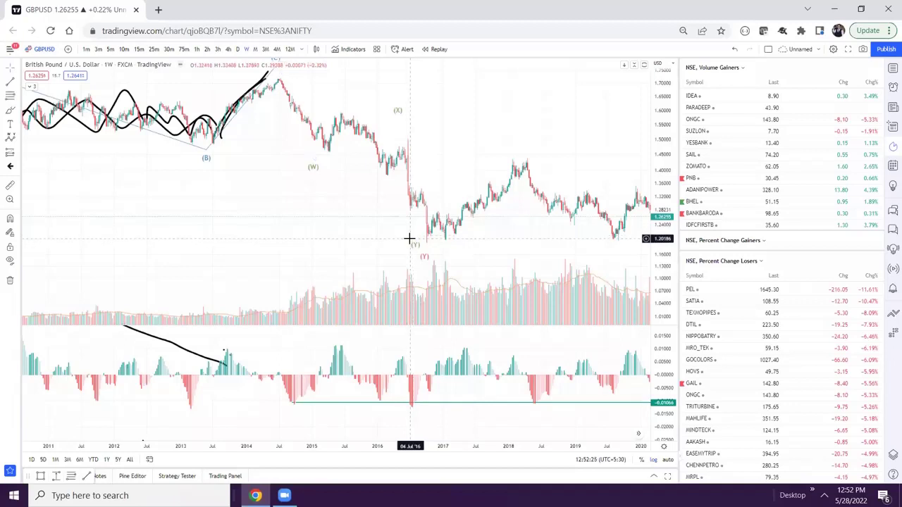
Examine the price action following the 2016 low marked by the red (Y) label, through the 2018 high and 2020 low to 2022.
drag(358, 224, 338, 219)
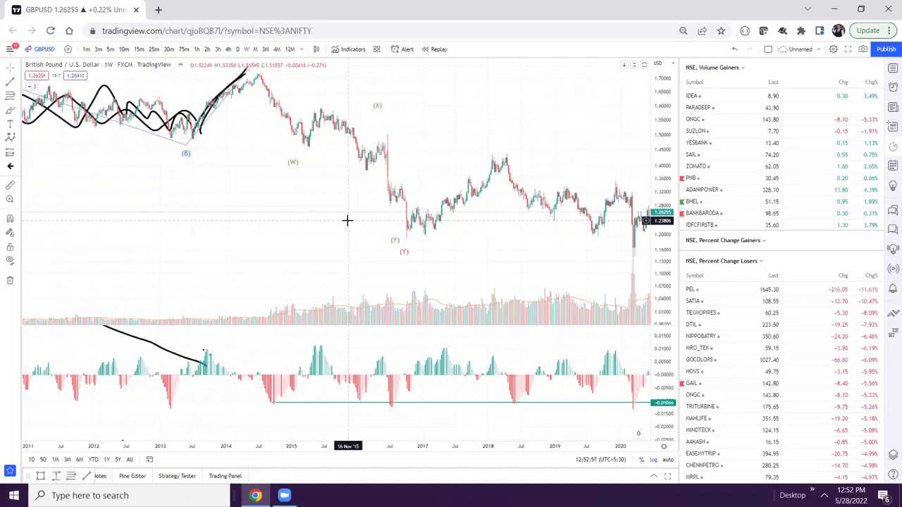
drag(320, 211, 291, 202)
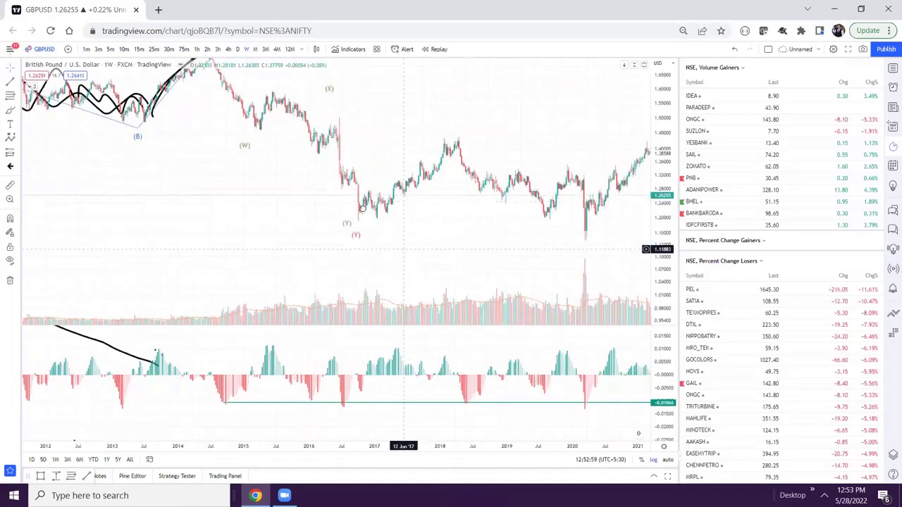
drag(402, 247, 258, 181)
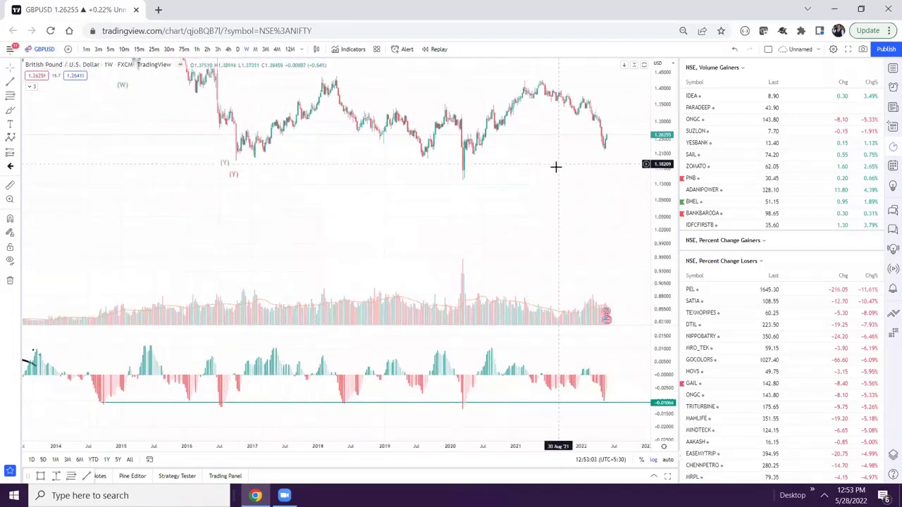
drag(560, 181, 627, 198)
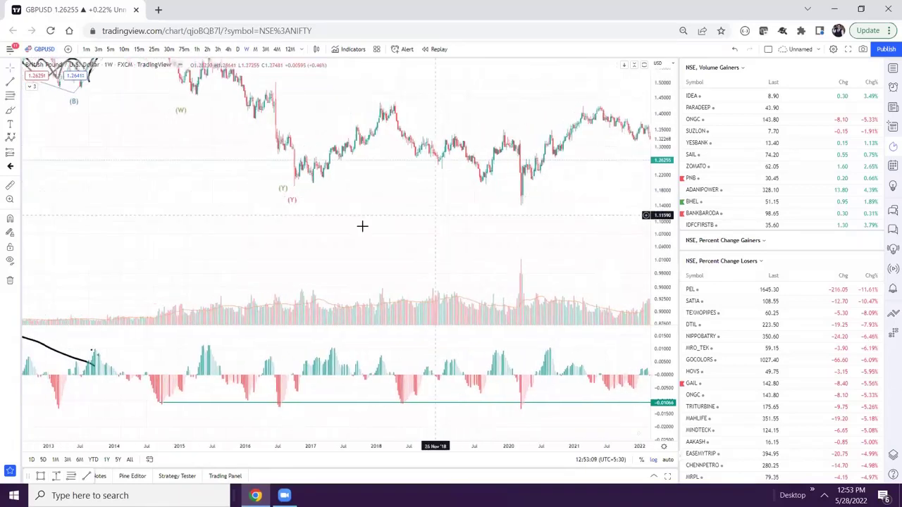
drag(381, 225, 464, 238)
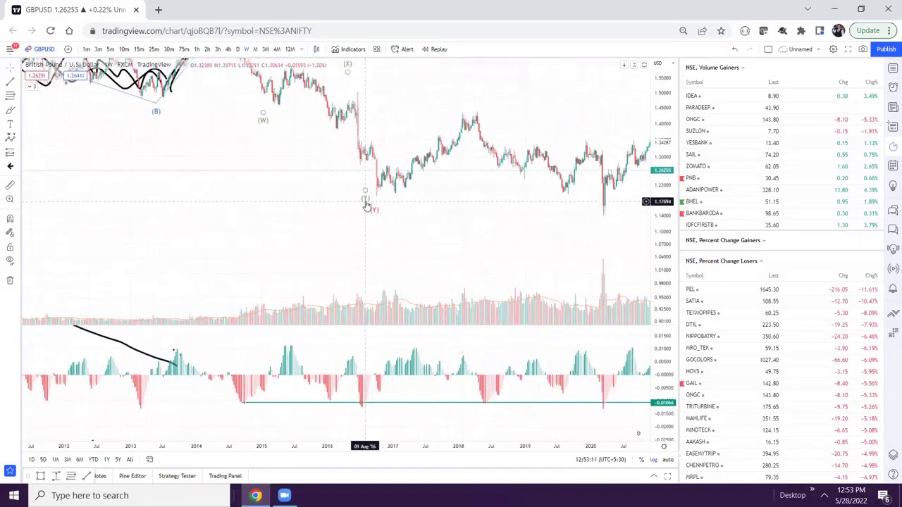
scroll(427, 202, left, 3)
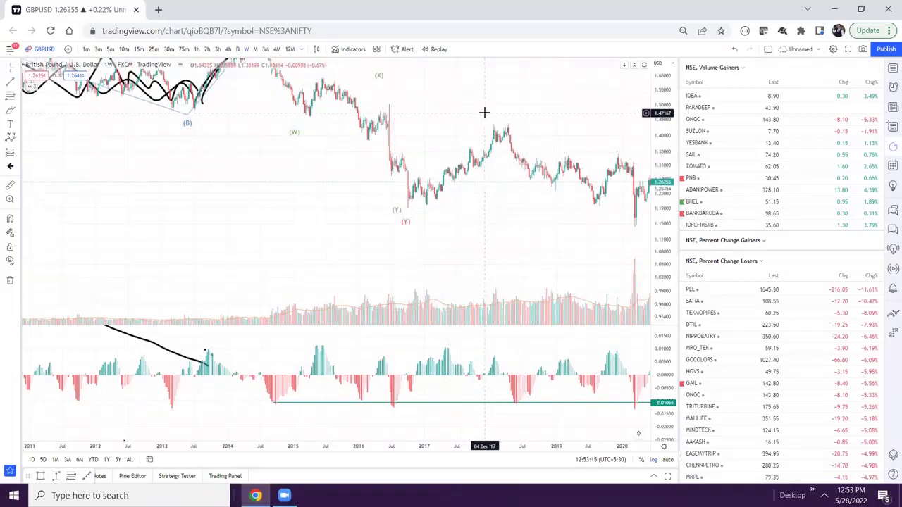
drag(483, 112, 472, 111)
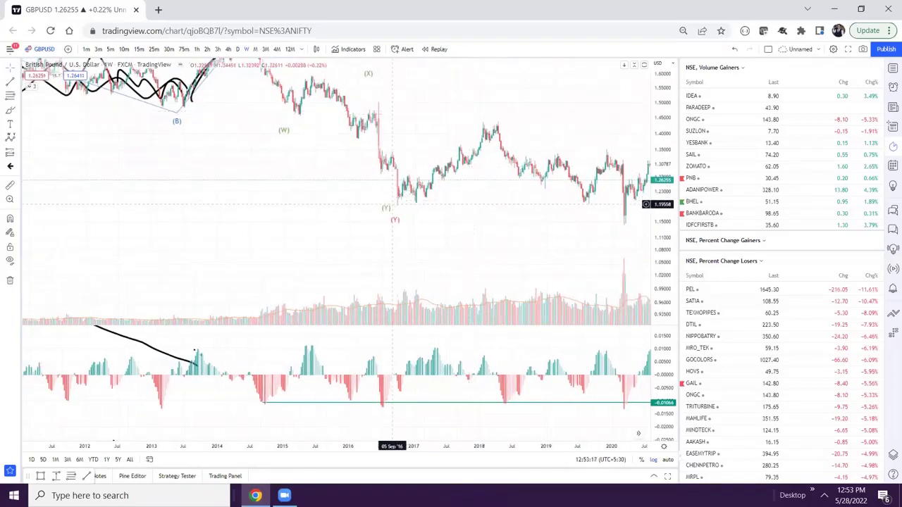
drag(331, 198, 258, 185)
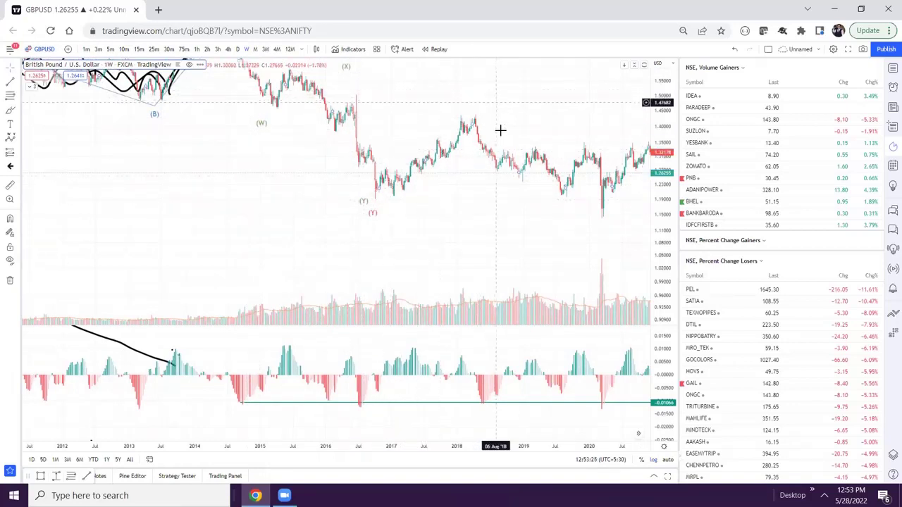
drag(429, 209, 389, 204)
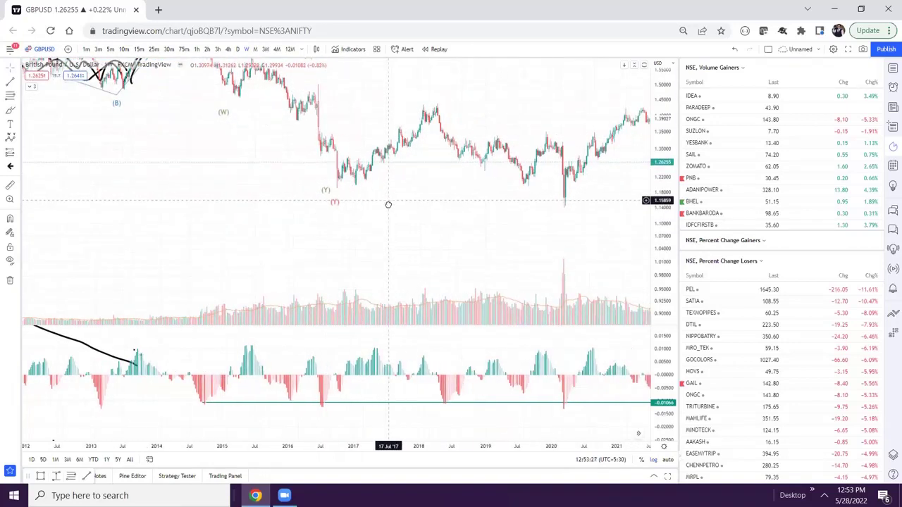
drag(246, 149, 297, 191)
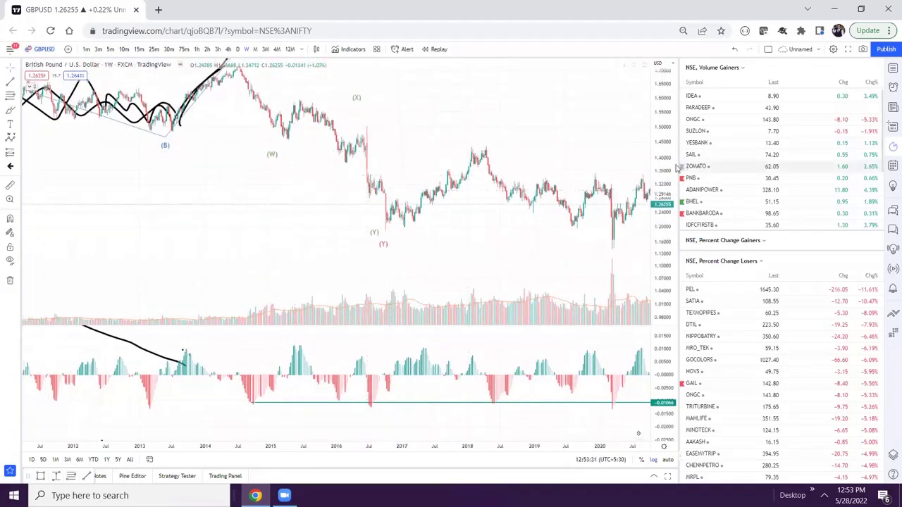
Recheck the (W)-(X)-(Y) decline from the 2014 high and the turn around the red (Y) label at the late-2016 low.
drag(654, 128, 653, 92)
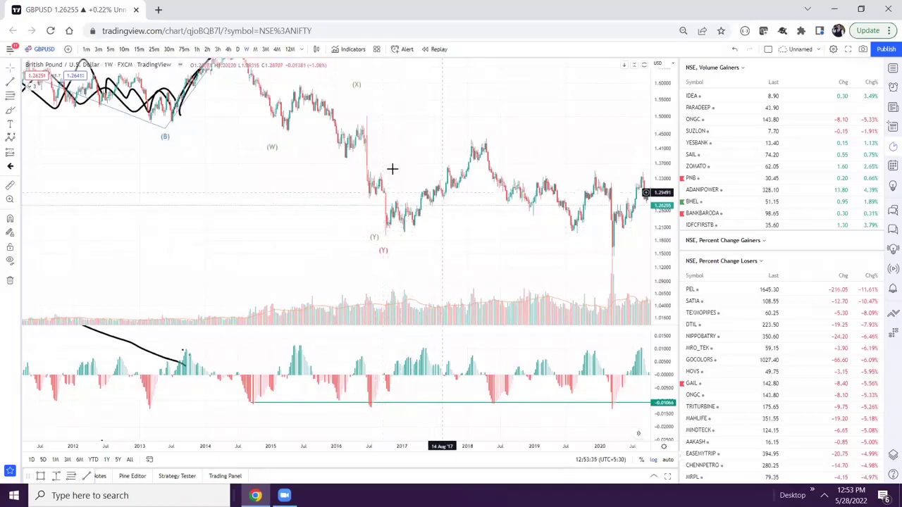
drag(297, 176, 301, 193)
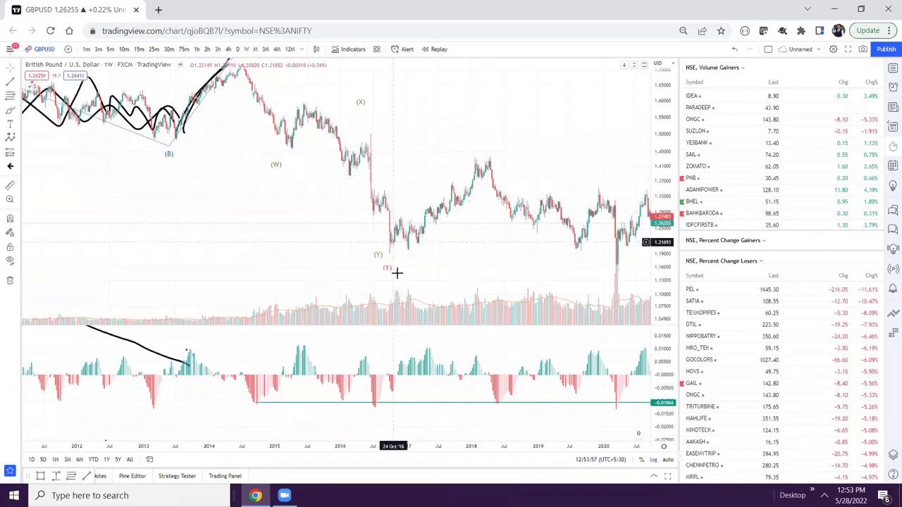
drag(384, 240, 362, 250)
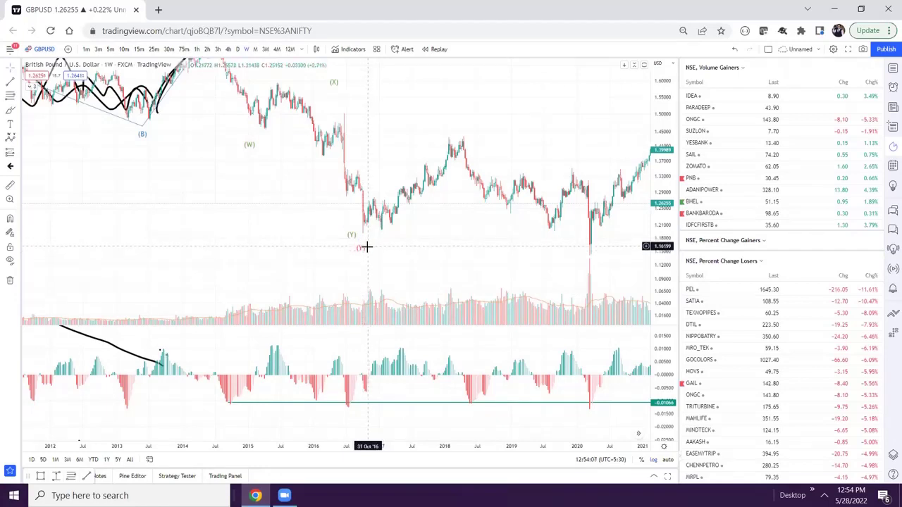
drag(369, 247, 352, 238)
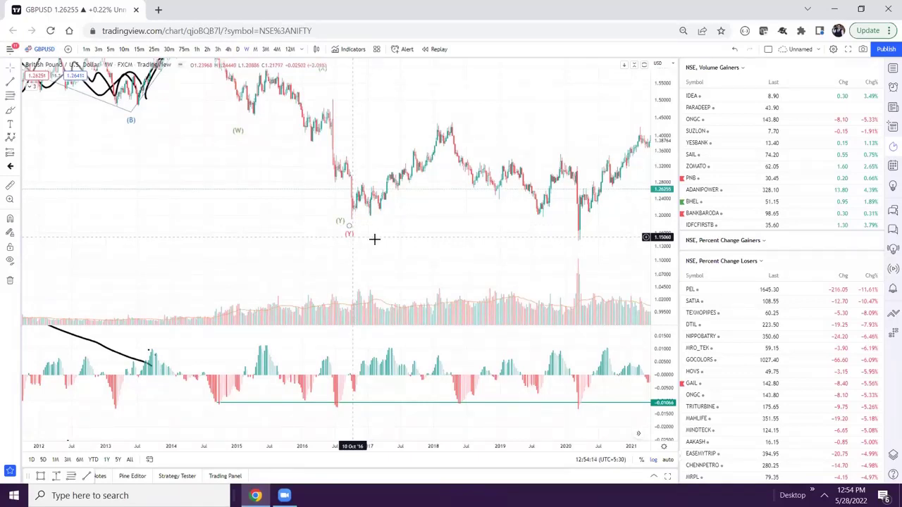
drag(383, 233, 336, 202)
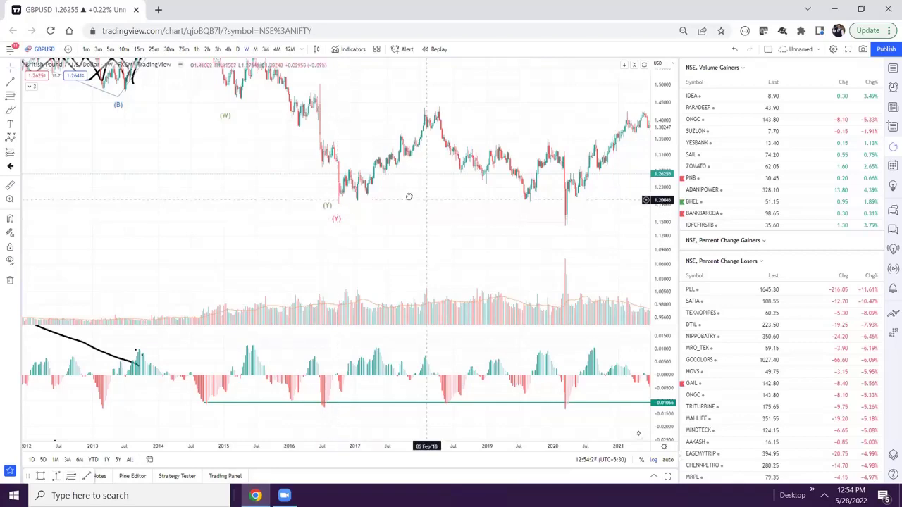
drag(409, 195, 461, 199)
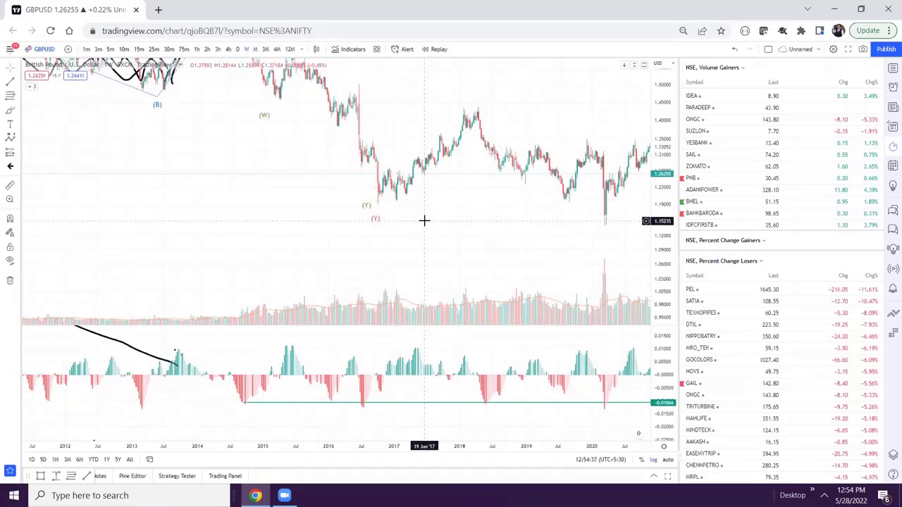
drag(333, 202, 322, 237)
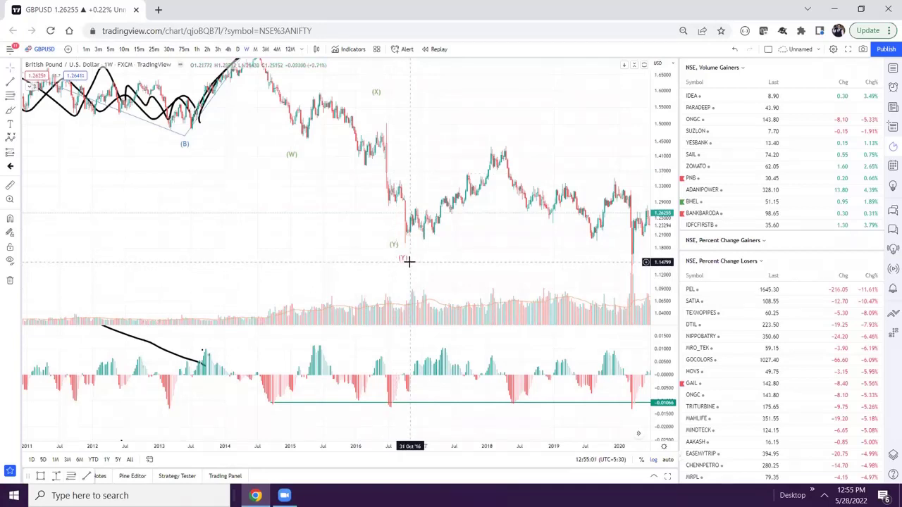
drag(411, 261, 374, 245)
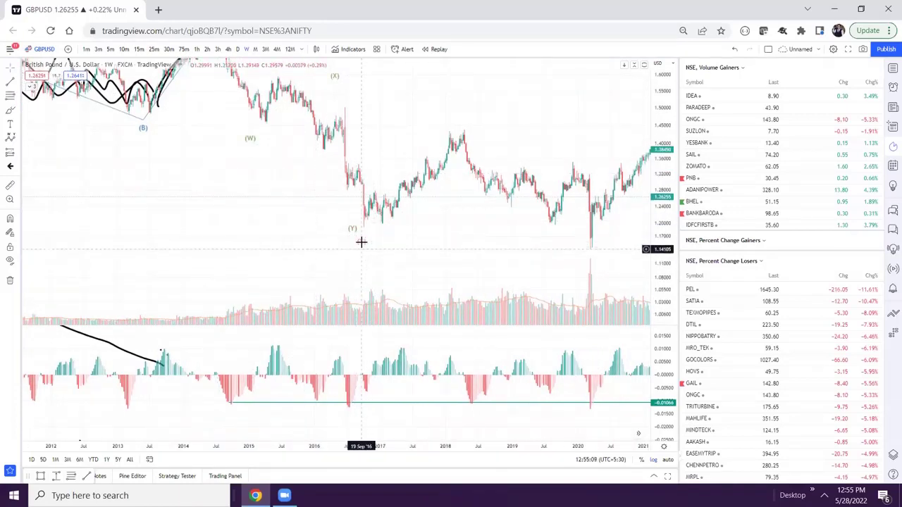
drag(392, 246, 420, 265)
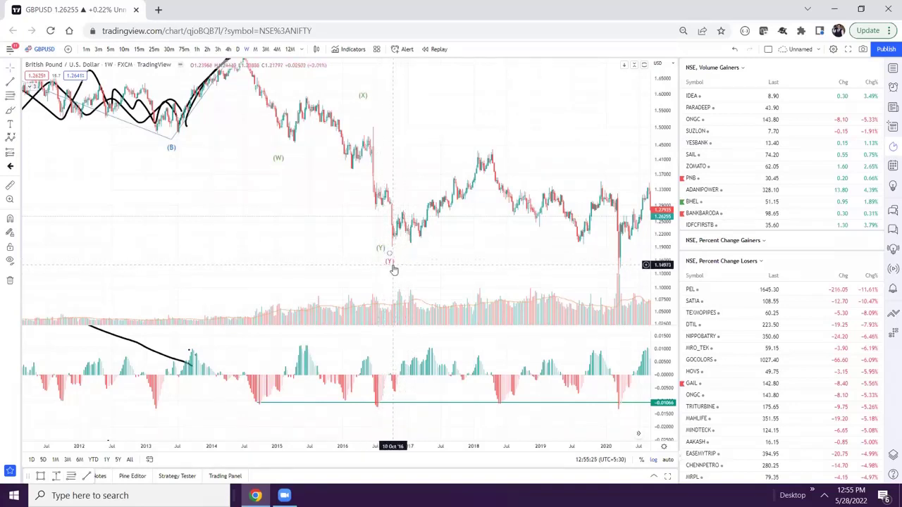
Move the second red (X) label of the larger correction above the 2021 high, near 1.47 in August 2021.
drag(393, 270, 338, 219)
drag(555, 111, 472, 124)
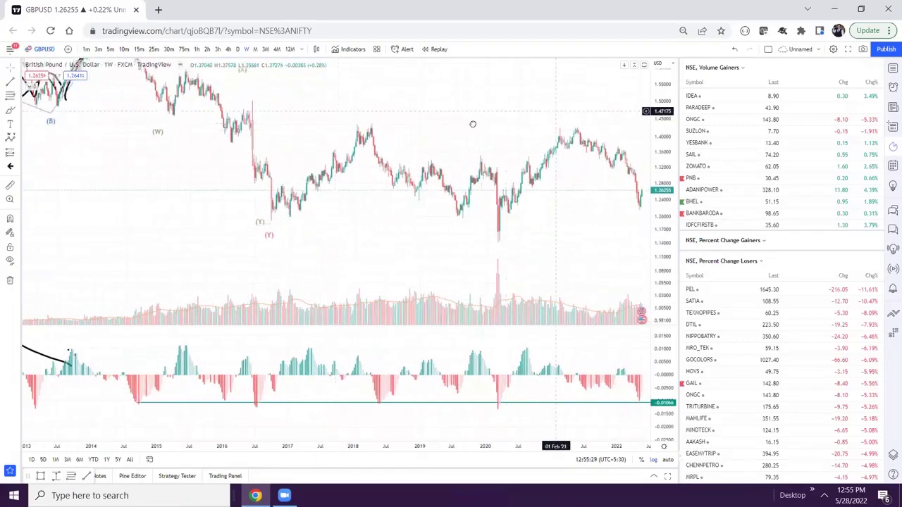
scroll(473, 124, right, 6)
drag(417, 199, 427, 193)
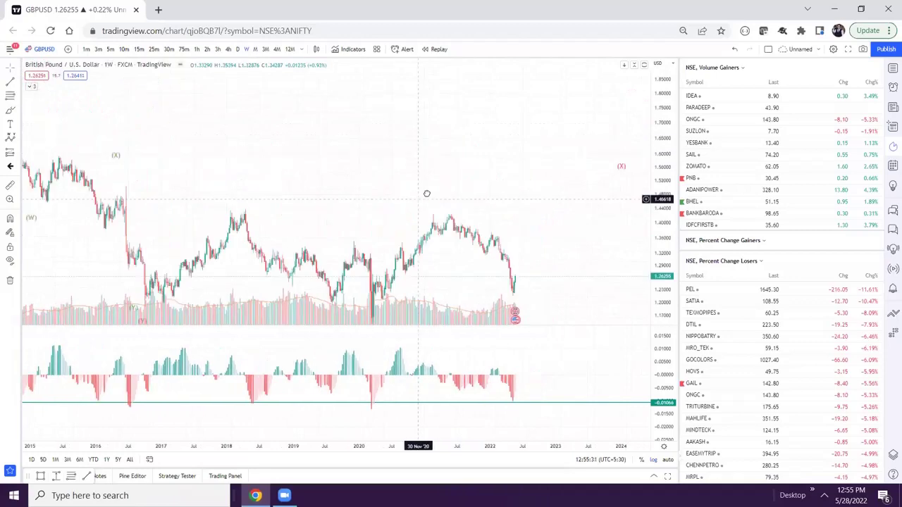
drag(629, 164, 475, 196)
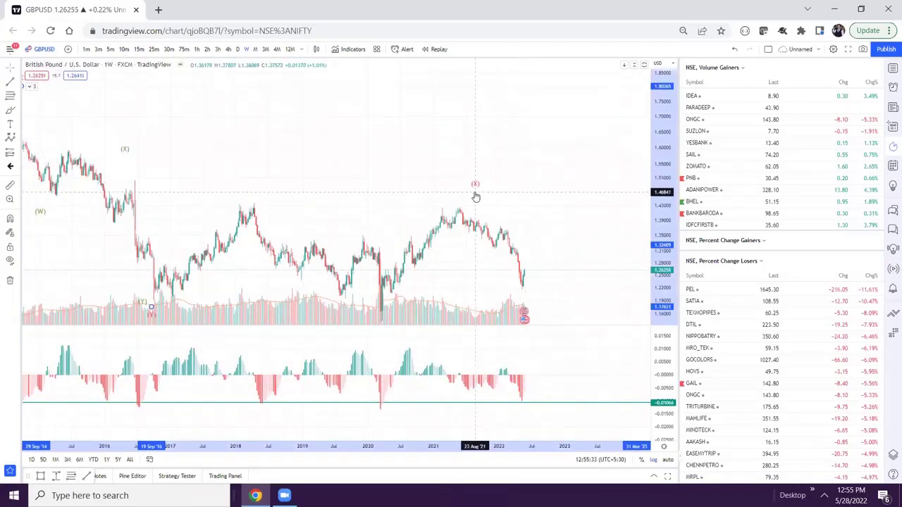
Review the 2009–2014 (A)-(B)-(C) structure ending at the first red (X), and the following decline to the red (Y) low.
drag(405, 198, 450, 165)
drag(341, 240, 493, 189)
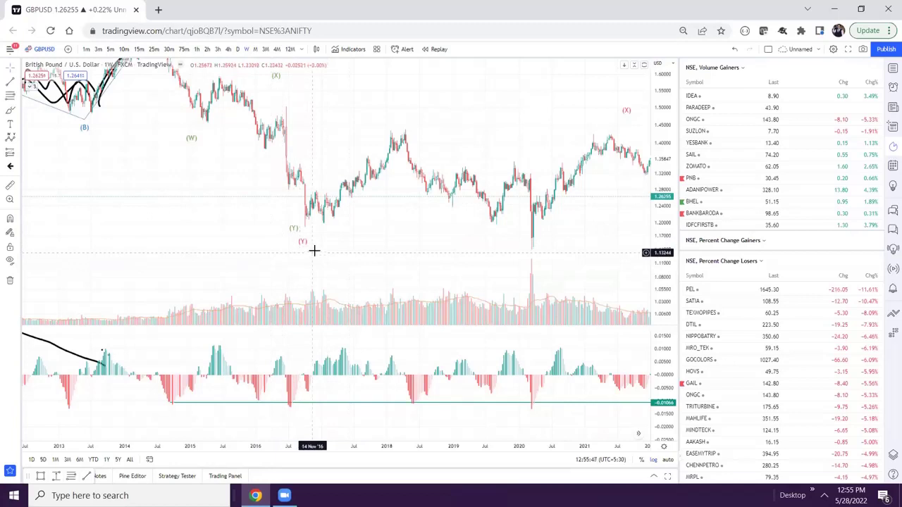
mouse_move(327, 250)
mouse_down()
mouse_move(360, 253)
mouse_move(321, 248)
mouse_move(339, 245)
mouse_move(328, 241)
mouse_up()
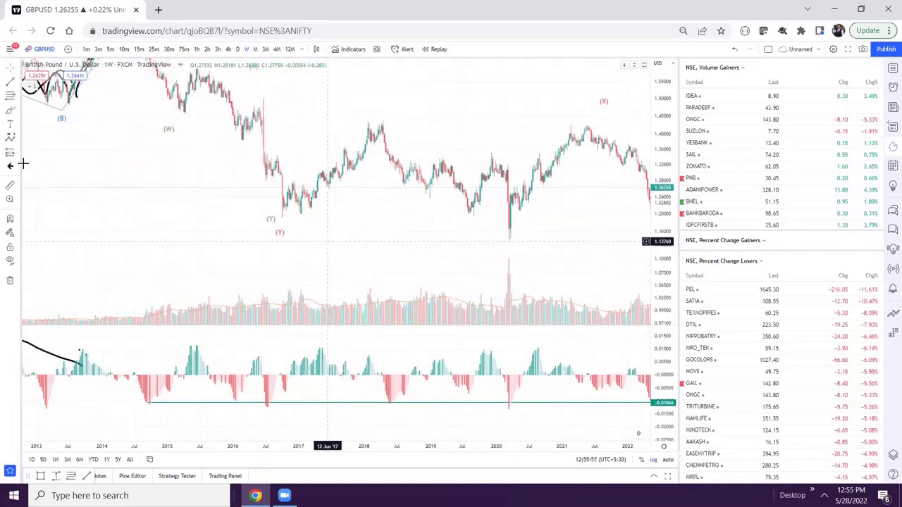
drag(90, 159, 71, 174)
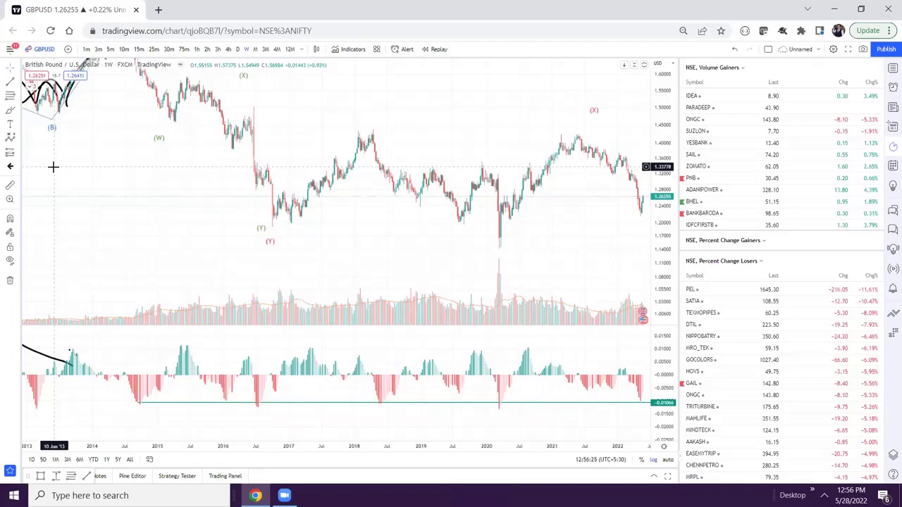
drag(53, 166, 330, 205)
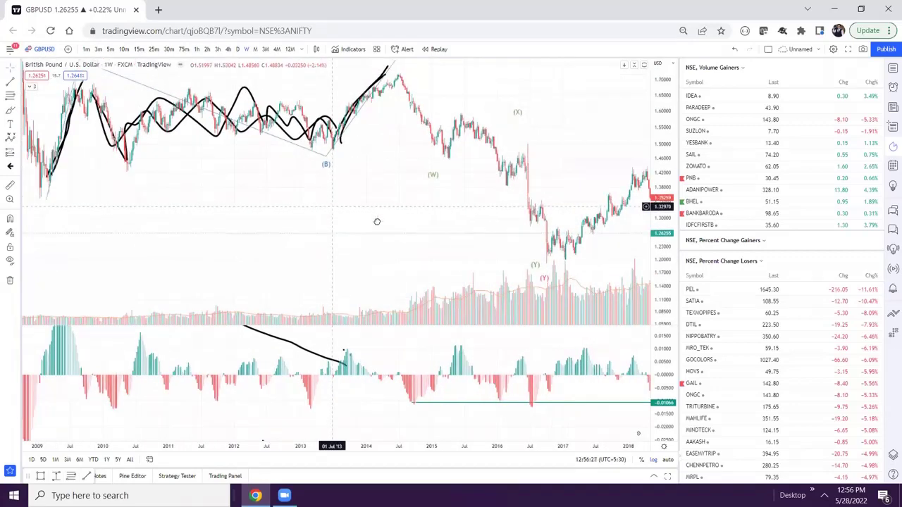
drag(377, 222, 395, 215)
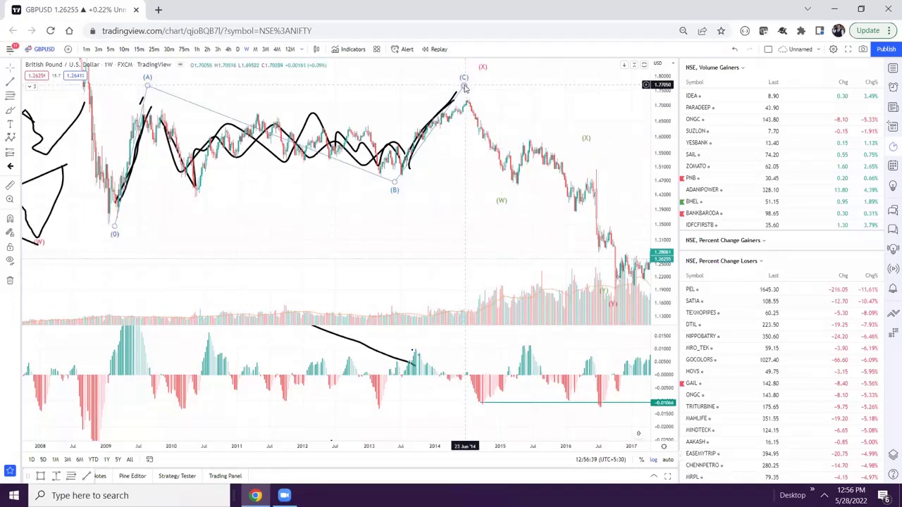
drag(394, 95, 343, 142)
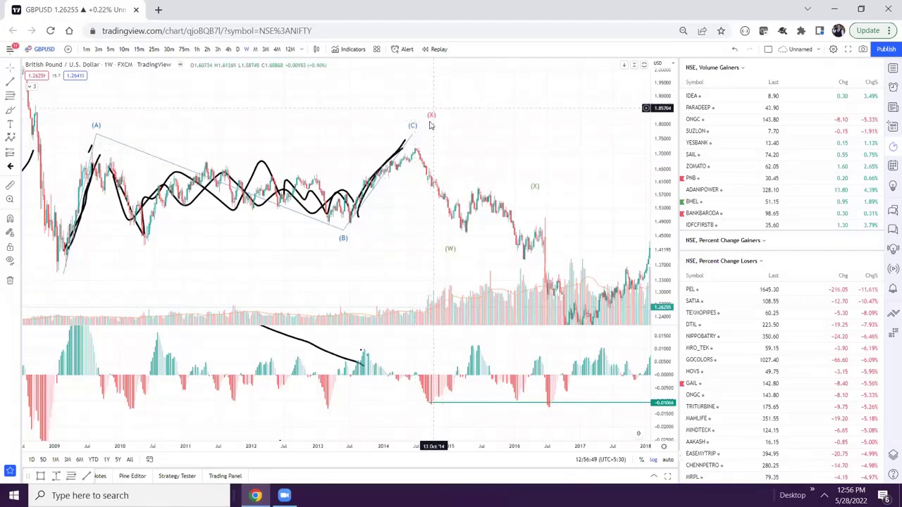
drag(437, 128, 402, 105)
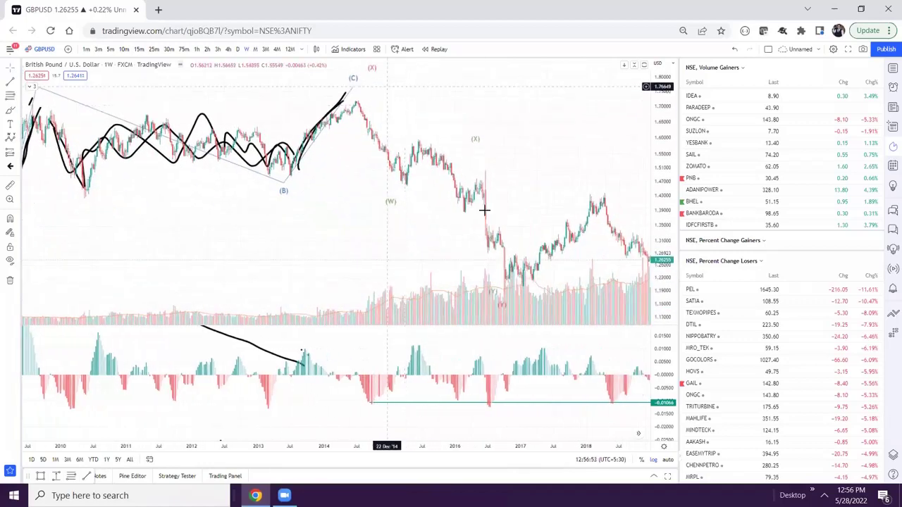
drag(457, 263, 445, 243)
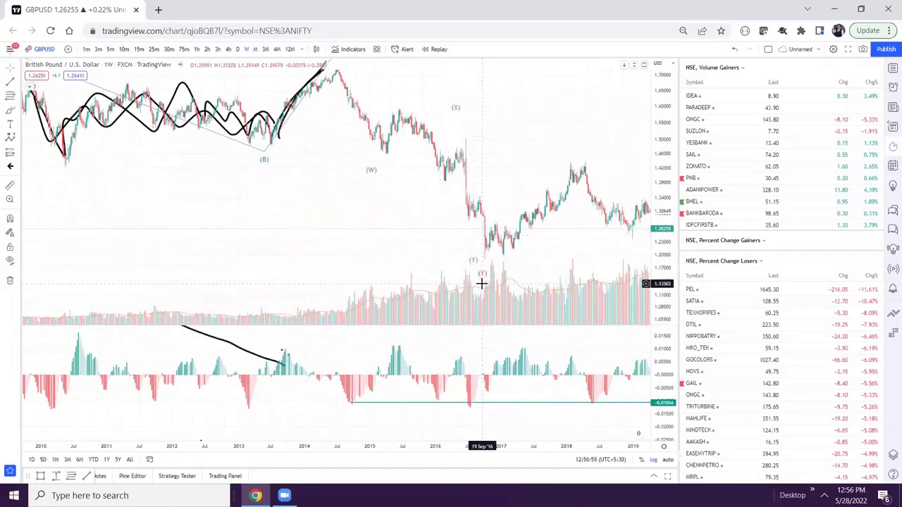
Trace the larger correction from the 2014 high through the red (Y) low to the red (X) above the 2021 high.
drag(658, 146, 658, 169)
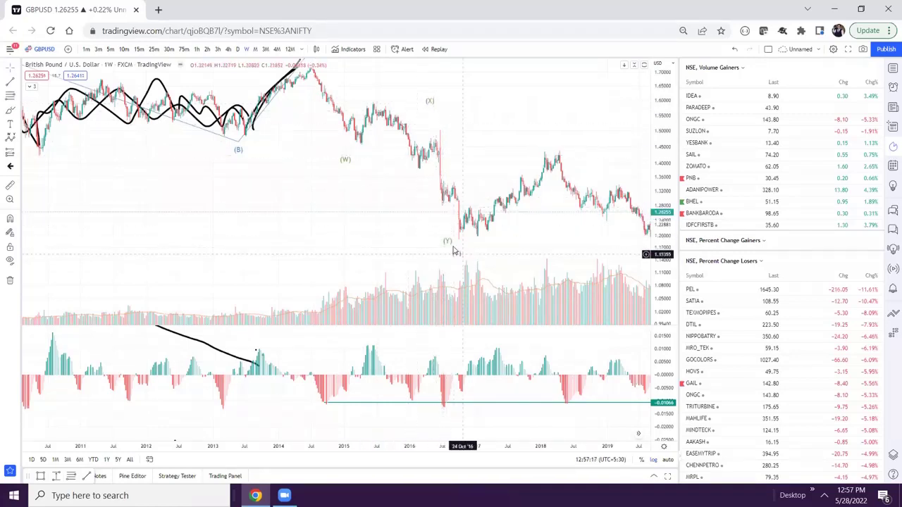
drag(458, 257, 495, 230)
drag(354, 187, 364, 240)
scroll(363, 240, left, 1)
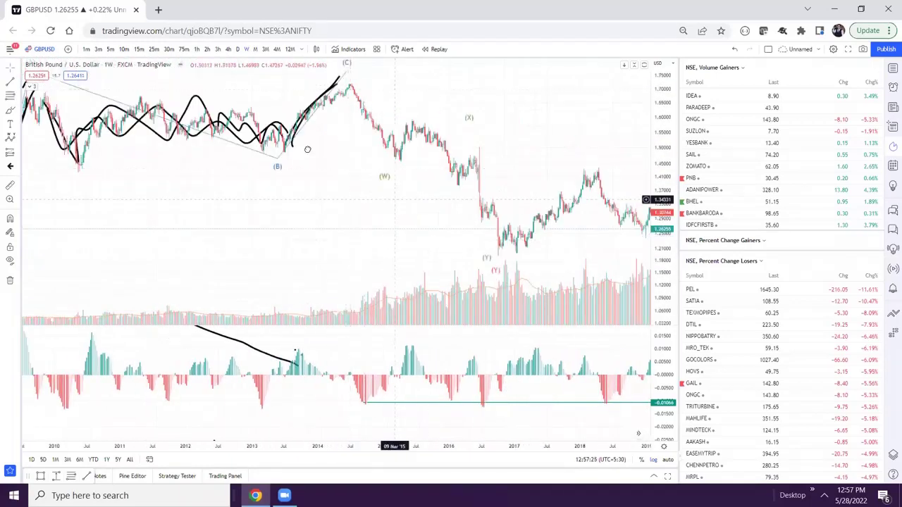
scroll(423, 228, right, 4)
scroll(324, 212, right, 4)
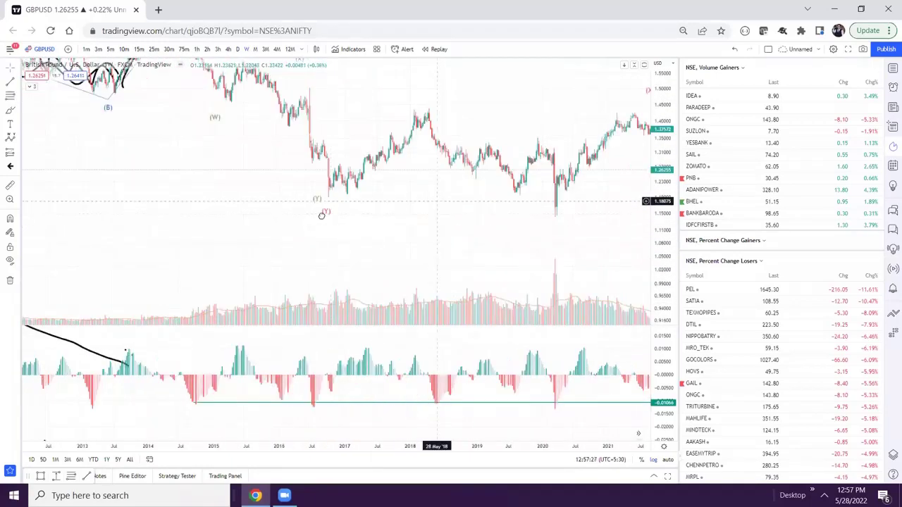
scroll(599, 113, right, 4)
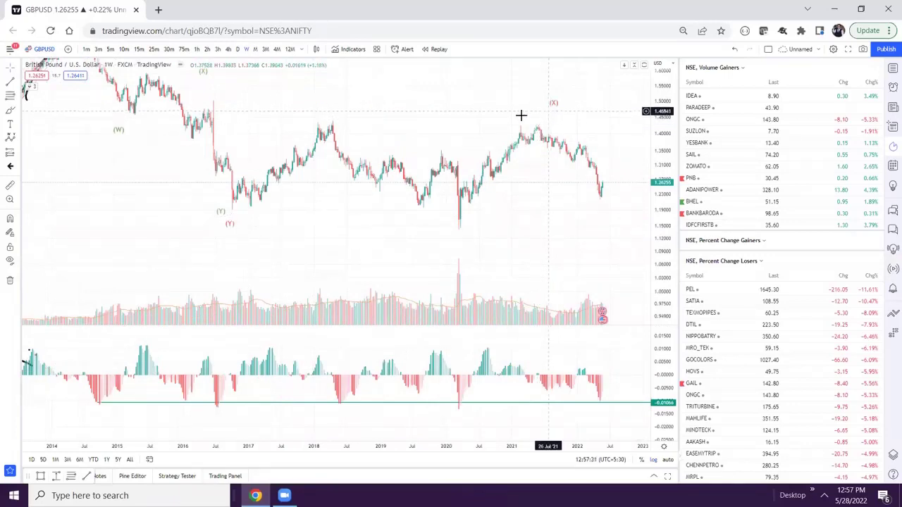
drag(278, 229, 342, 195)
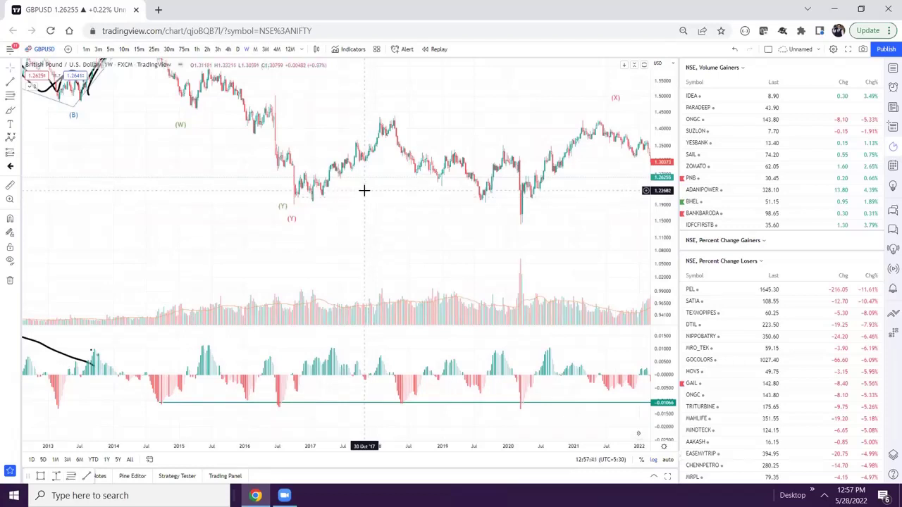
Add a text note in the empty area below the (W) label, headed WXYXZ.
drag(364, 190, 369, 195)
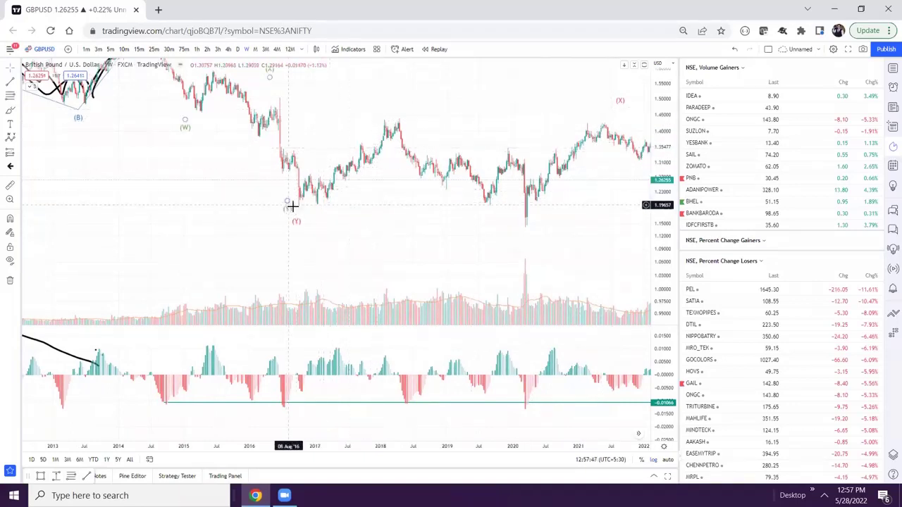
click(18, 134)
click(120, 206)
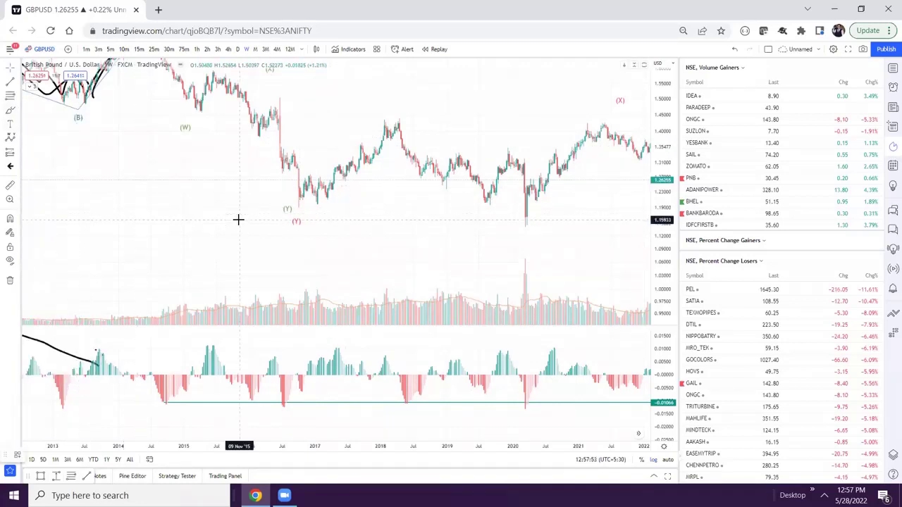
click(151, 197)
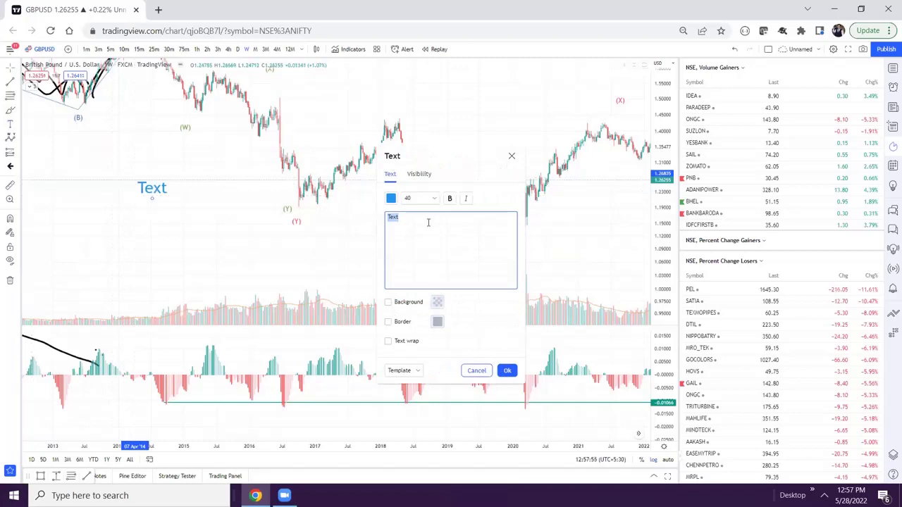
click(427, 223)
key(BackSpace)
key(BackSpace)
key(BackSpace)
key(BackSpace)
text(WXYX)
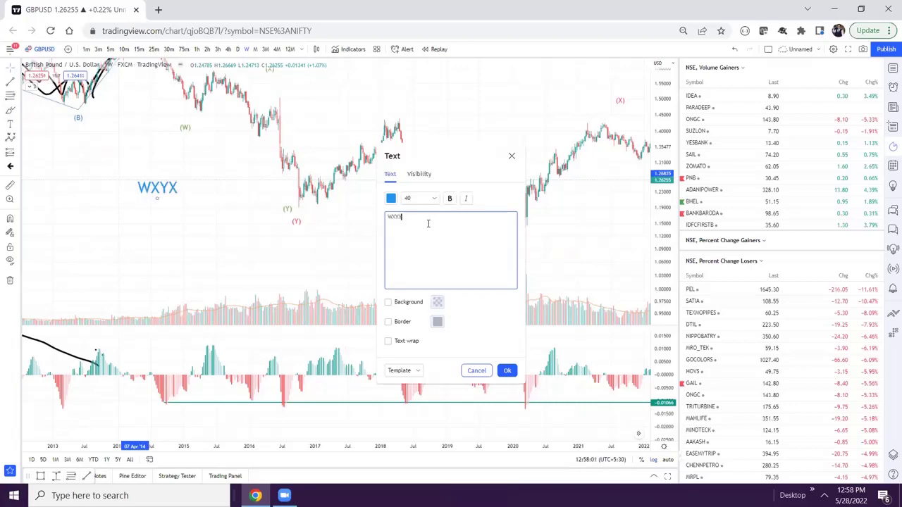
text(Z  )
List the waves W, x, y, x and z on separate lines under the note's heading.
text(W)
key(BackSpace)
text(W -)
key(Return)
text(X-)
key(Return)
text(y- )
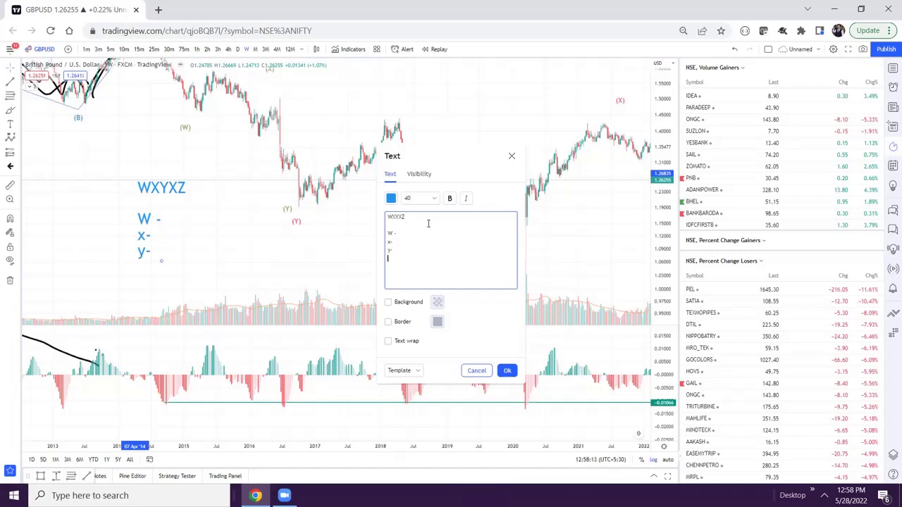
text(x )
text(z)
text(-)
Enter ABC beside the note's first x and WXYXZ beside its y.
key(Up)
key(Down)
text(ABC y- W)
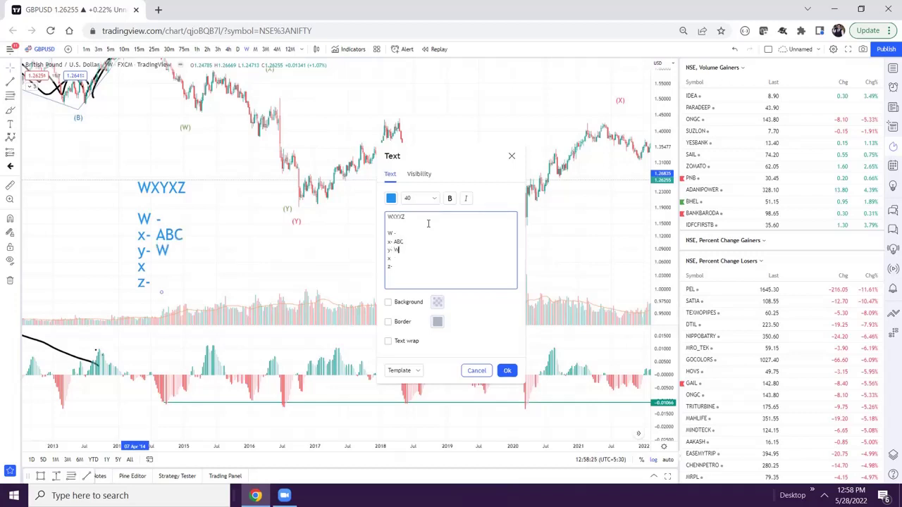
text(XY)
text(XZ)
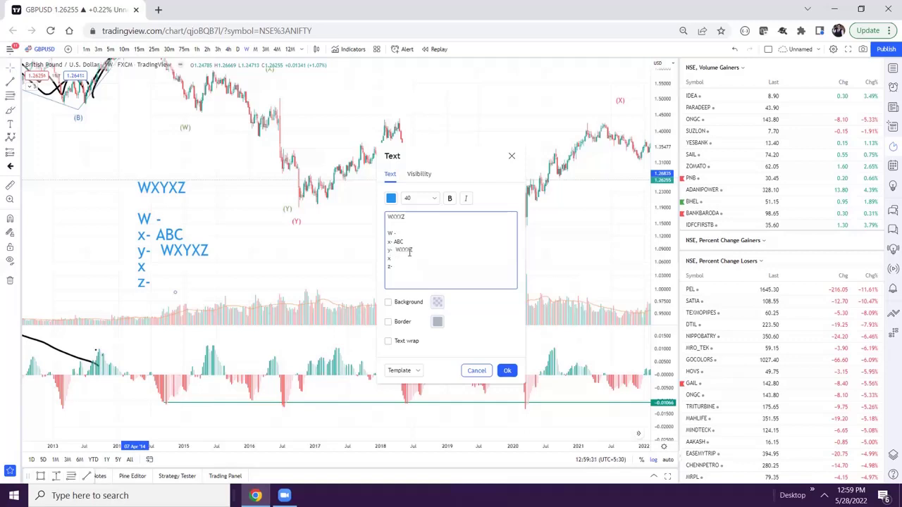
click(415, 250)
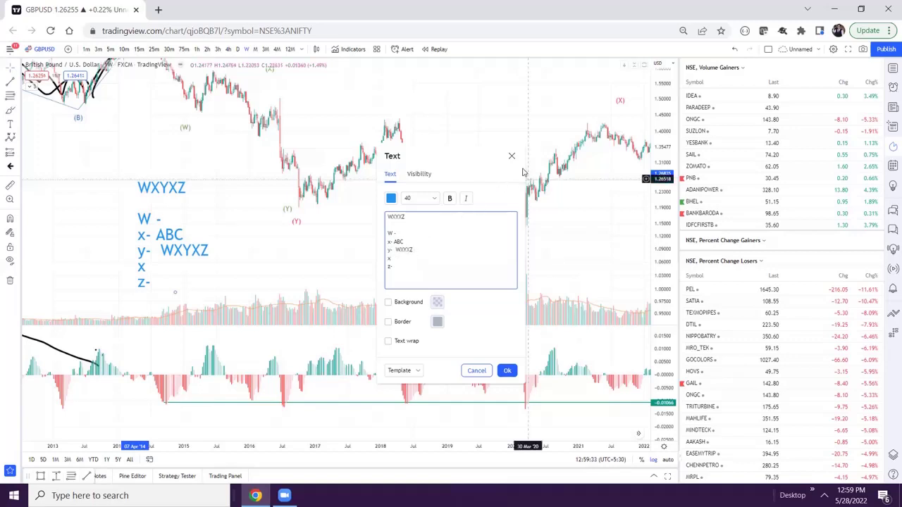
Shift the wave breakdown note slightly upward beneath the (W) label.
drag(527, 205, 445, 223)
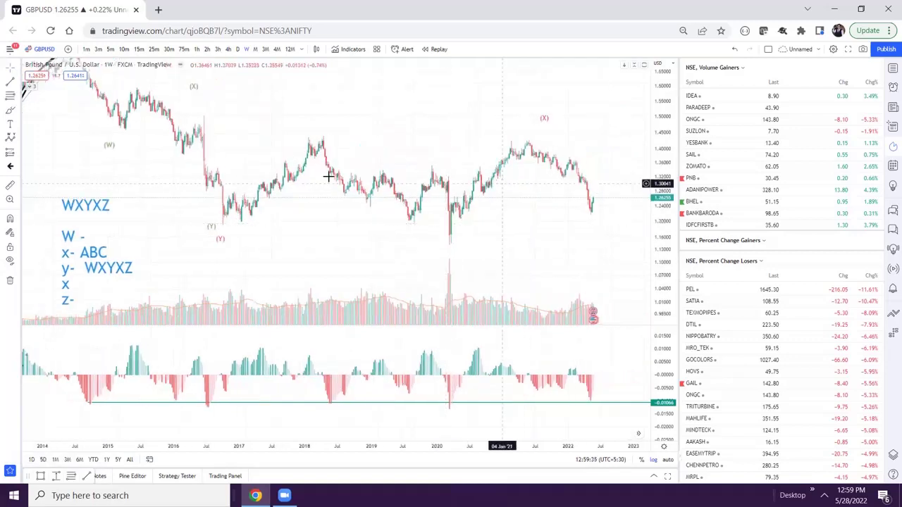
drag(366, 182, 425, 176)
drag(300, 160, 327, 172)
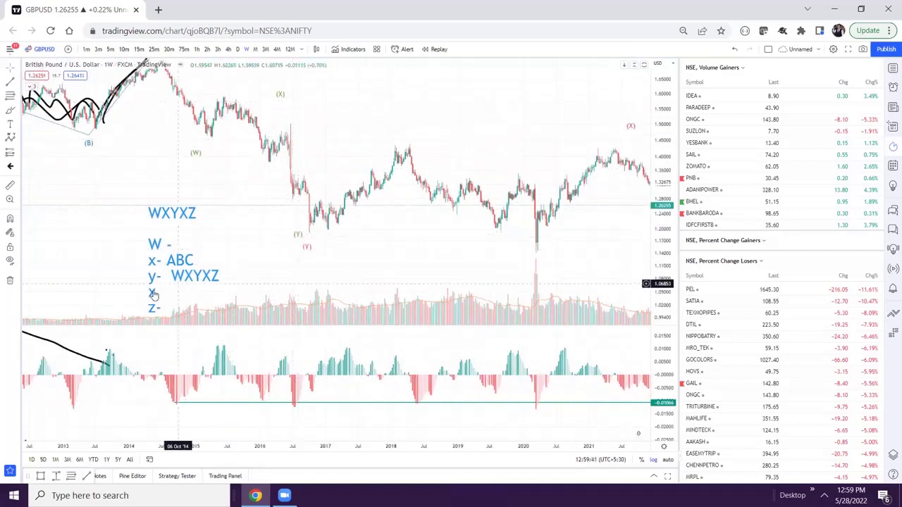
drag(165, 284, 163, 279)
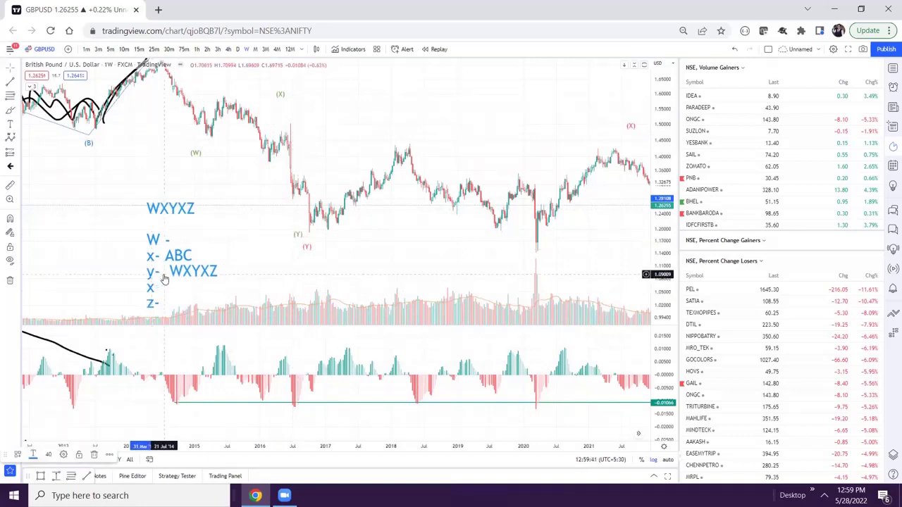
Shorten the note's y entry to WXY.
double_click(214, 274)
click(428, 250)
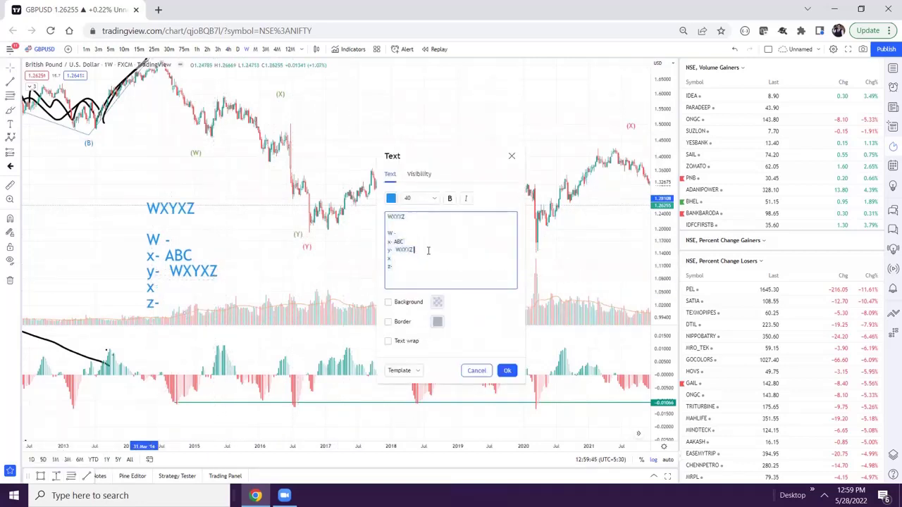
key(BackSpace)
key(BackSpace)
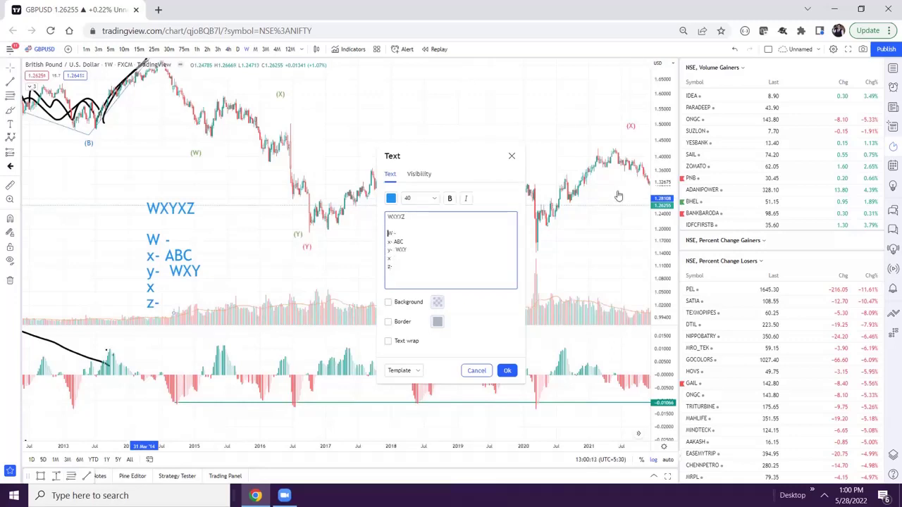
key(ctrl+a)
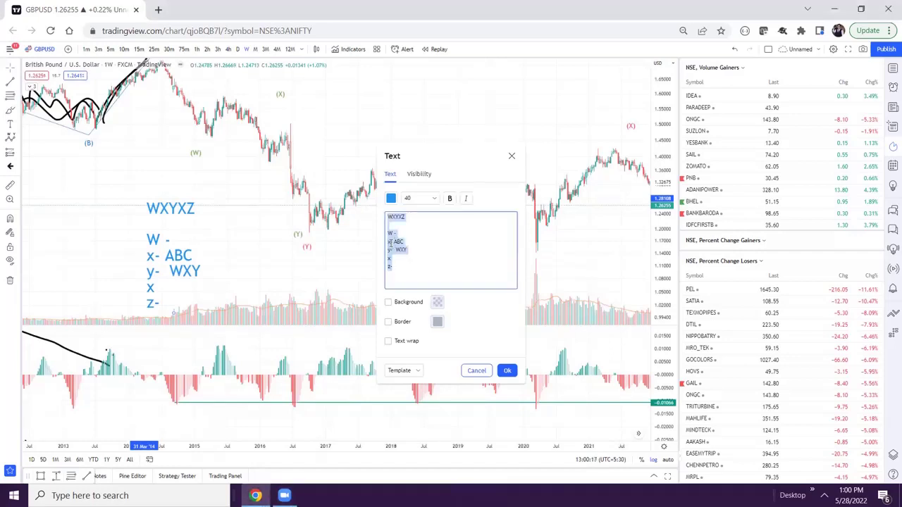
click(389, 242)
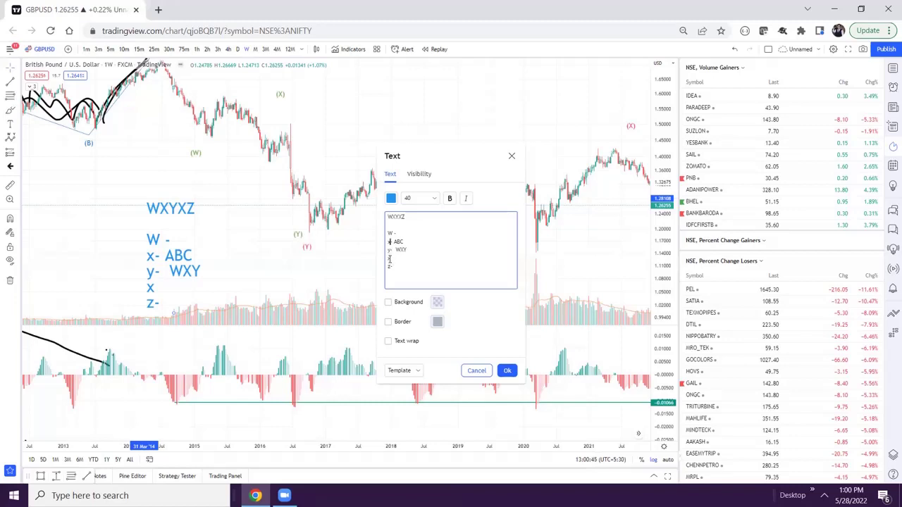
drag(509, 165, 517, 163)
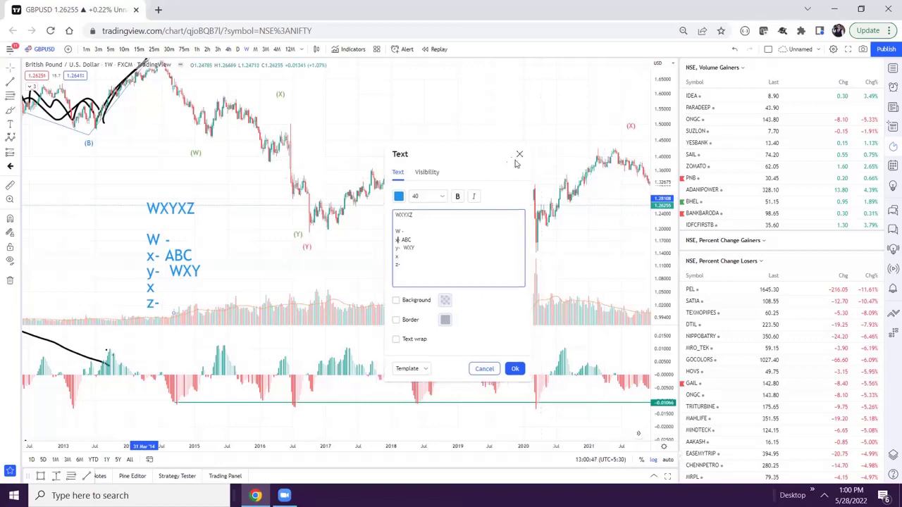
Compare the note's x and y entries with the 2009–2014 (A)-(B)-(C) structure and the decline to the red (Y) low.
drag(314, 177, 406, 197)
drag(214, 147, 279, 192)
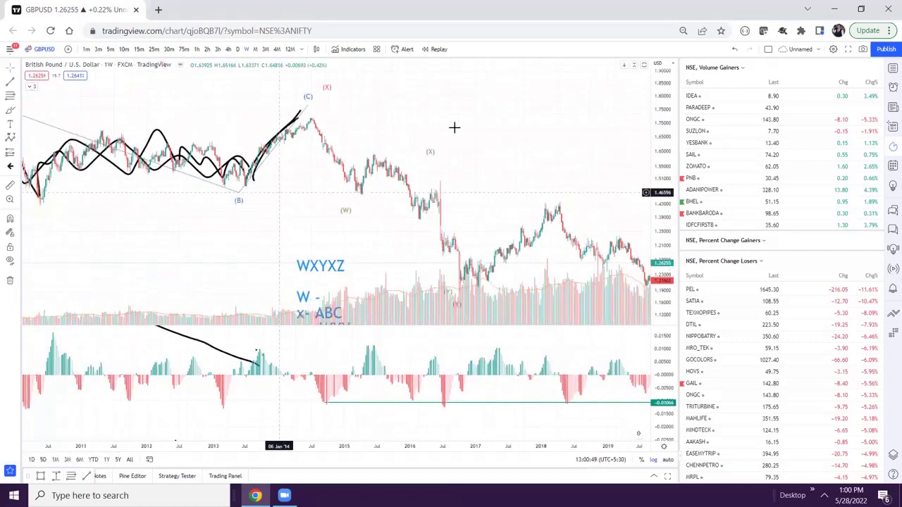
drag(353, 109, 457, 134)
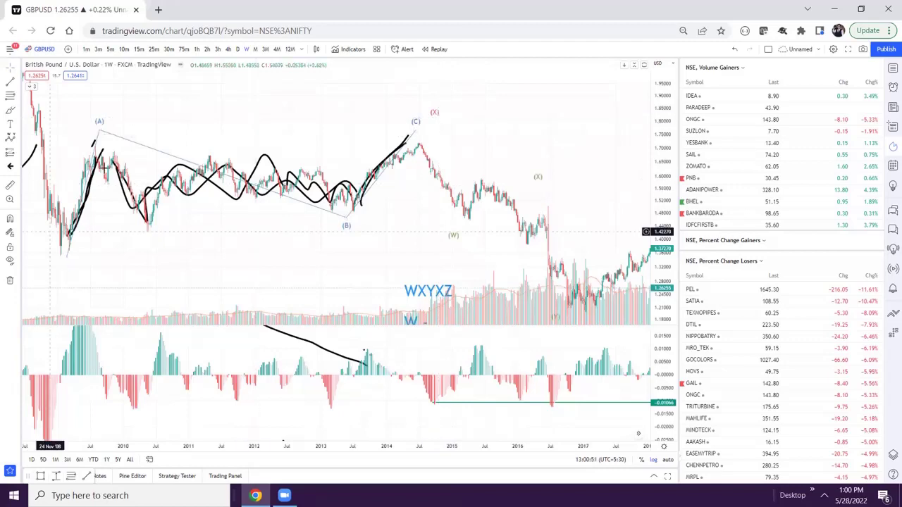
drag(537, 116, 257, 73)
drag(474, 122, 372, 118)
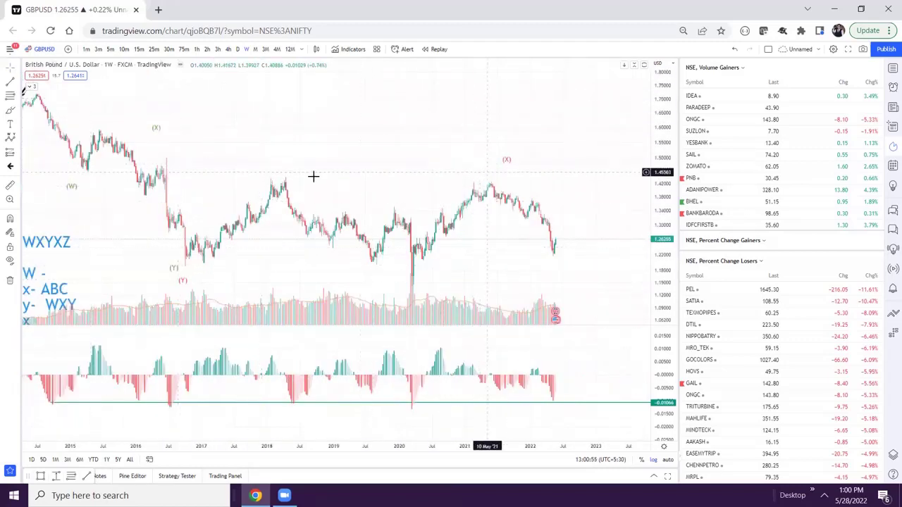
drag(332, 172, 412, 130)
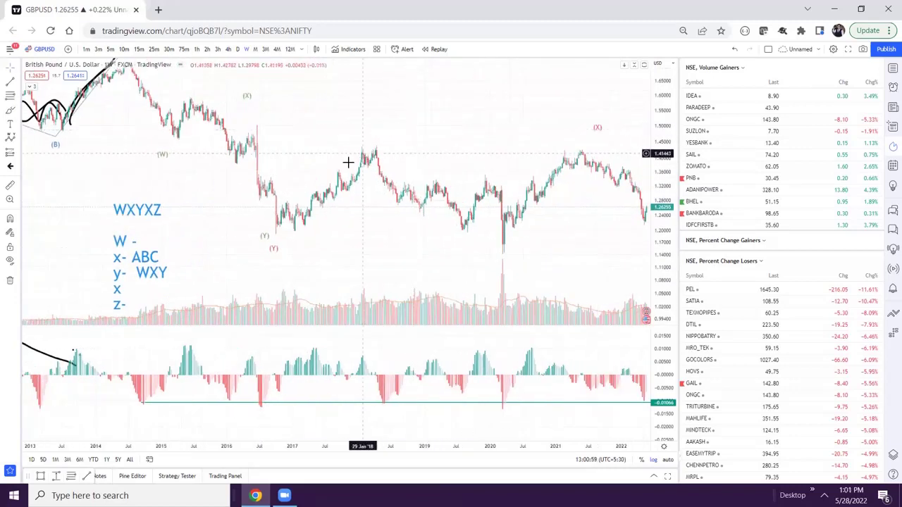
drag(264, 190, 256, 230)
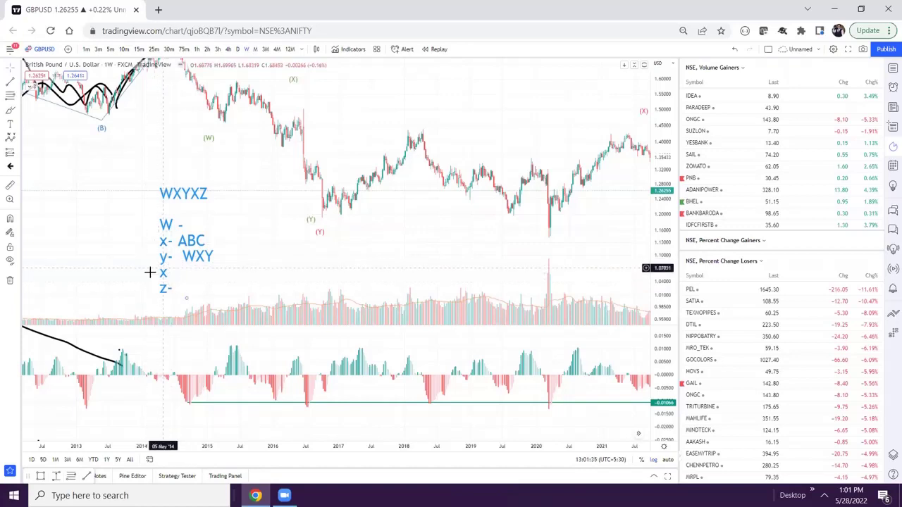
Compare the 2009–2014 (A)-(B)-(C) structure with the price swings between the late-2016 red (Y) and the 2021 red (X).
mouse_move(413, 195)
mouse_down()
mouse_move(288, 196)
mouse_move(322, 216)
mouse_up()
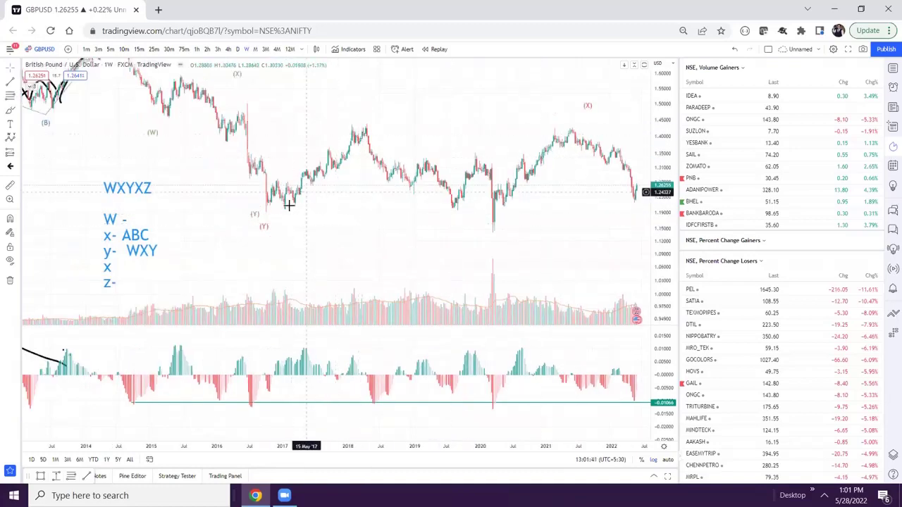
drag(300, 160, 513, 171)
drag(207, 169, 319, 226)
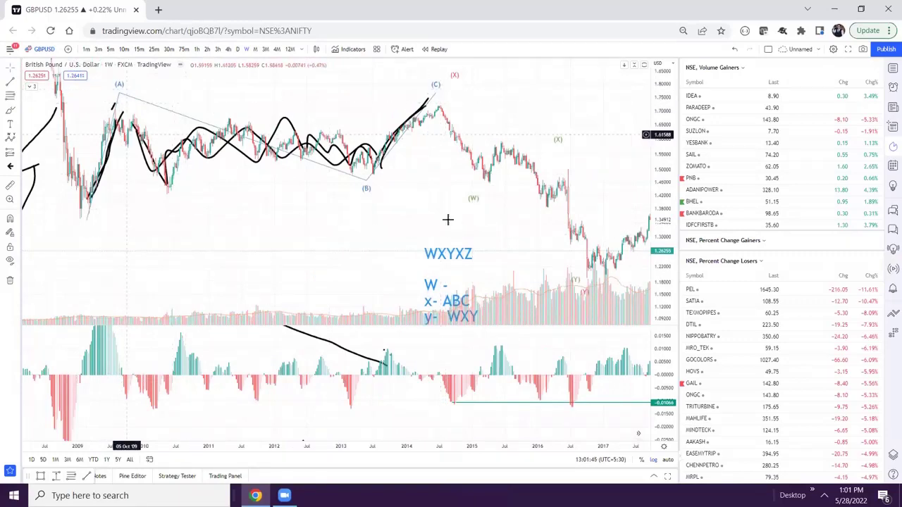
scroll(495, 214, right, 8)
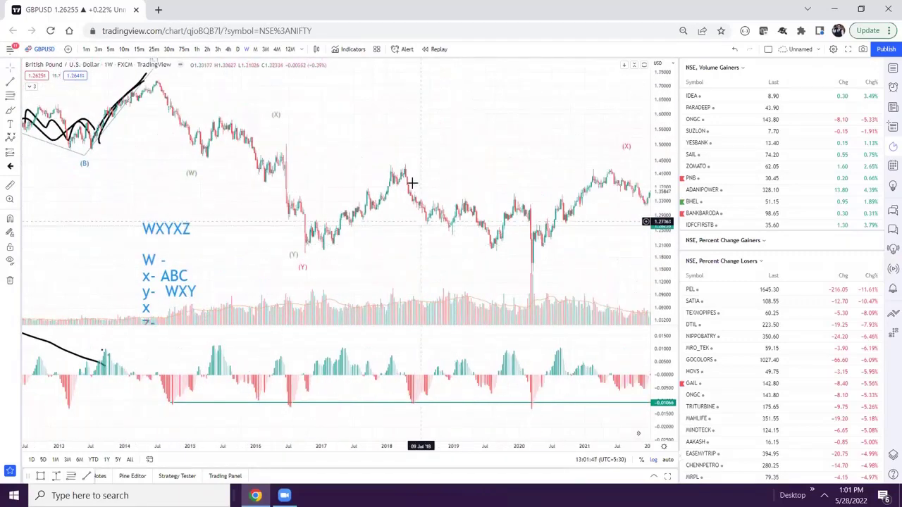
scroll(455, 282, right, 2)
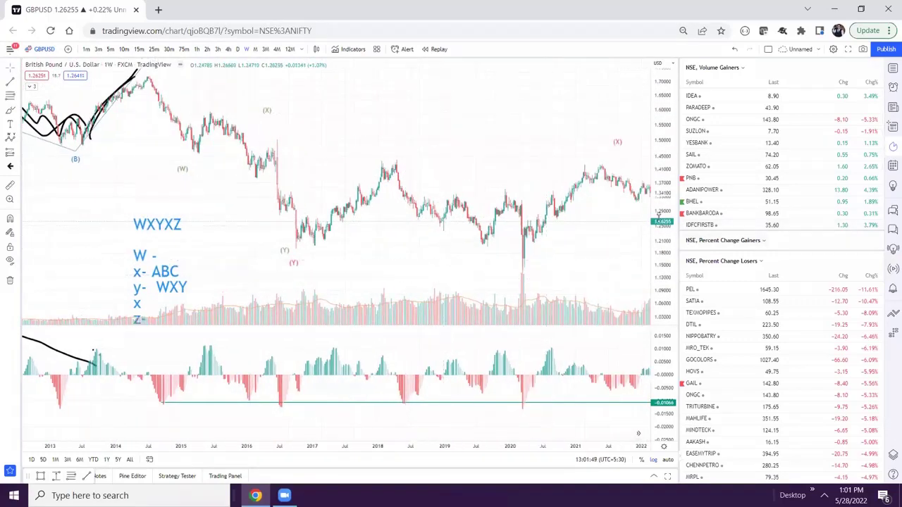
scroll(513, 223, right, 4)
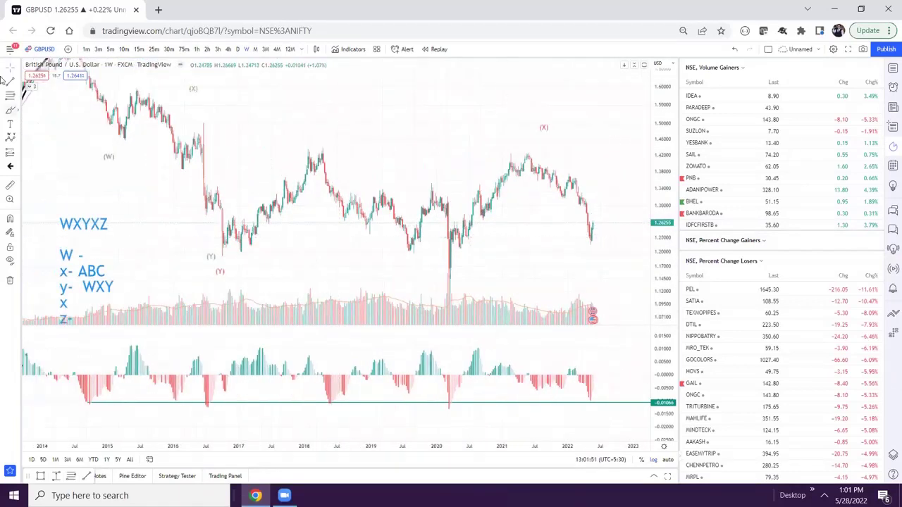
Brush a freehand path from the red (Y) low up to the 2018 high and down in zigzags to the 2020 low.
click(13, 109)
click(42, 109)
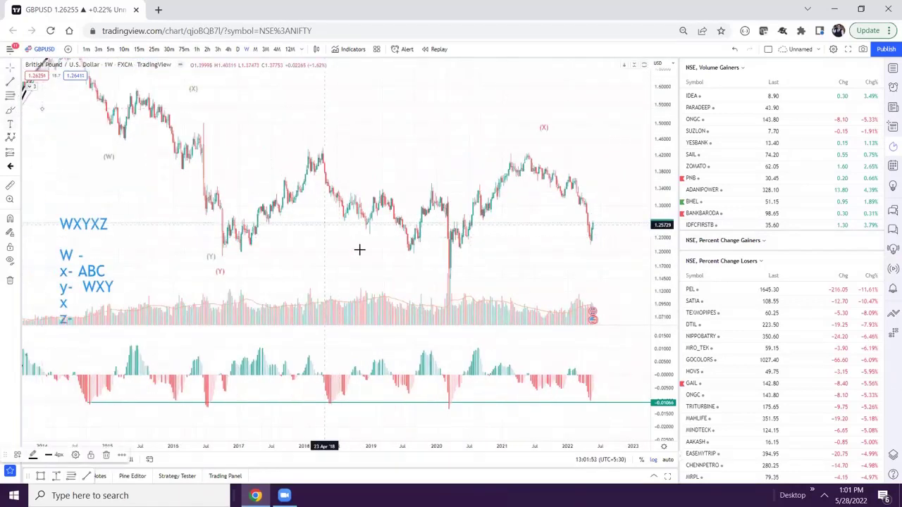
mouse_move(211, 244)
mouse_down()
mouse_move(322, 153)
mouse_move(346, 212)
mouse_move(405, 204)
mouse_move(445, 246)
mouse_up()
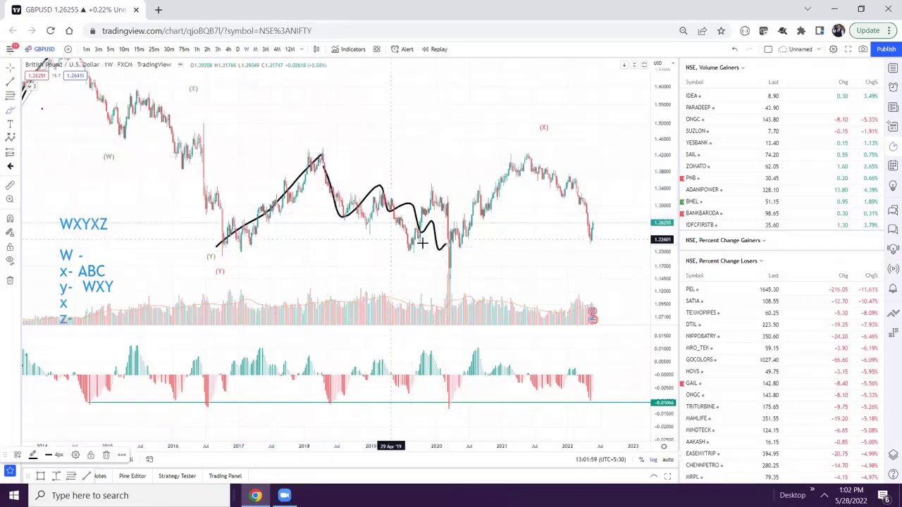
click(417, 251)
drag(435, 191, 449, 236)
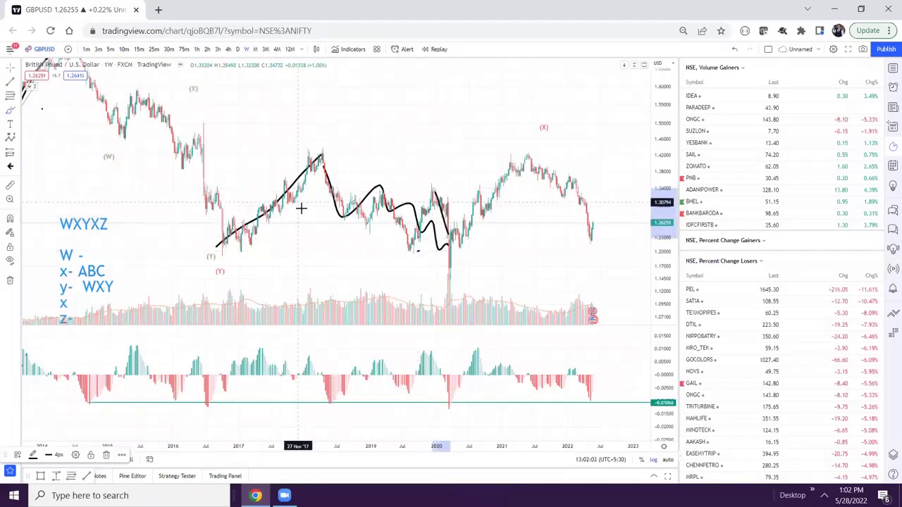
Undo the brush strokes drawn over the 2016–2020 price swings.
key(Escape)
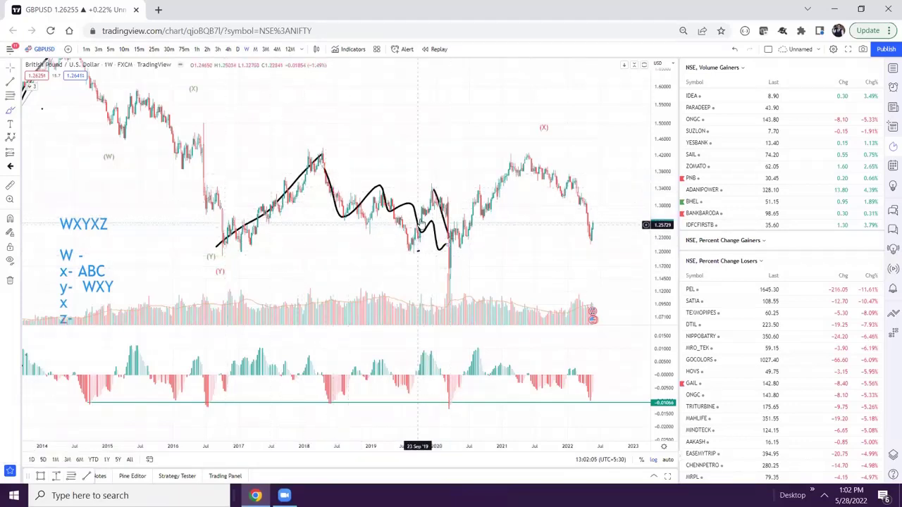
drag(408, 226, 412, 204)
right_click(421, 125)
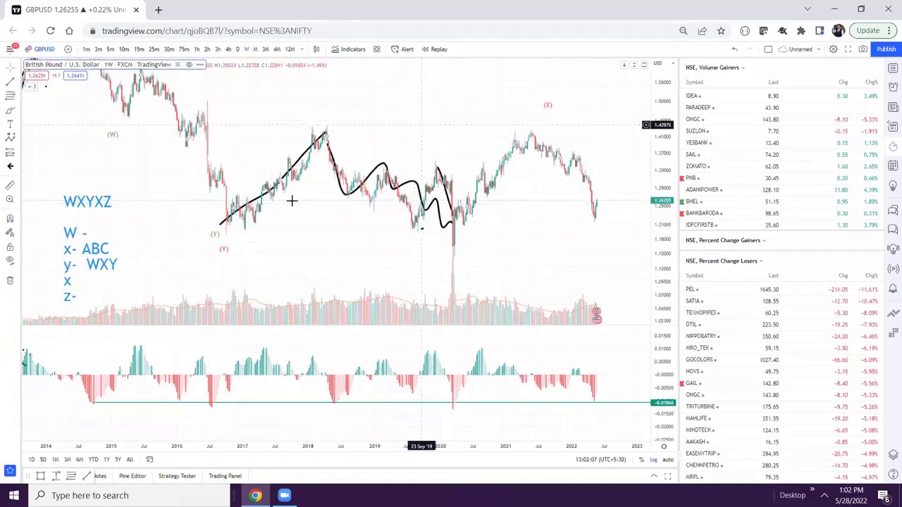
click(311, 212)
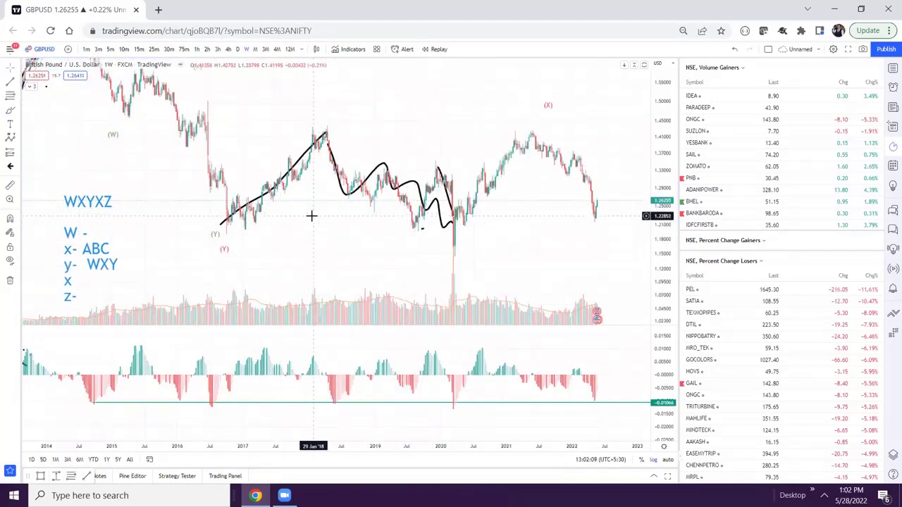
key(ctrl+z)
key(ctrl+z)
key(ctrl+z)
drag(305, 223, 311, 206)
key(ctrl+z)
key(ctrl+z)
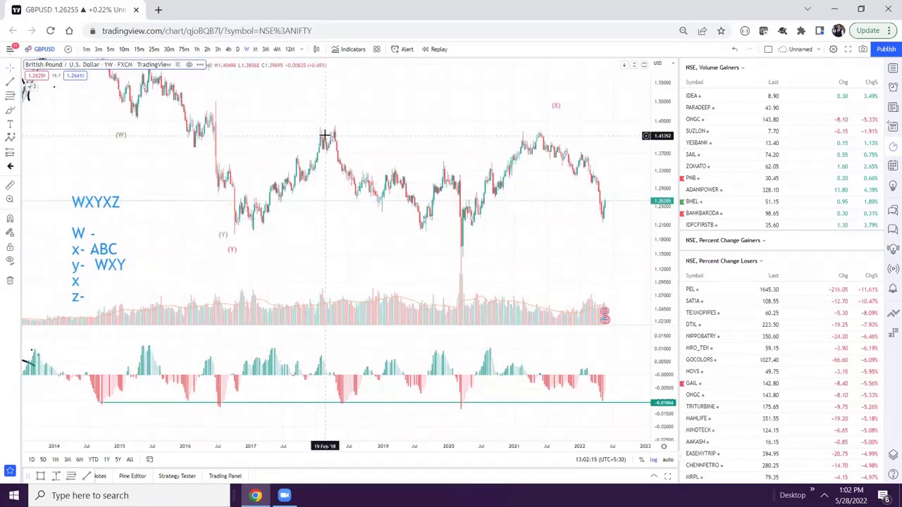
Try a freehand brush path up to the 2018 high and through the zigzags to late 2019, and undo it.
drag(316, 205, 317, 201)
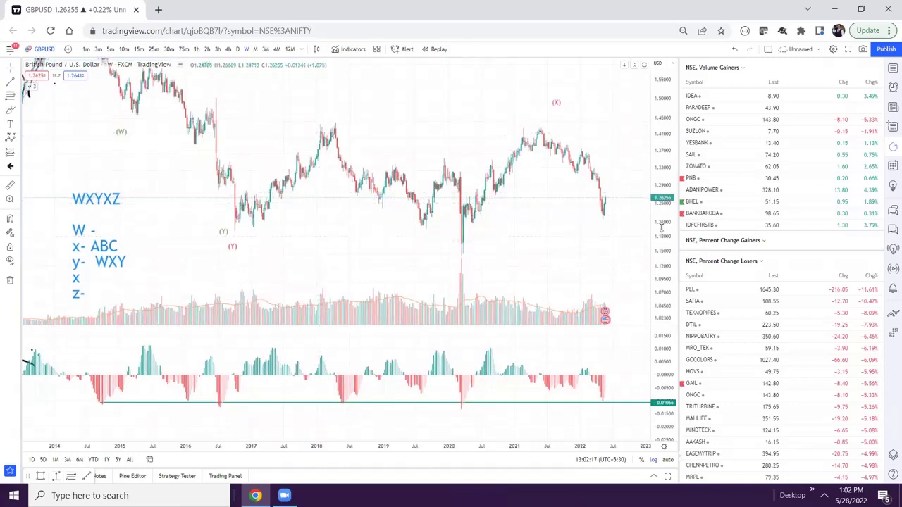
drag(659, 219, 656, 179)
drag(369, 239, 340, 222)
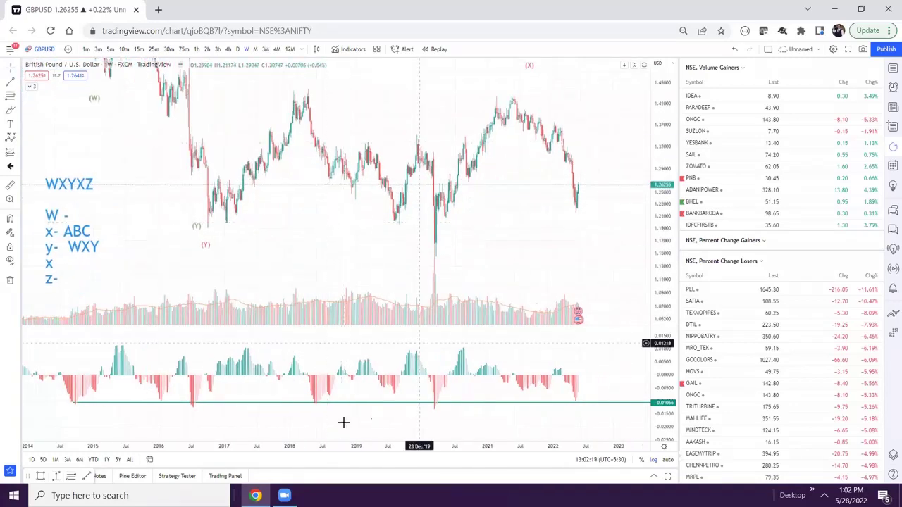
scroll(306, 371, up, 2)
drag(215, 193, 270, 203)
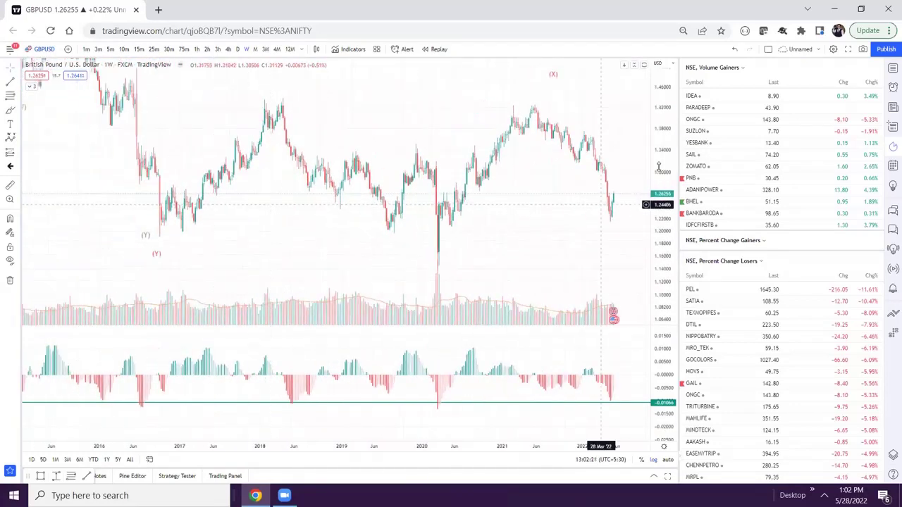
drag(663, 116, 659, 159)
drag(236, 206, 265, 217)
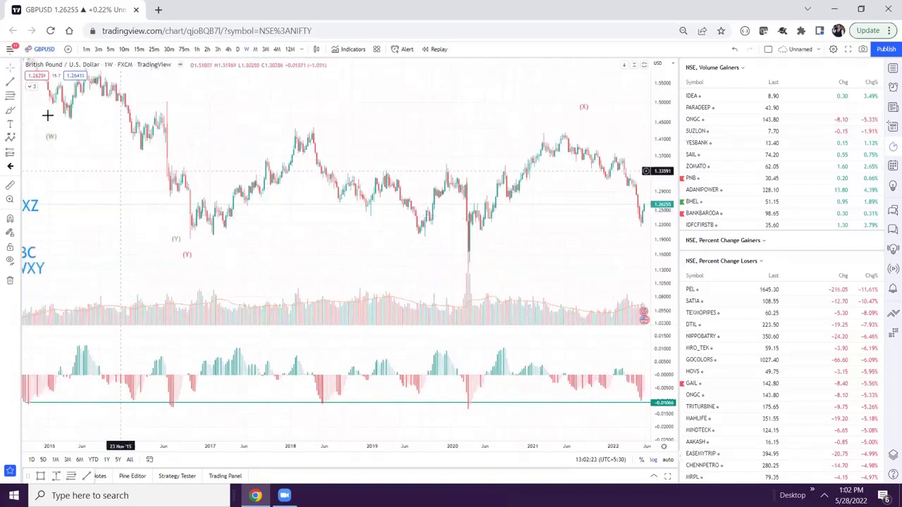
click(15, 111)
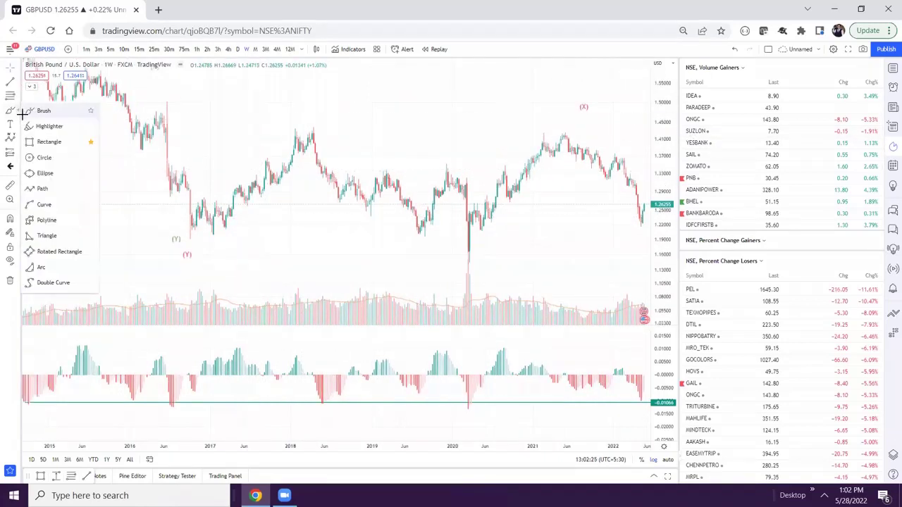
click(32, 111)
mouse_move(207, 219)
mouse_down()
mouse_move(312, 117)
mouse_move(338, 201)
mouse_move(400, 197)
mouse_move(424, 231)
mouse_move(451, 162)
mouse_up()
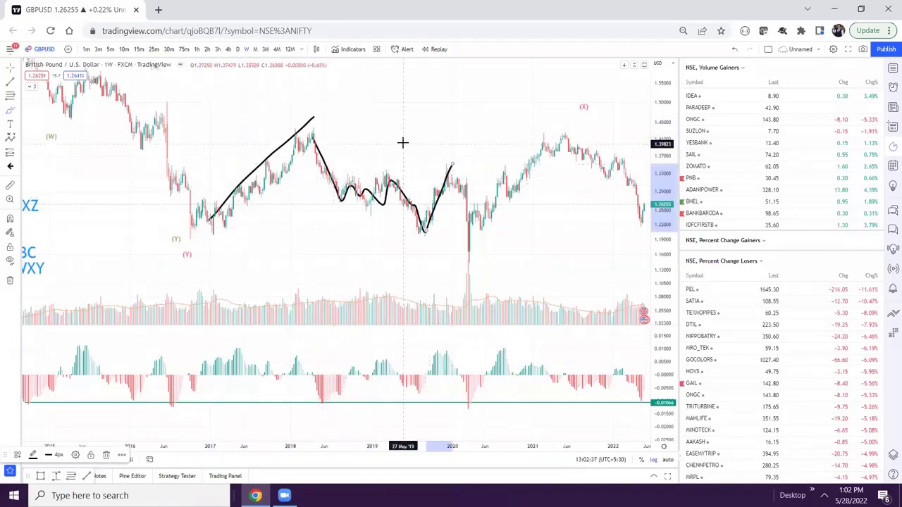
key(ctrl+z)
key(ctrl+z)
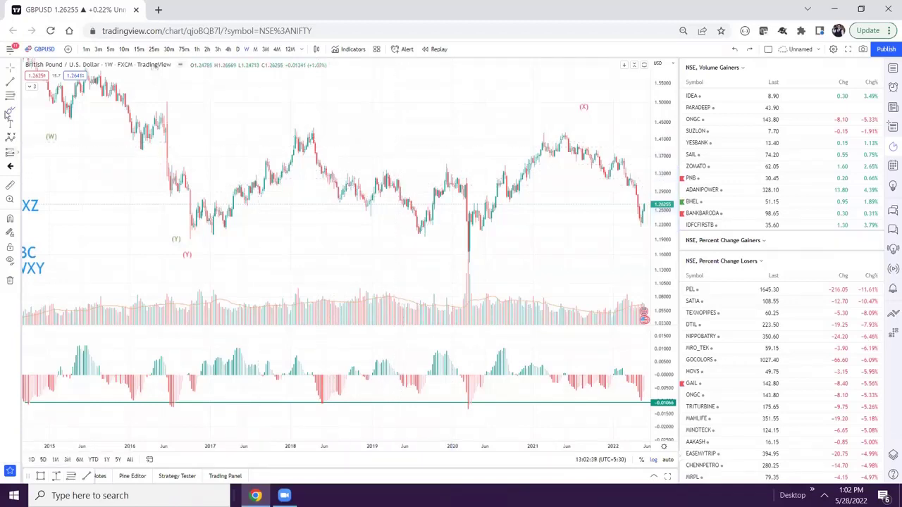
Draw two diverging trend lines around the 2018–2020 swings, one rising above the highs and one falling below the lows.
click(11, 83)
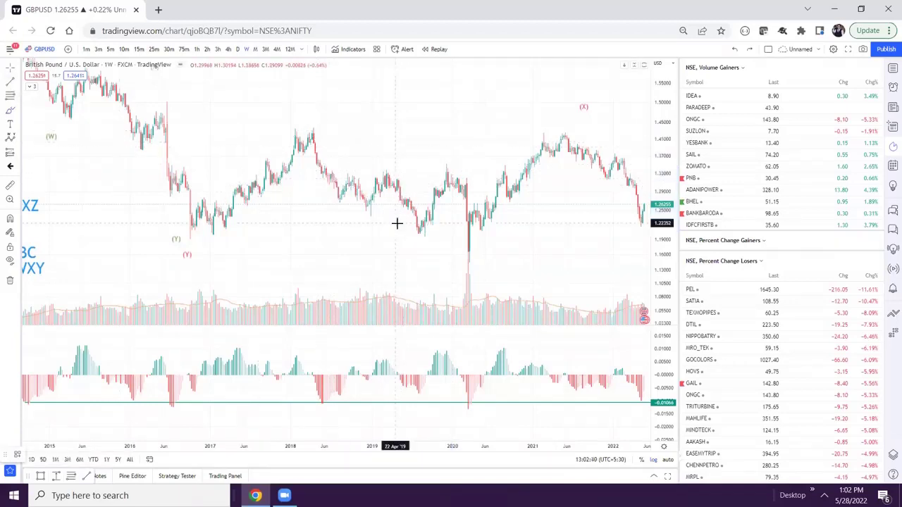
click(345, 178)
click(491, 155)
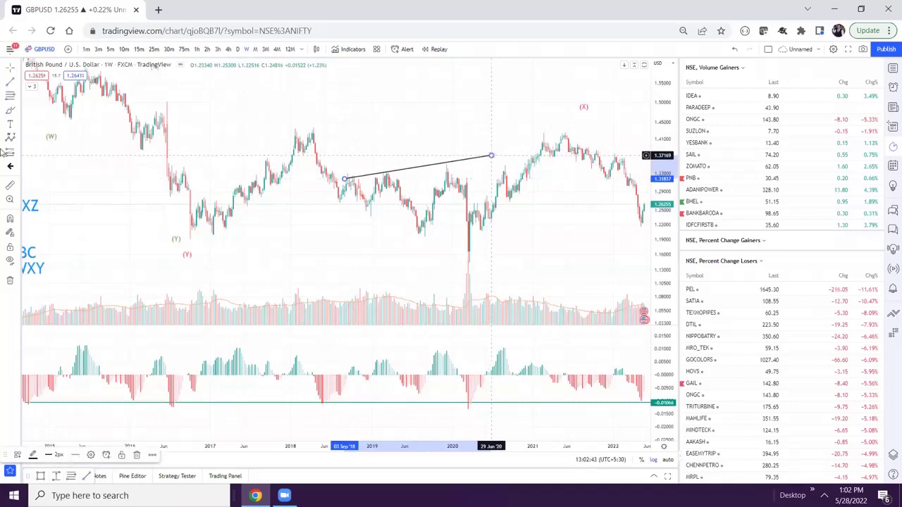
click(18, 68)
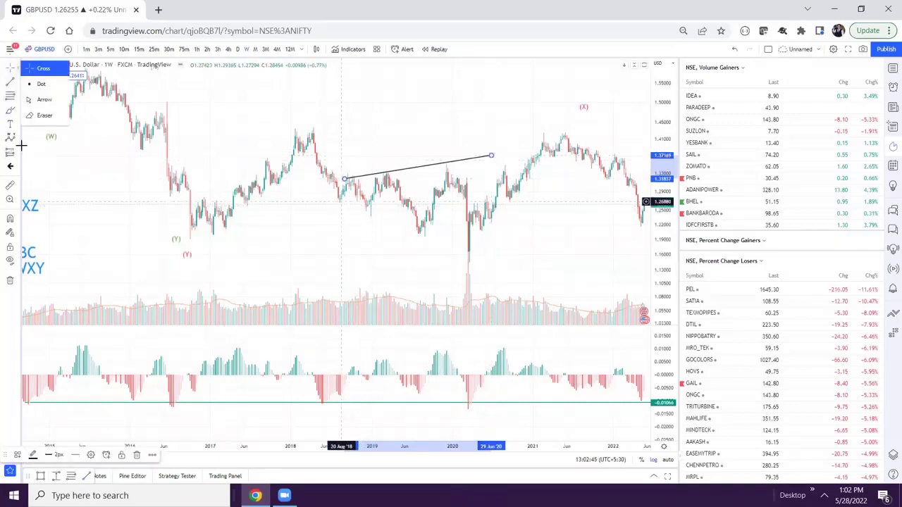
click(6, 88)
click(9, 84)
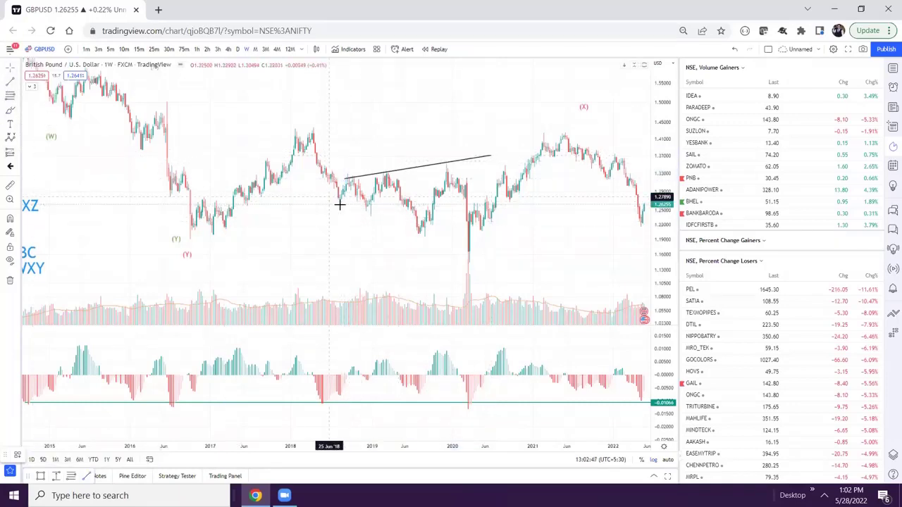
click(329, 197)
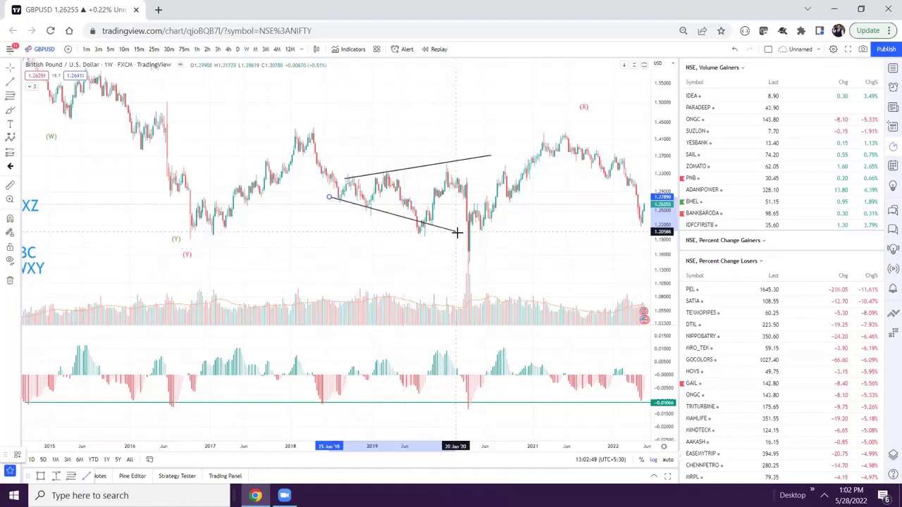
click(450, 247)
Place an Elliott Triangle Wave (ABCDE) on the swings between the diverging trend lines, from April 2018 to (E) in November 2019.
drag(397, 236, 359, 221)
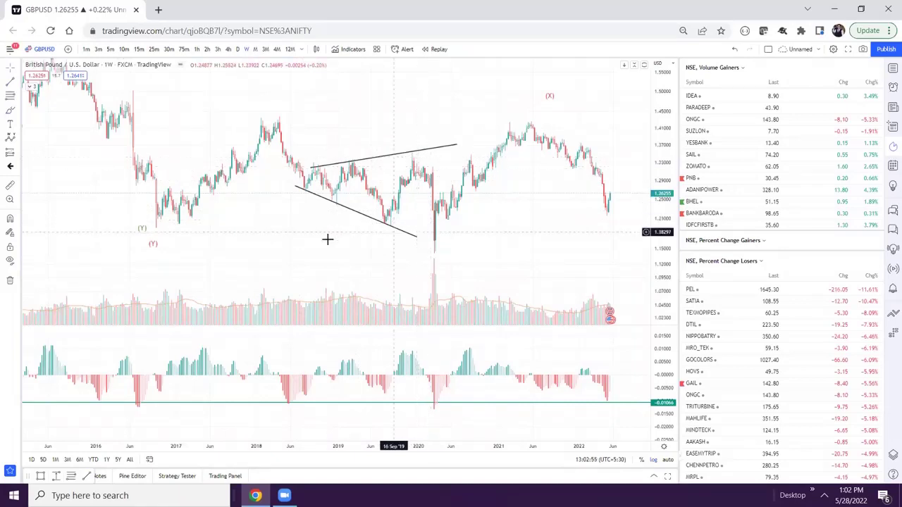
click(17, 140)
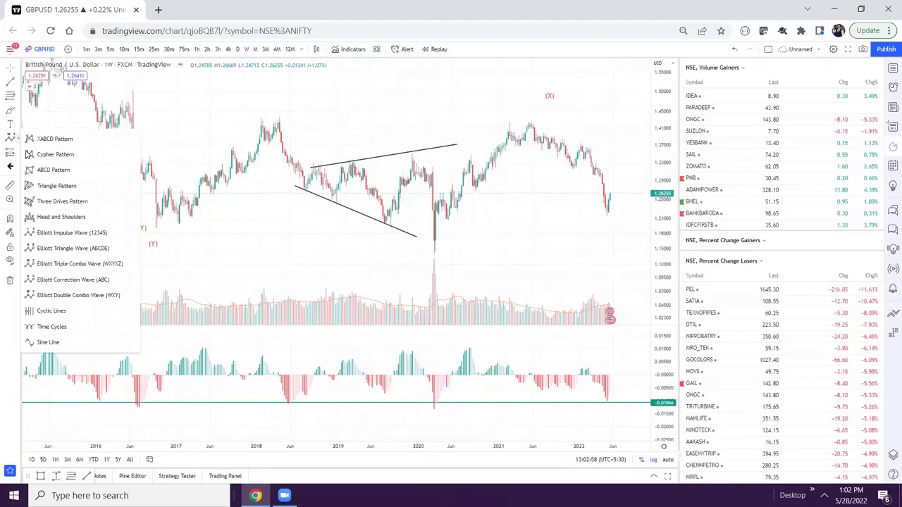
click(54, 249)
click(280, 198)
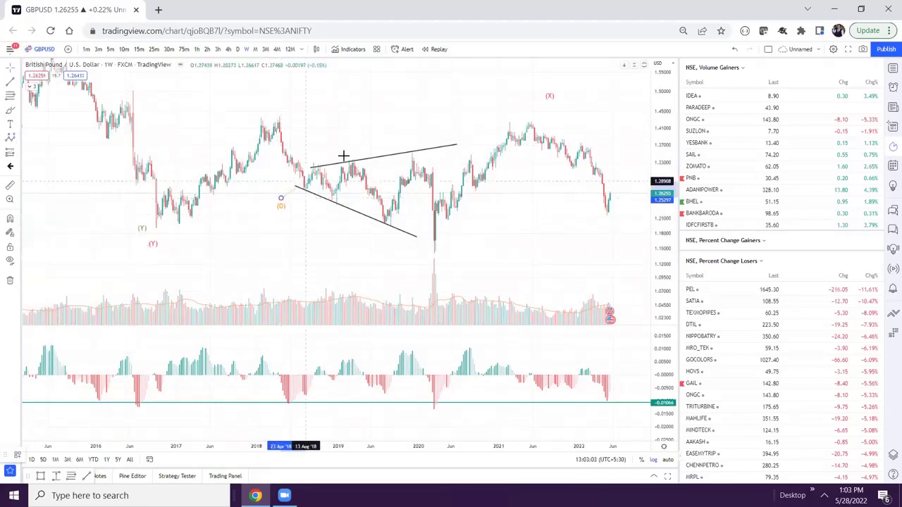
click(320, 148)
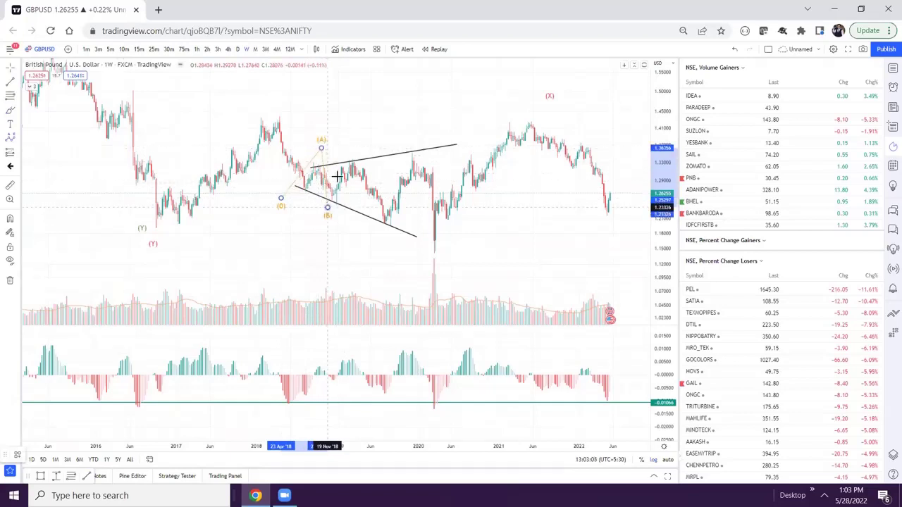
click(346, 147)
click(377, 235)
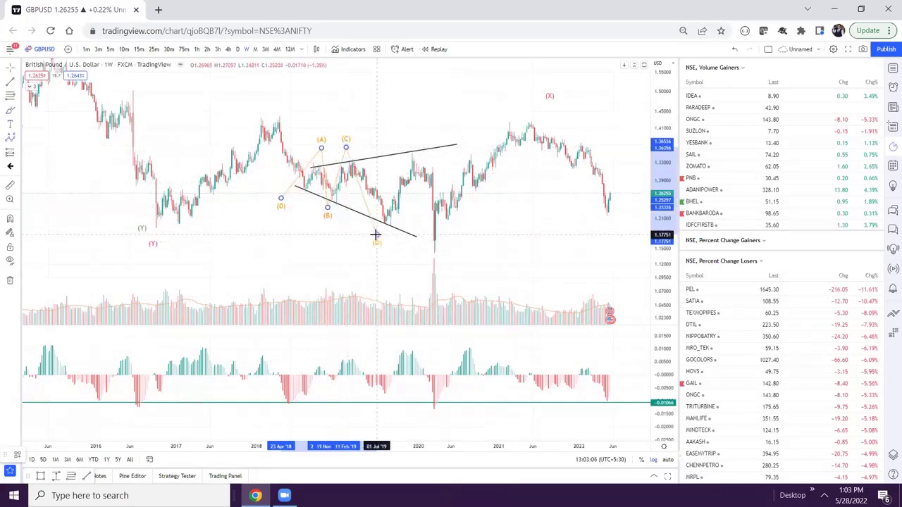
click(408, 133)
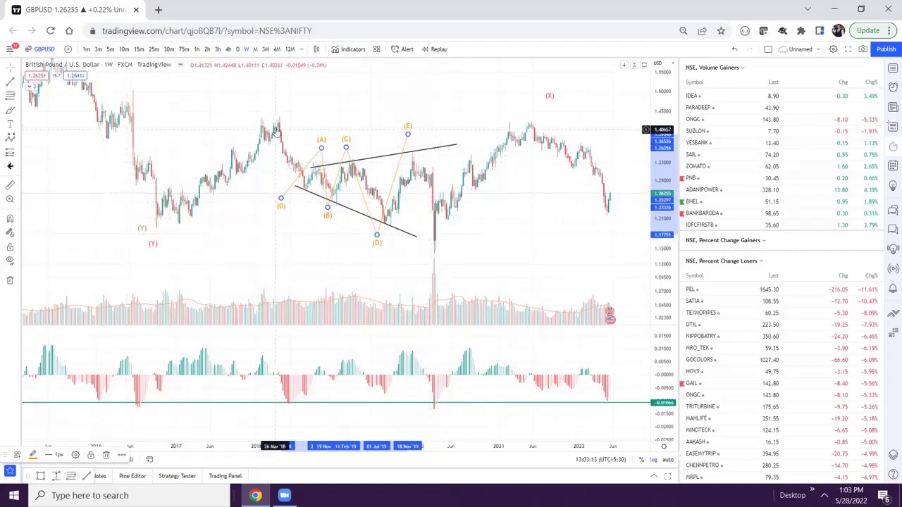
Brush one freehand stroke down the decline from the 2018 high and another down the early-2020 drop.
click(20, 125)
click(20, 112)
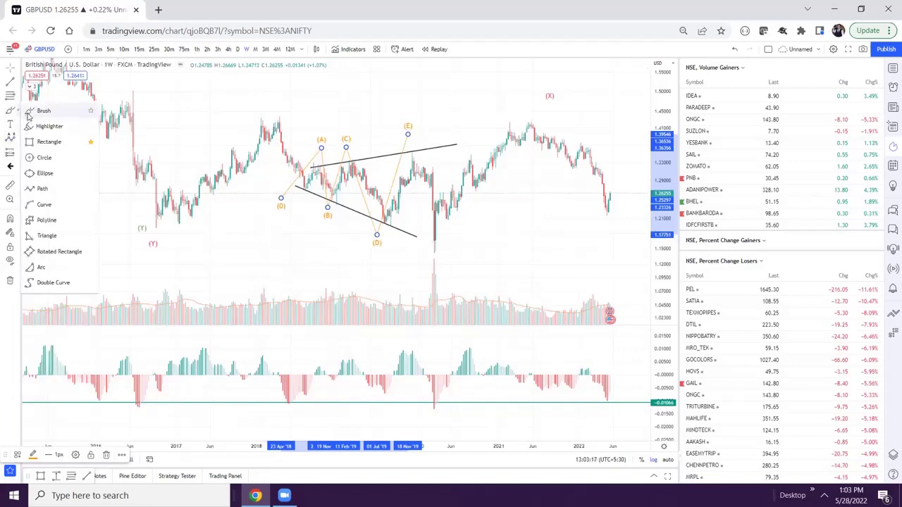
click(43, 110)
drag(289, 158, 302, 196)
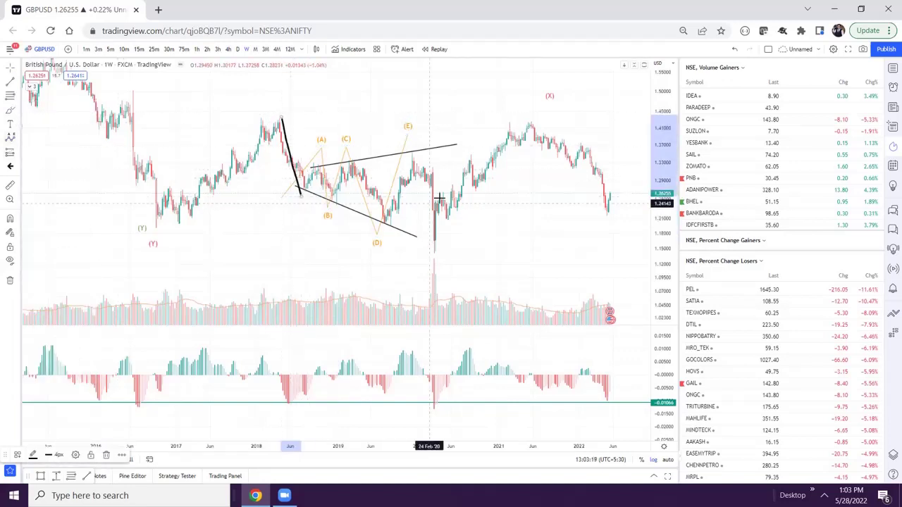
drag(417, 163, 434, 218)
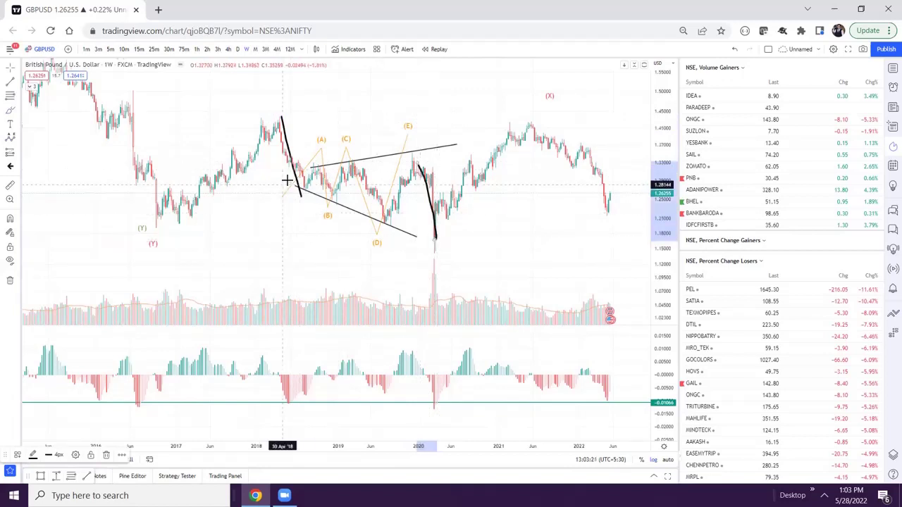
Brush a zigzag linking the two declines and strokes up the 2017–2018 rise and the 2020–2021 rise to the red (X).
mouse_move(289, 181)
mouse_down()
mouse_move(322, 192)
mouse_move(353, 164)
mouse_up()
drag(377, 209, 421, 173)
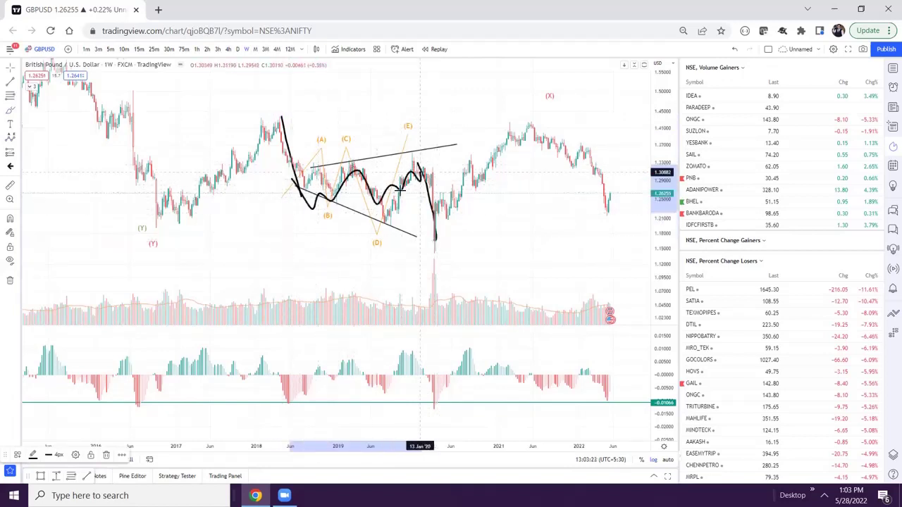
drag(173, 211, 291, 125)
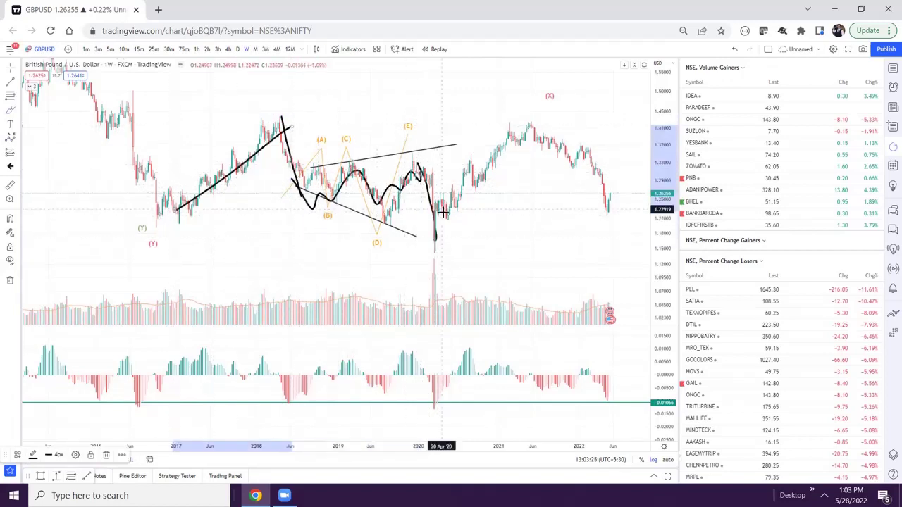
drag(439, 218, 539, 109)
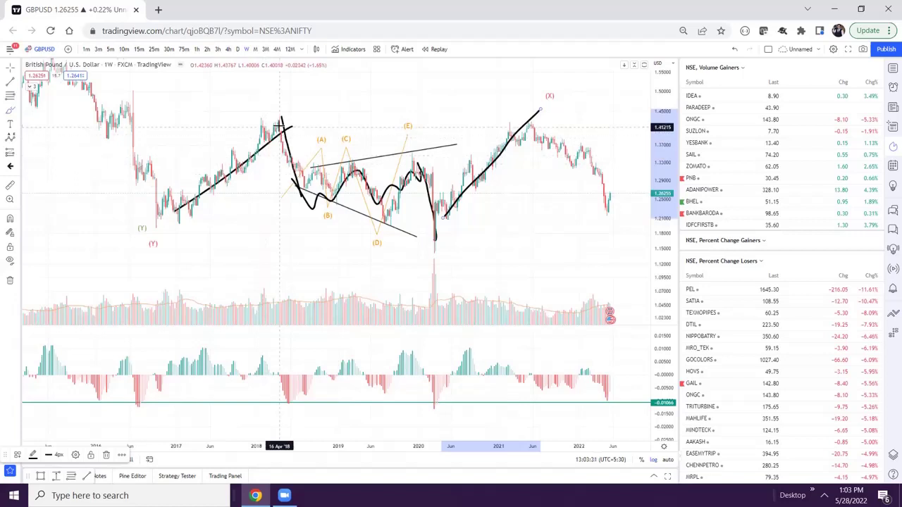
Emphasise the steep 2018 and early-2020 declines with additional brush strokes.
drag(281, 127, 304, 185)
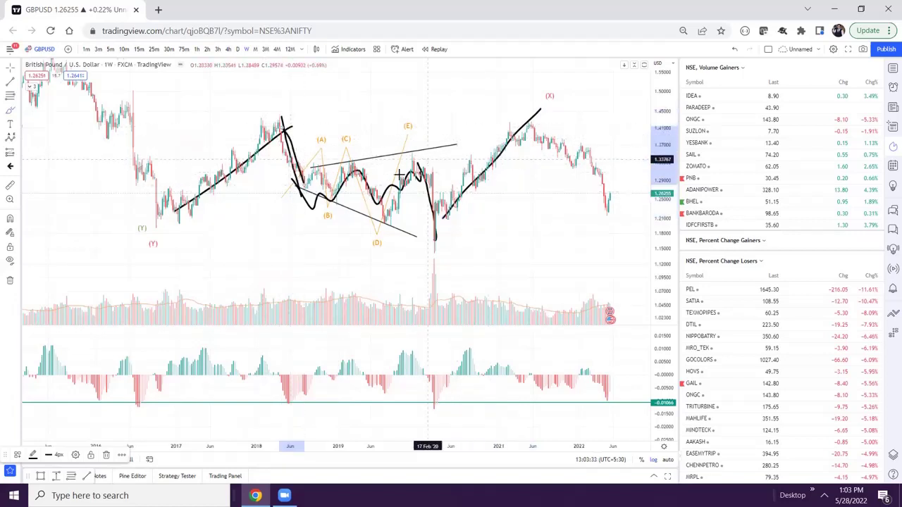
drag(413, 164, 436, 232)
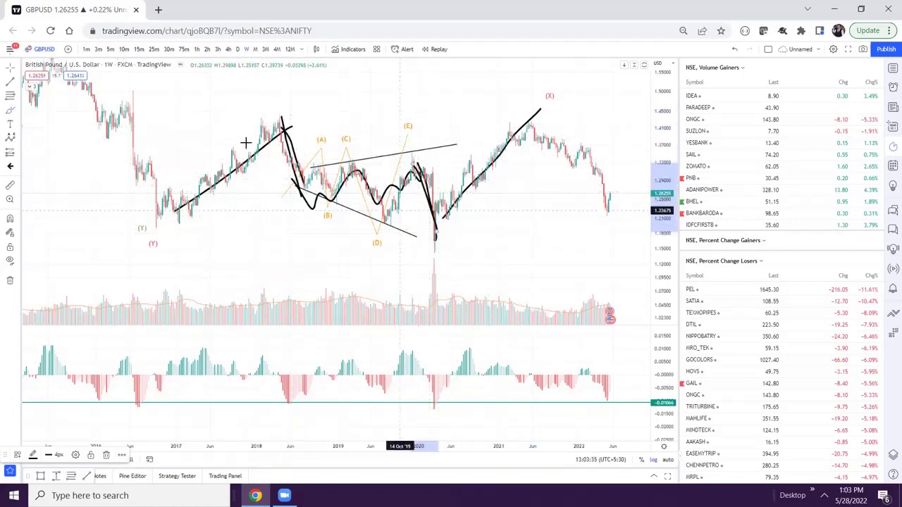
click(280, 131)
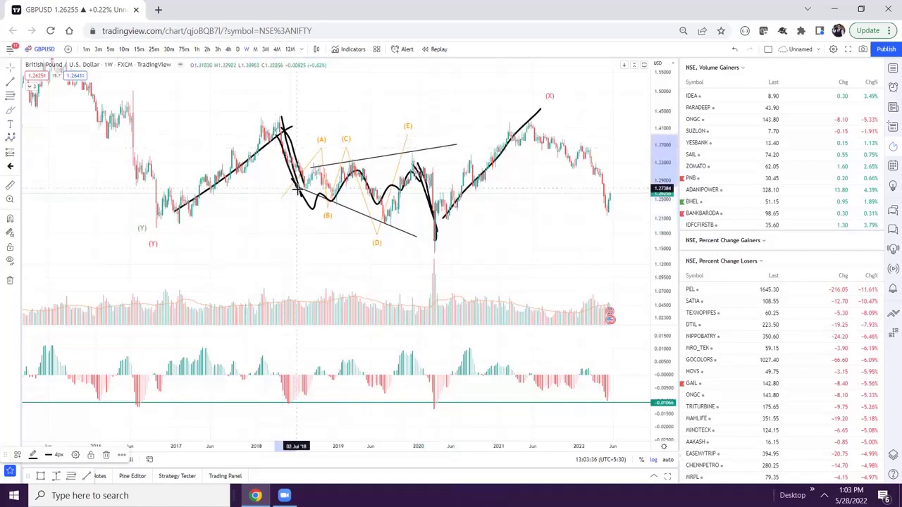
click(426, 169)
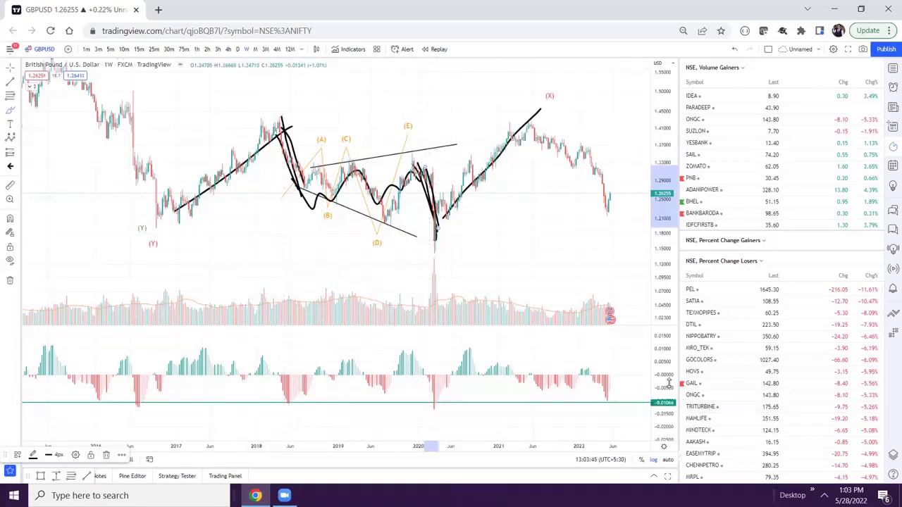
Enlarge the histogram's vertical scale and brush a line joining its 2018 and March 2020 lows.
drag(658, 354, 650, 290)
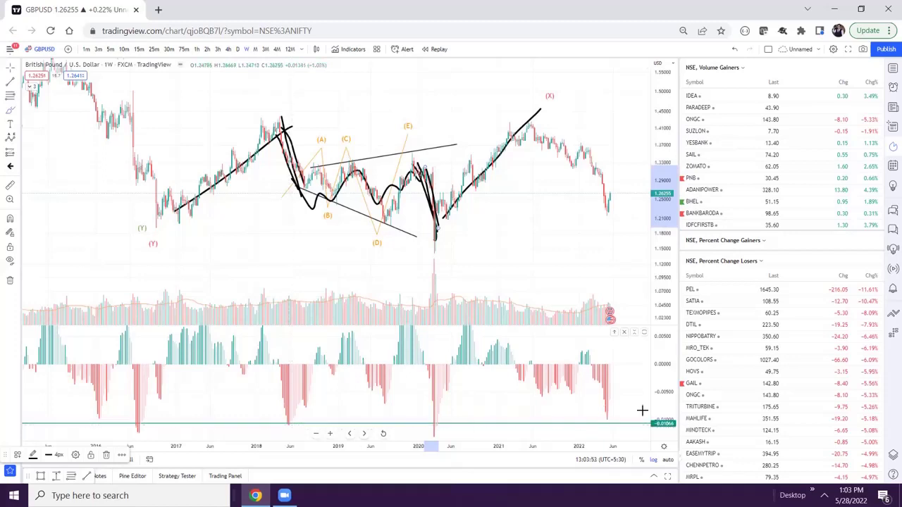
drag(670, 362, 672, 376)
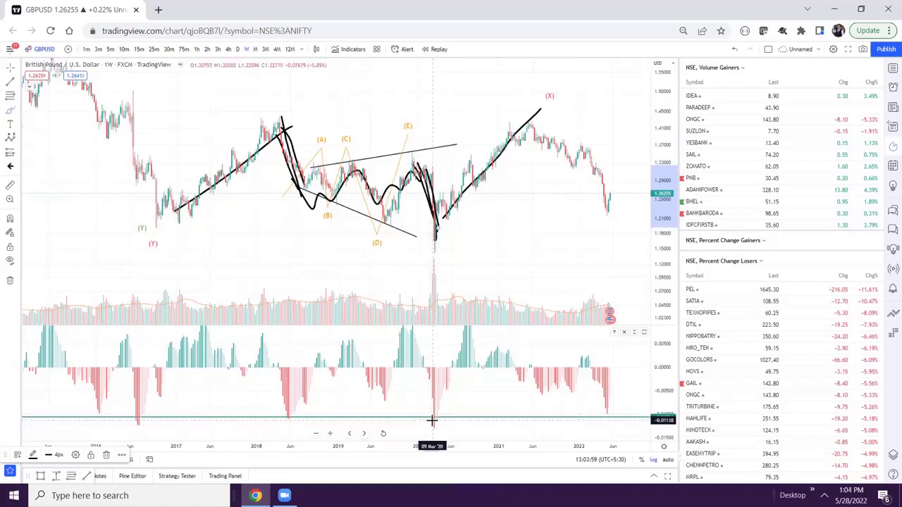
drag(281, 417, 443, 431)
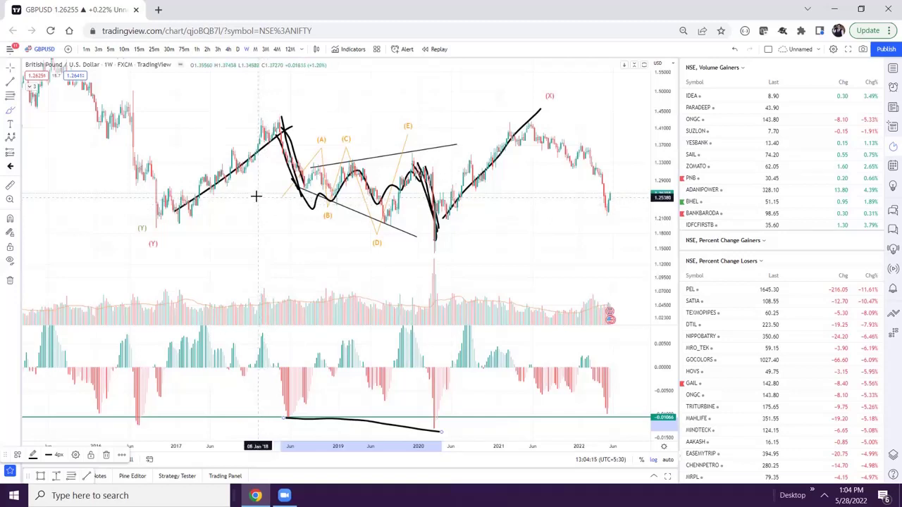
Handwrite W beside the 2018 decline, X above the (E) swing and Z below the 2020 low.
mouse_move(254, 196)
mouse_down()
mouse_move(273, 217)
mouse_move(274, 196)
mouse_up()
mouse_move(439, 126)
mouse_down()
mouse_move(425, 153)
mouse_move(443, 153)
mouse_up()
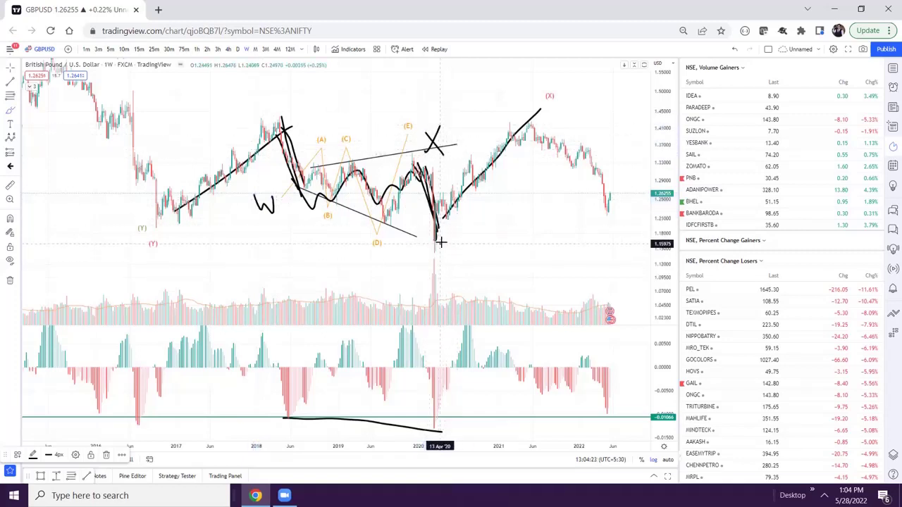
mouse_move(440, 241)
mouse_down()
mouse_move(480, 234)
mouse_move(434, 258)
mouse_move(486, 264)
mouse_up()
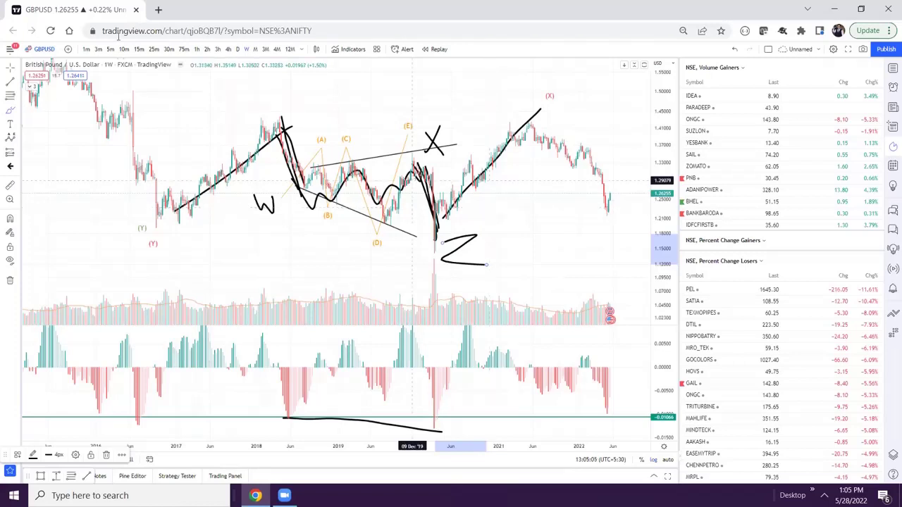
Add emphasising brush strokes over the handwritten W, X and Z labels around the 2018–2020 structure.
mouse_move(271, 199)
mouse_down()
mouse_move(256, 223)
mouse_move(274, 214)
mouse_up()
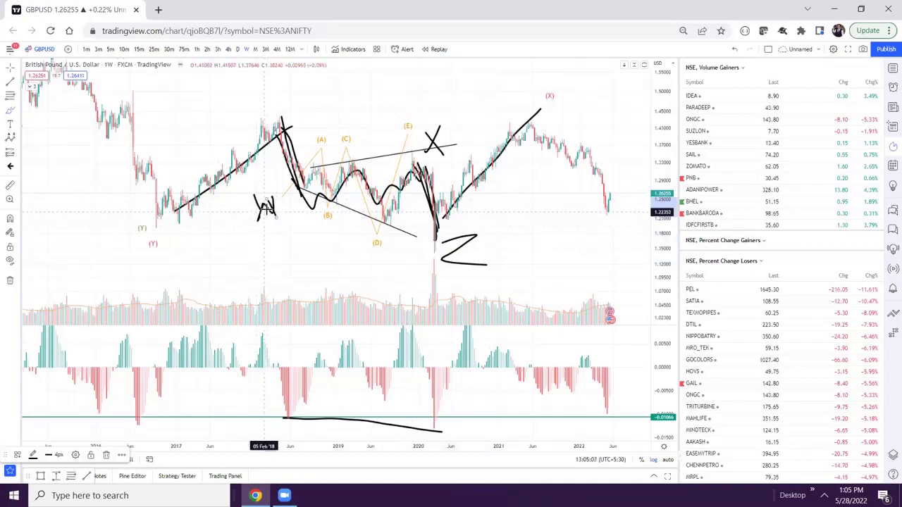
drag(429, 103, 431, 147)
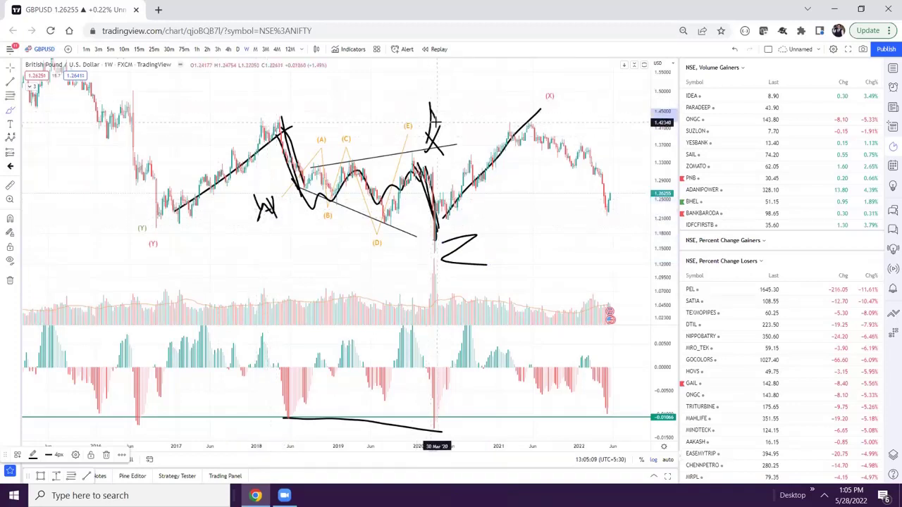
drag(429, 256, 437, 243)
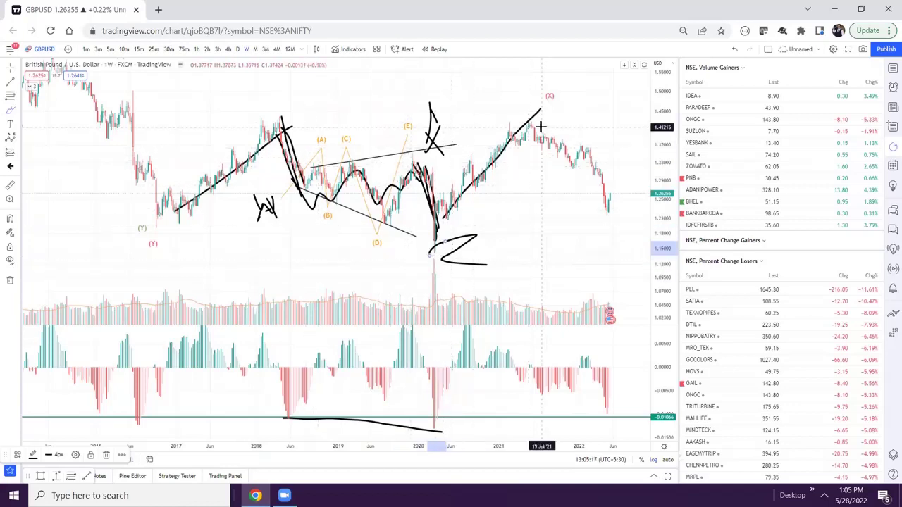
Handwrite A above the 2017 rise and brush a second stroke along the 2020–2021 rise.
mouse_move(182, 156)
mouse_down()
mouse_move(195, 127)
mouse_move(209, 155)
mouse_up()
drag(189, 147, 213, 142)
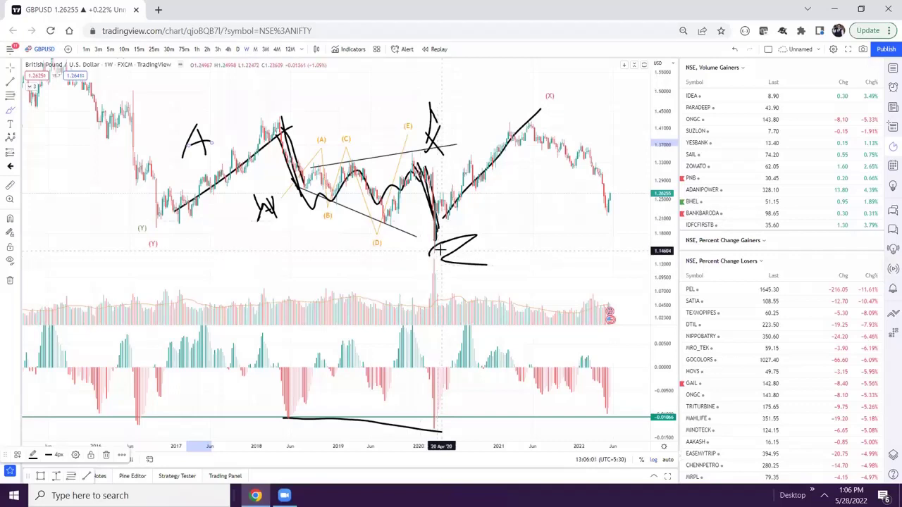
drag(445, 225, 527, 130)
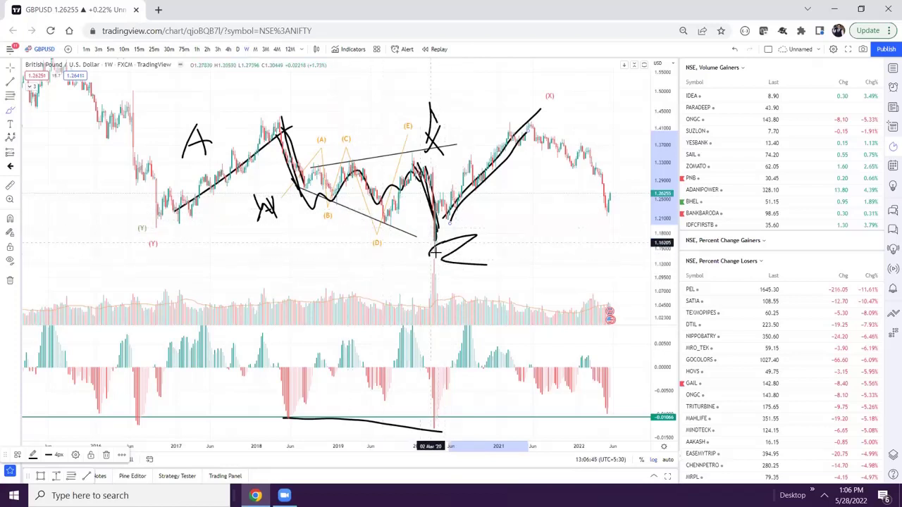
Switch to the 4-hour chart, readjust its price scale and brush a nearly horizontal stroke across the April–May decline.
click(230, 51)
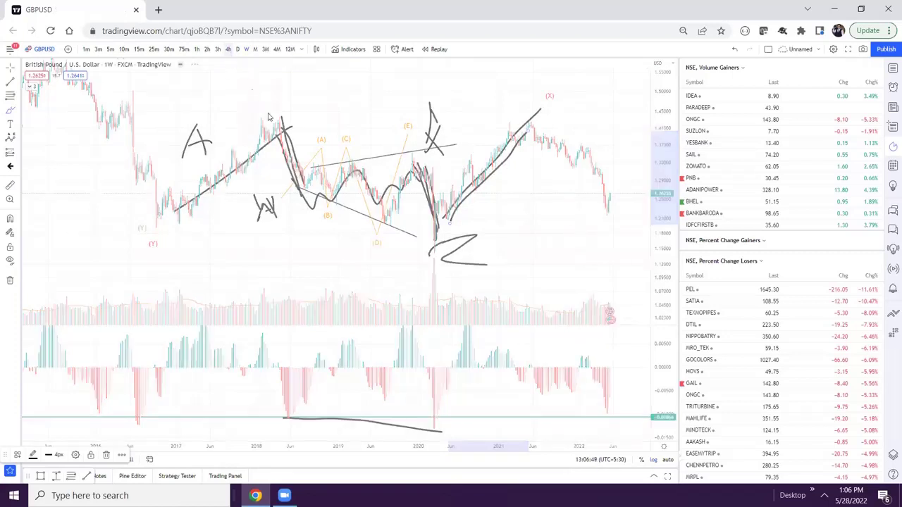
right_click(669, 126)
click(679, 135)
drag(312, 202, 483, 184)
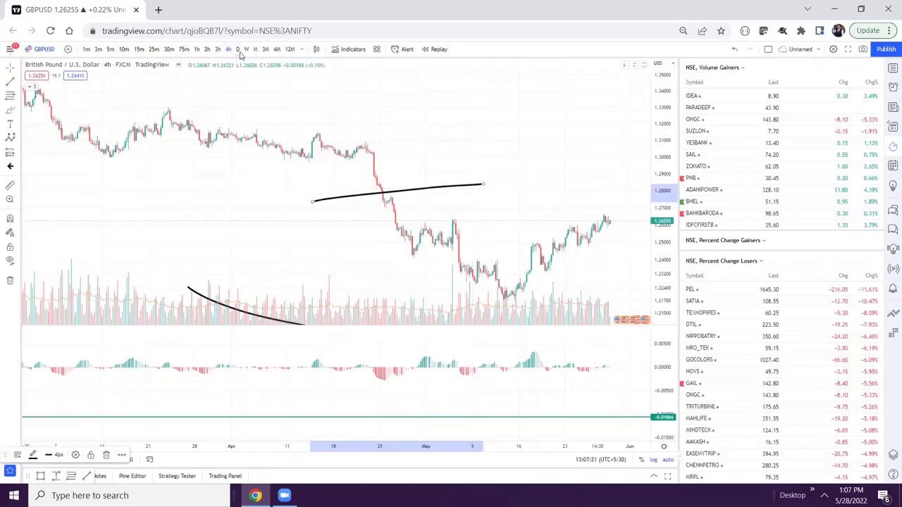
Switch to the 3-month chart, brush a descending line beneath the 1990s and 2001 lows, and compress the price scale.
click(264, 49)
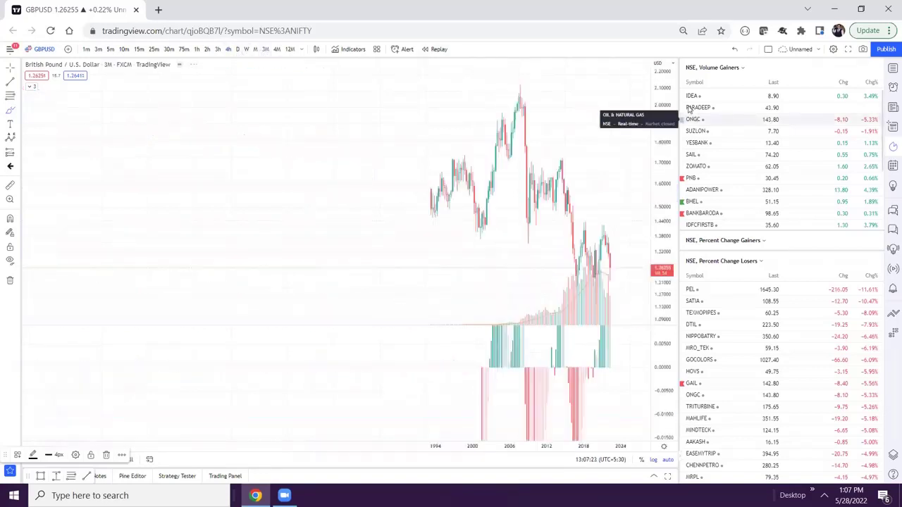
drag(679, 162, 666, 162)
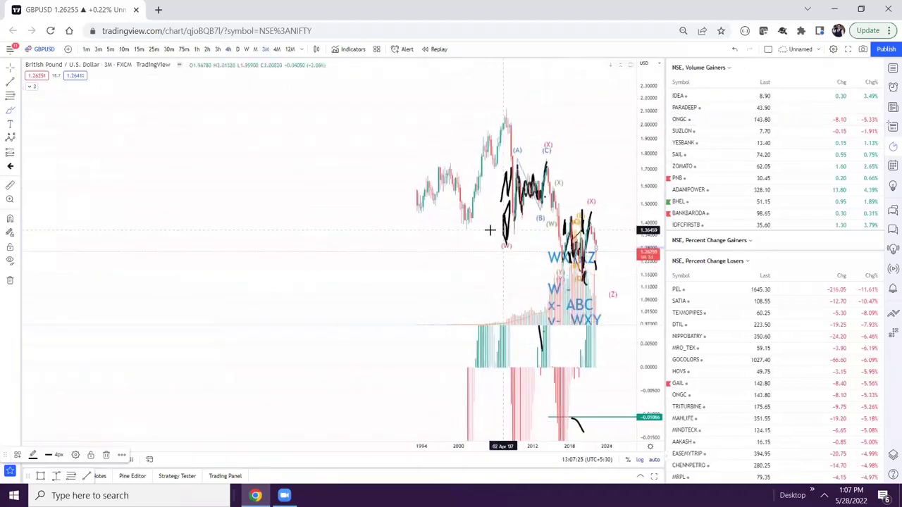
drag(496, 231, 389, 196)
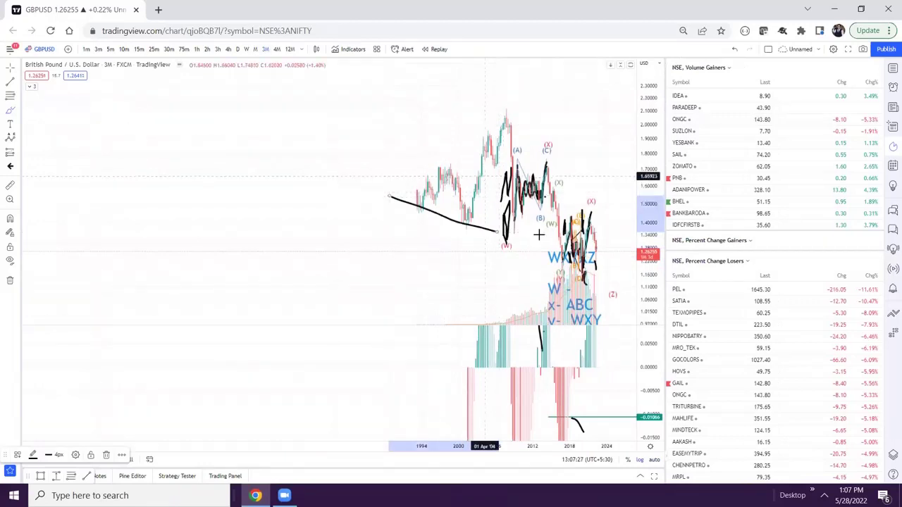
drag(644, 141, 642, 262)
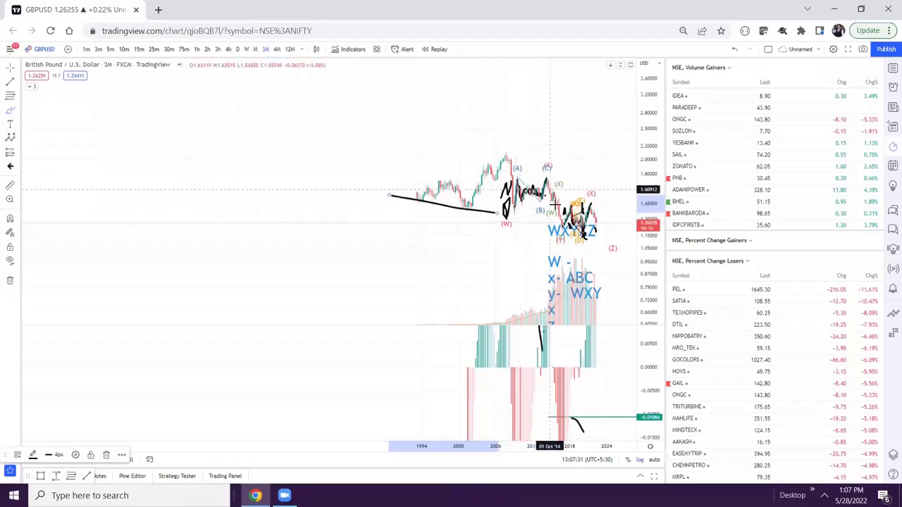
Switch the chart to the 1-month interval and stretch its price scale so the wave structure appears taller.
click(255, 49)
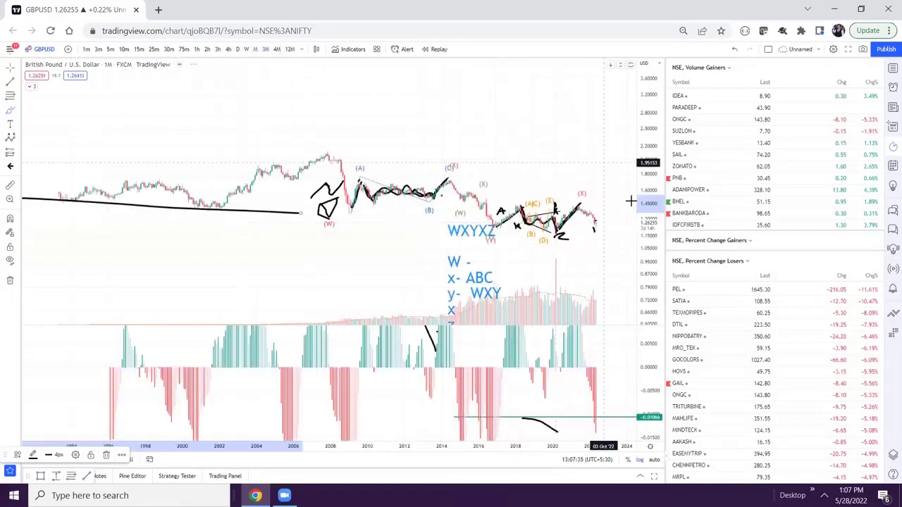
drag(643, 199, 641, 115)
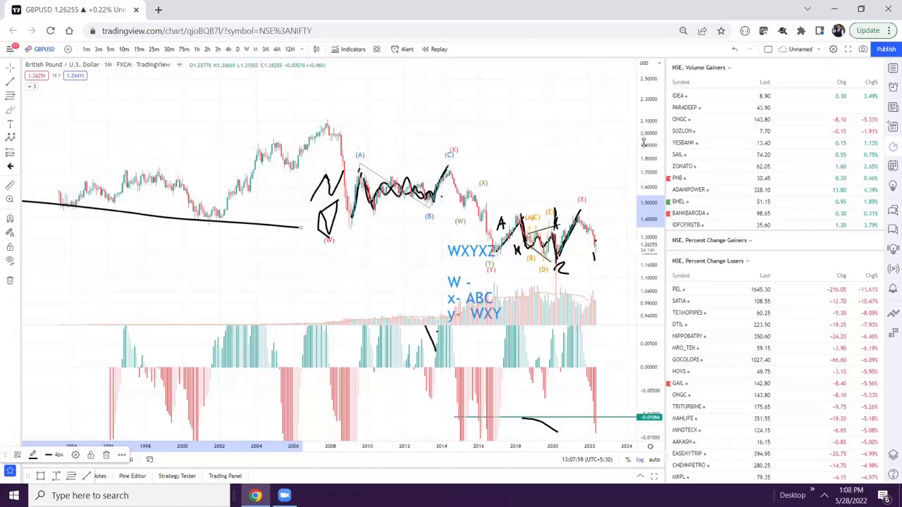
drag(642, 122, 643, 76)
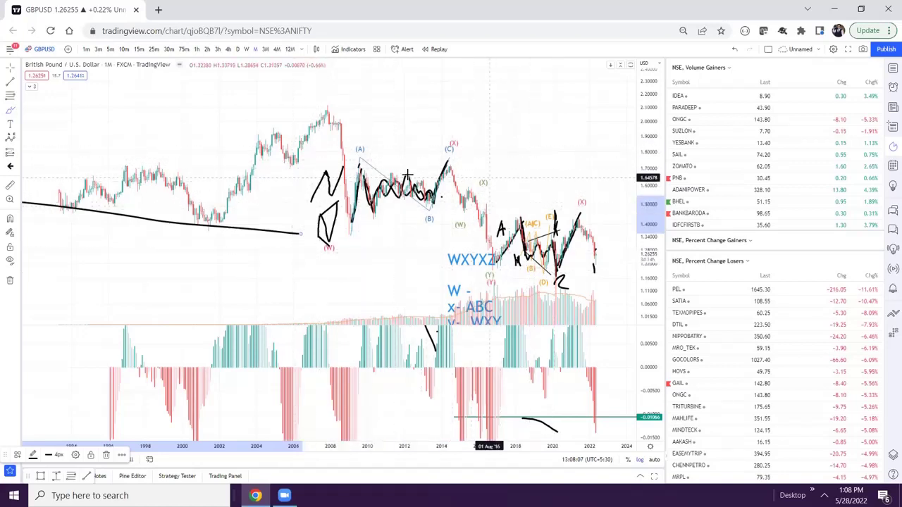
drag(650, 209, 650, 187)
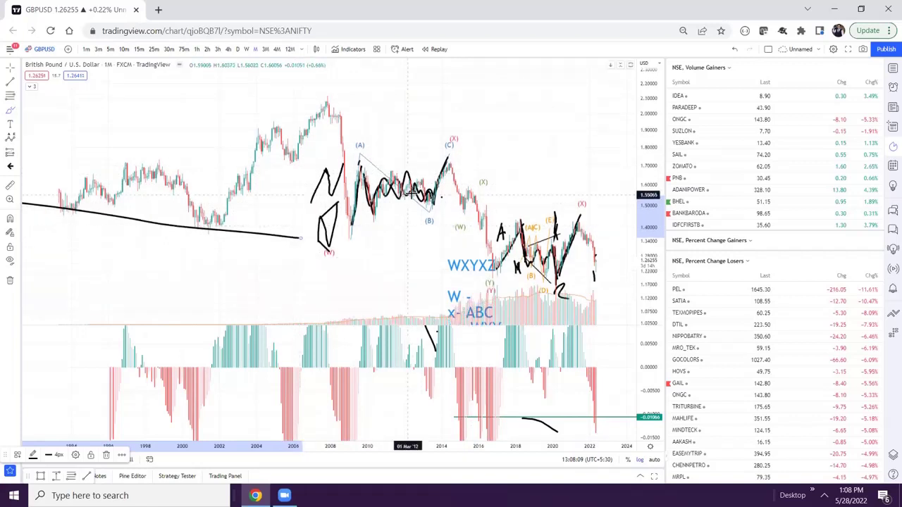
Remove all drawings and wave labels from the monthly chart, keeping the volume and histogram indicators.
right_click(478, 124)
click(518, 301)
mouse_move(514, 187)
mouse_down()
mouse_move(477, 127)
mouse_move(277, 80)
mouse_up()
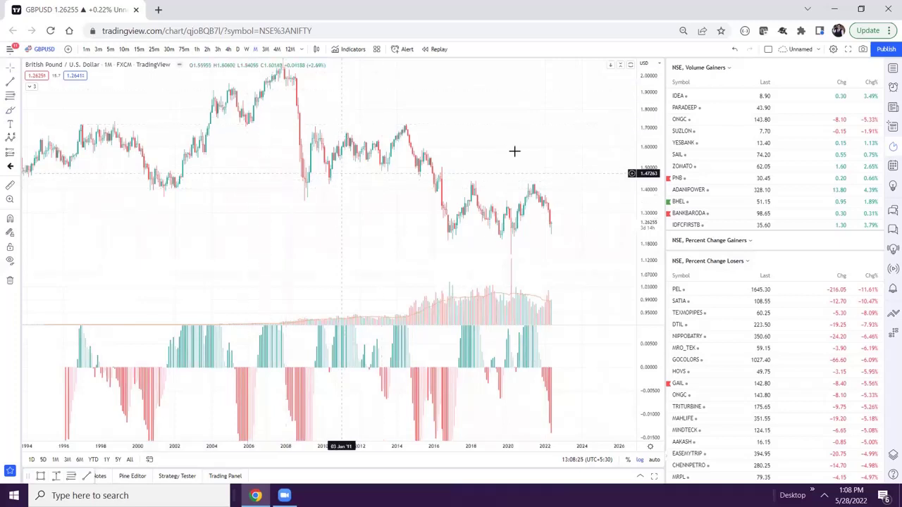
Examine the unmarked monthly GBPUSD price swings and histogram across the full history from the early 1990s to 2022.
drag(265, 81, 277, 91)
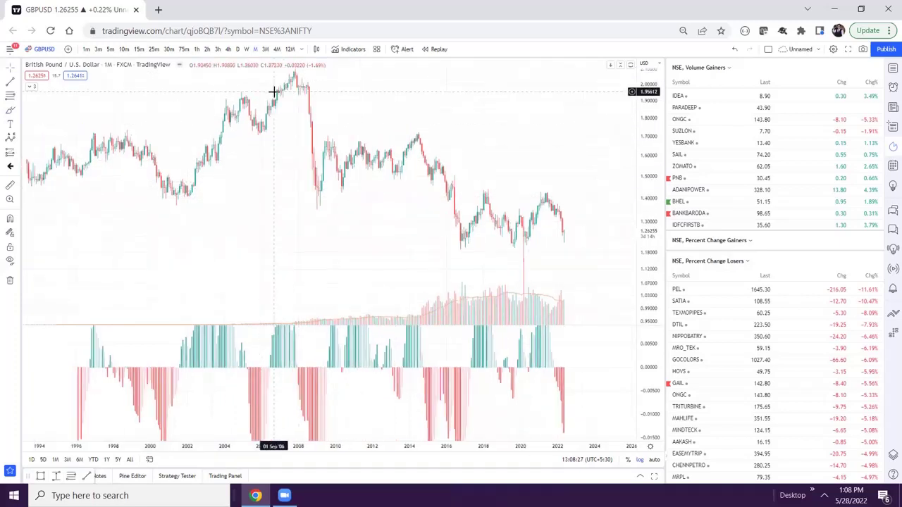
drag(383, 105, 394, 113)
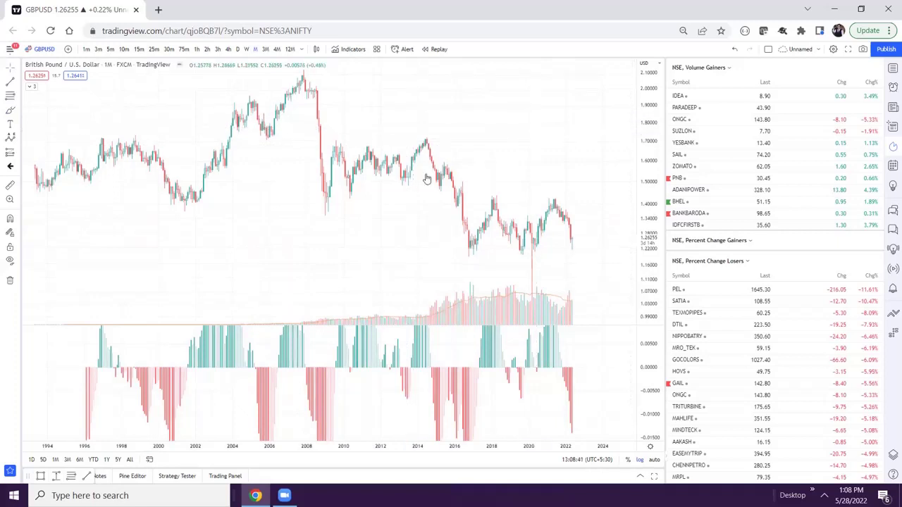
drag(363, 181, 325, 171)
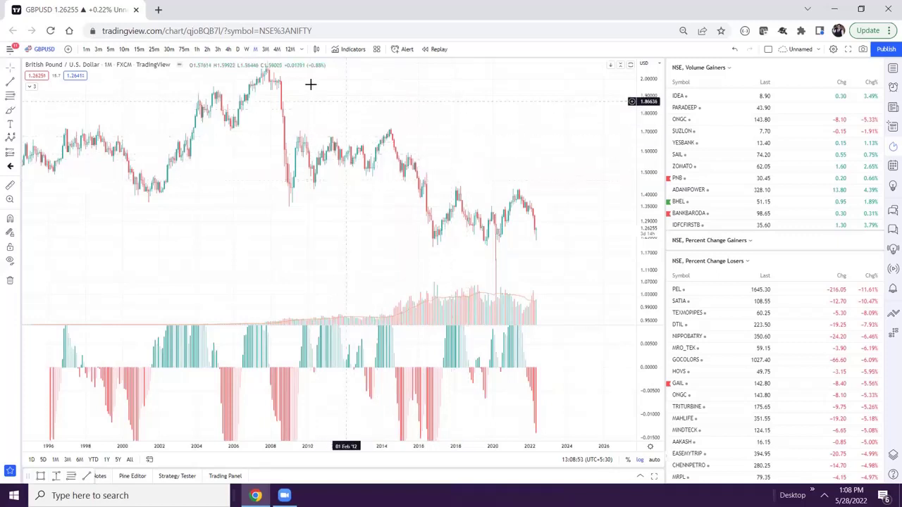
drag(406, 108, 416, 112)
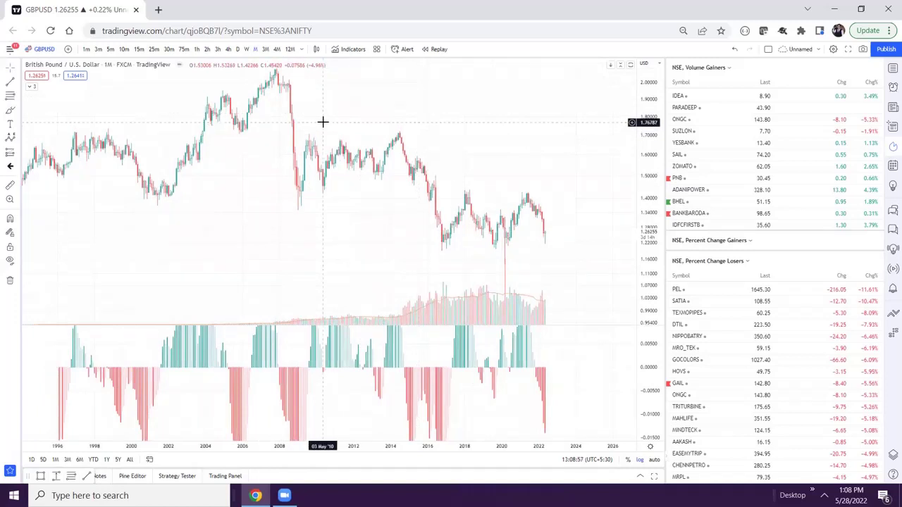
scroll(340, 126, left, 2)
scroll(285, 208, left, 8)
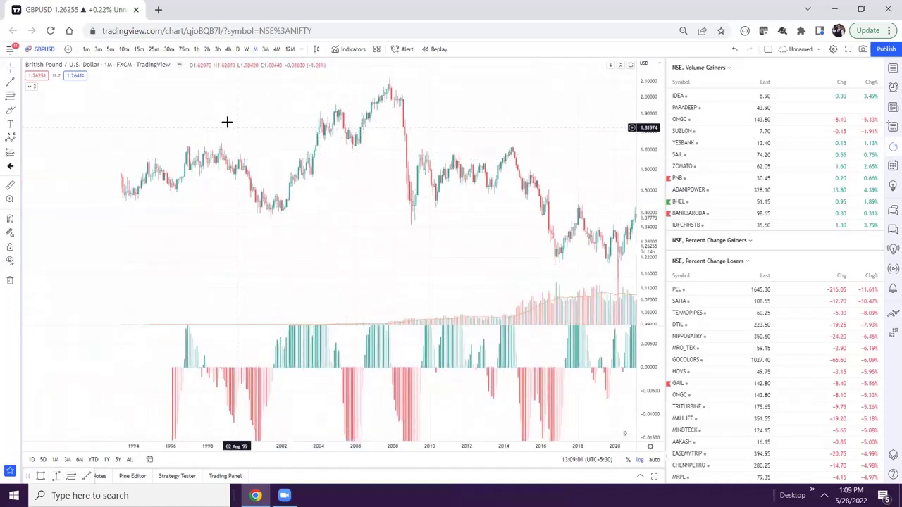
scroll(254, 124, right, 2)
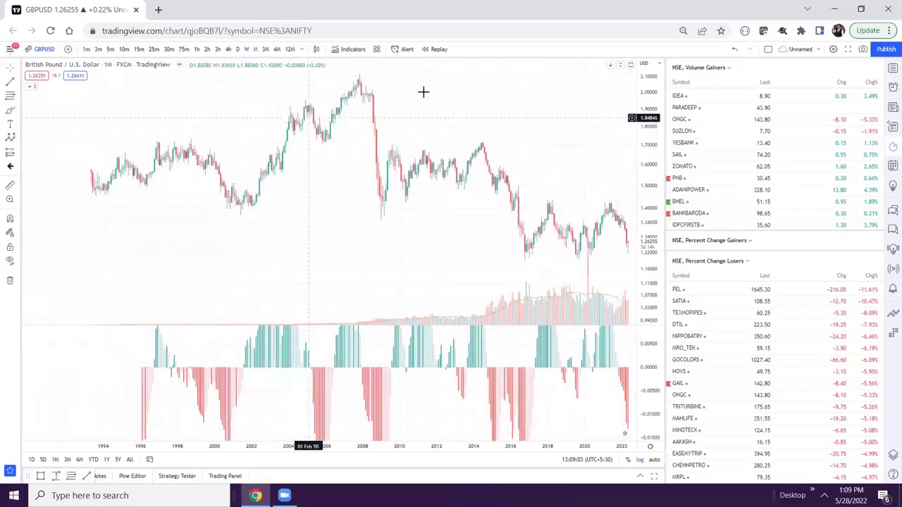
scroll(404, 137, right, 5)
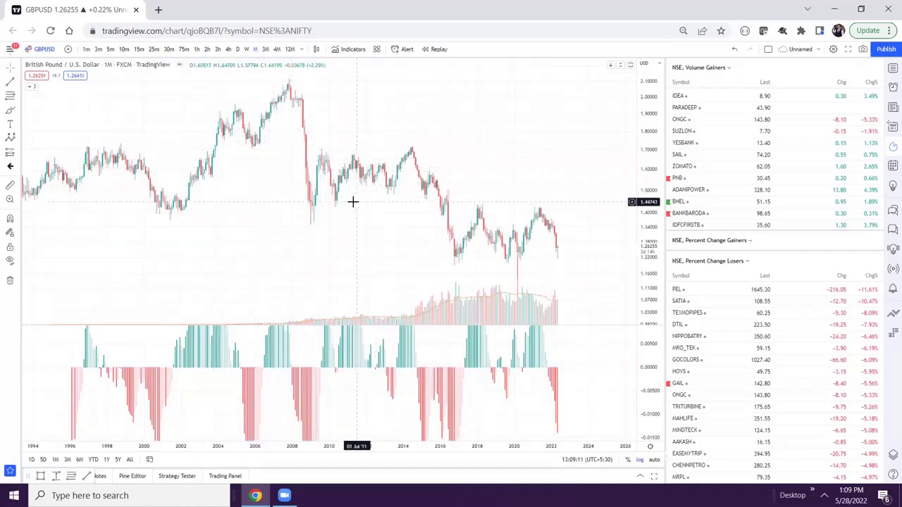
mouse_move(352, 202)
mouse_down()
mouse_move(322, 187)
mouse_move(360, 191)
mouse_up()
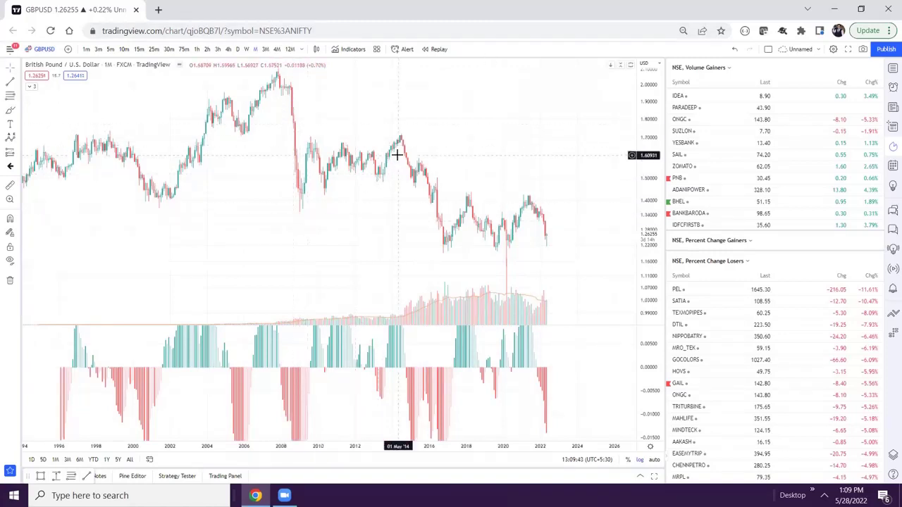
drag(365, 126, 402, 117)
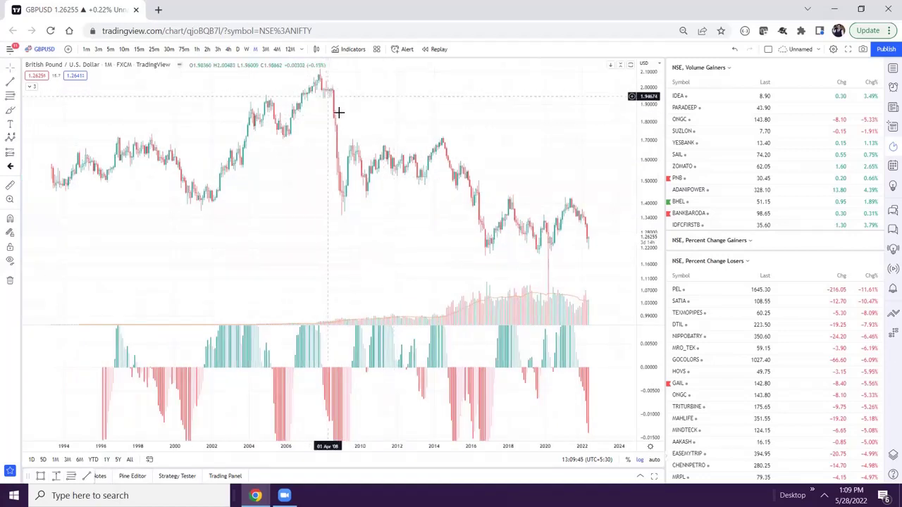